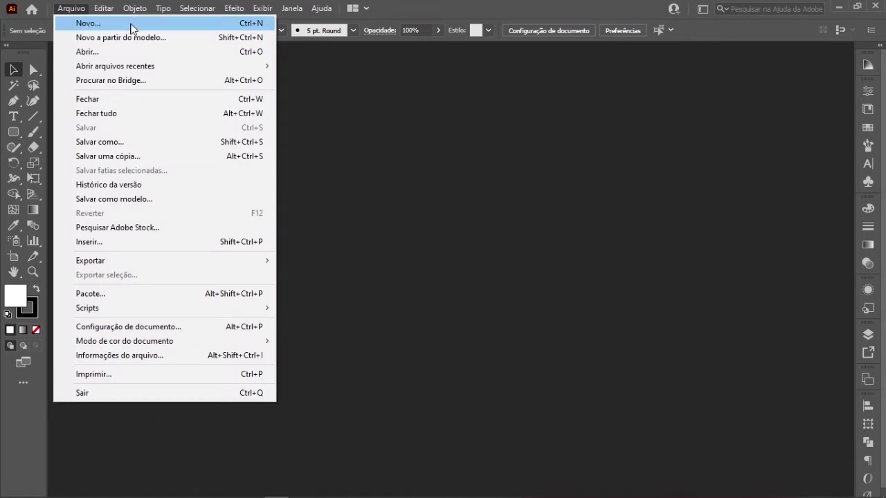
# - Create a portrait print document named AULA CARTÃO, 21 x 29,7 cm, with RGB colour mode and 300 ppi raster effects
pyautogui.click(76, 10)
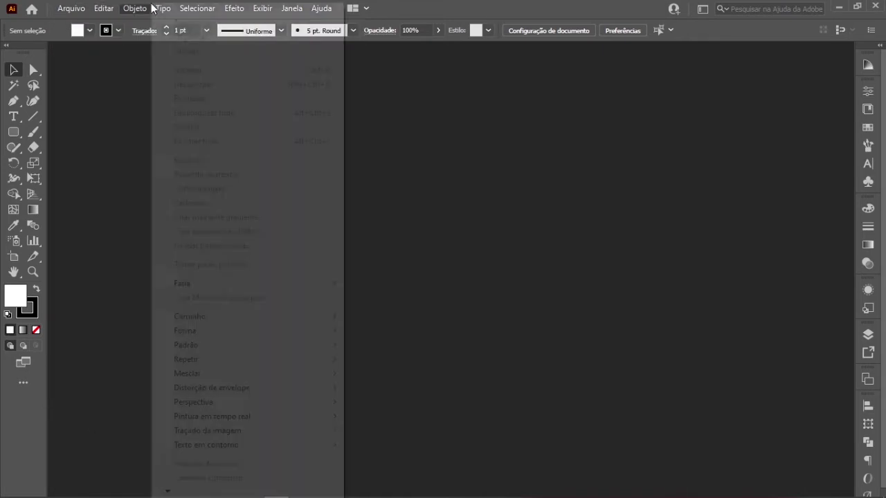
pyautogui.click(73, 9)
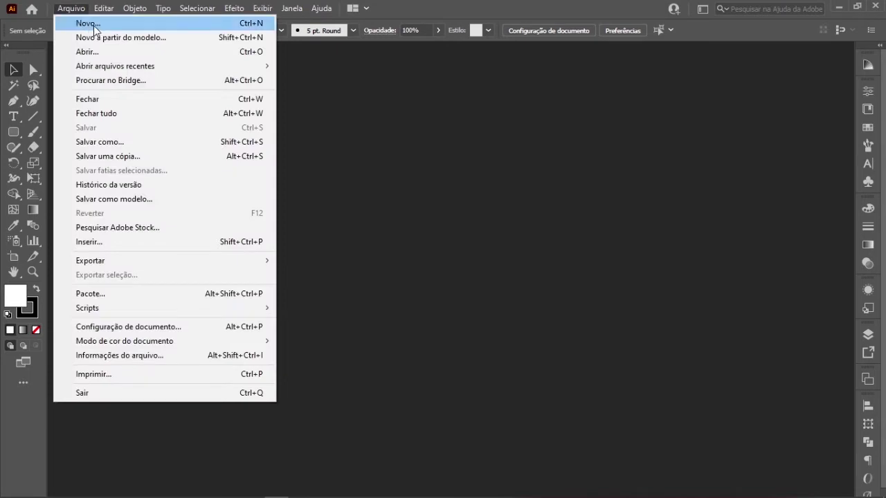
pyautogui.click(98, 24)
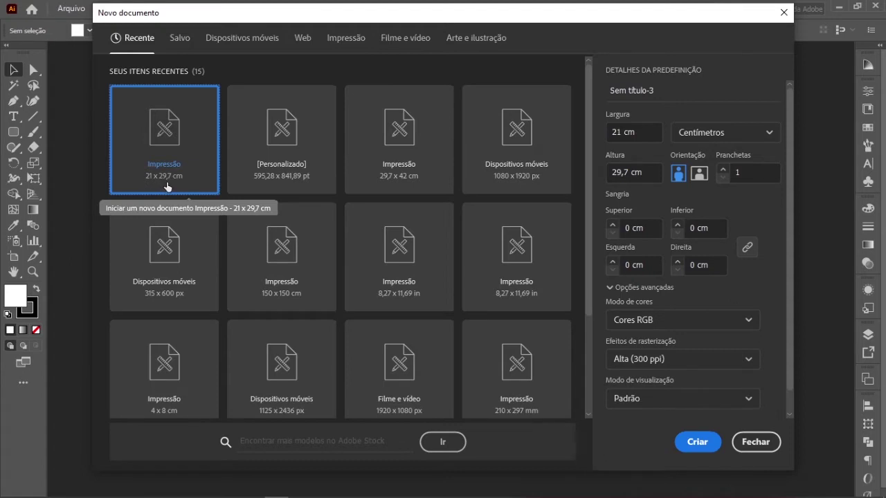
pyautogui.click(657, 91)
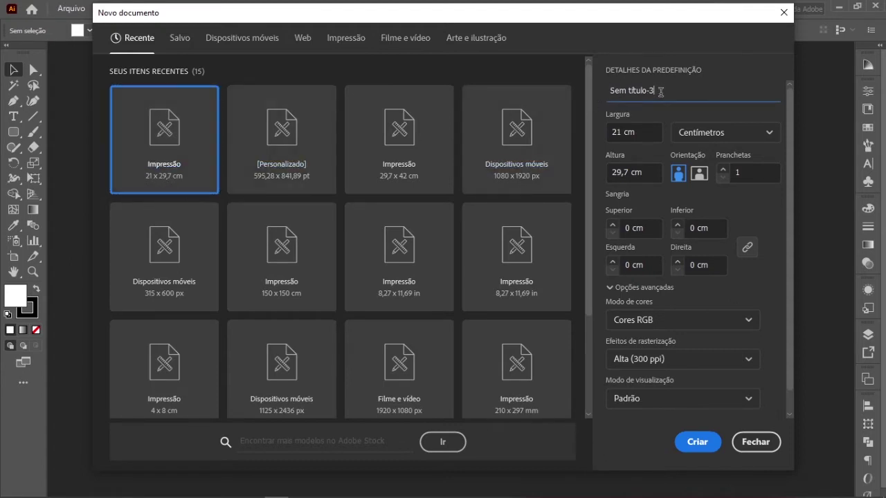
pyautogui.press('BackSpace')
pyautogui.press('BackSpace')
pyautogui.press('BackSpace')
pyautogui.press('BackSpace')
pyautogui.press('BackSpace')
pyautogui.press('BackSpace')
pyautogui.press('BackSpace')
pyautogui.press('BackSpace')
pyautogui.press('BackSpace')
pyautogui.press('BackSpace')
pyautogui.press('BackSpace')
pyautogui.press('BackSpace')
pyautogui.write('AULA CARTÃO')
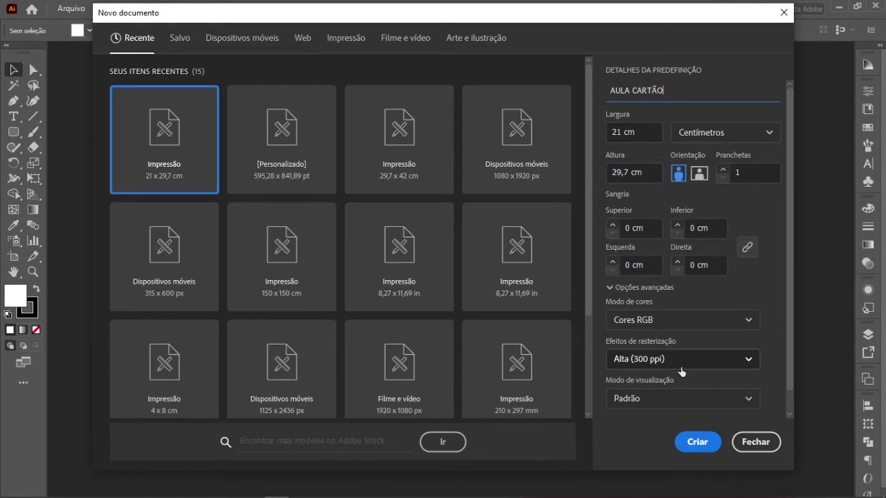
pyautogui.click(701, 446)
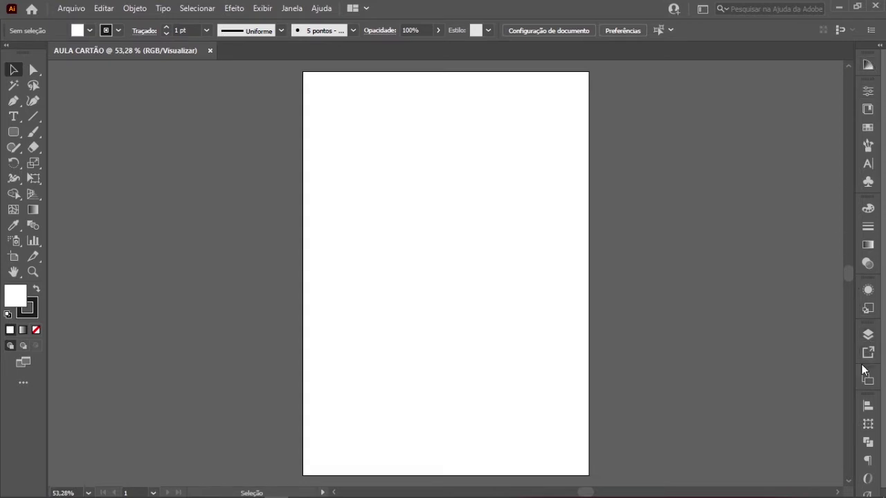
pyautogui.click(702, 9)
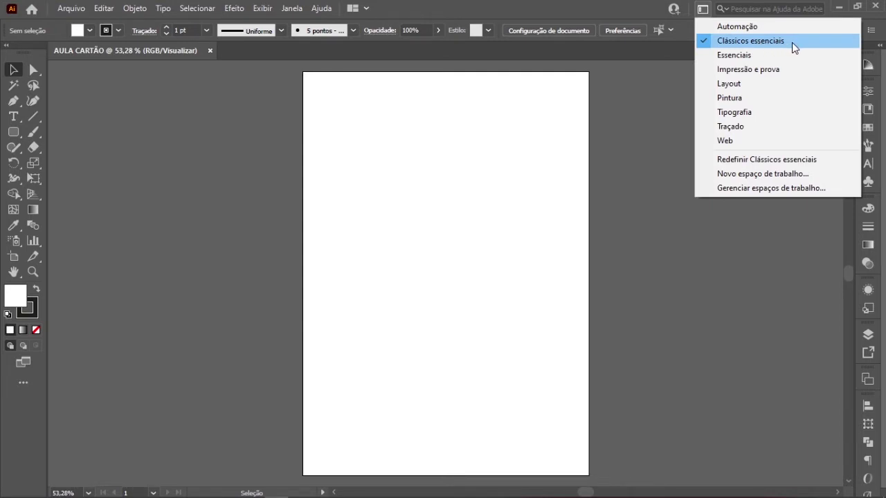
pyautogui.click(803, 178)
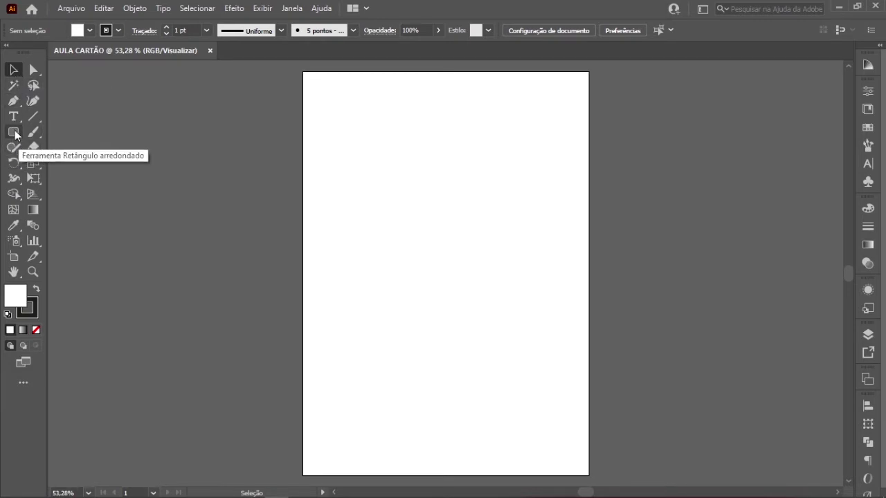
# - Draw a tall rounded rectangle in the upper-left part of the artboard with the Rounded Rectangle tool
pyautogui.moveTo(14, 134); pyautogui.dragTo(52, 131)
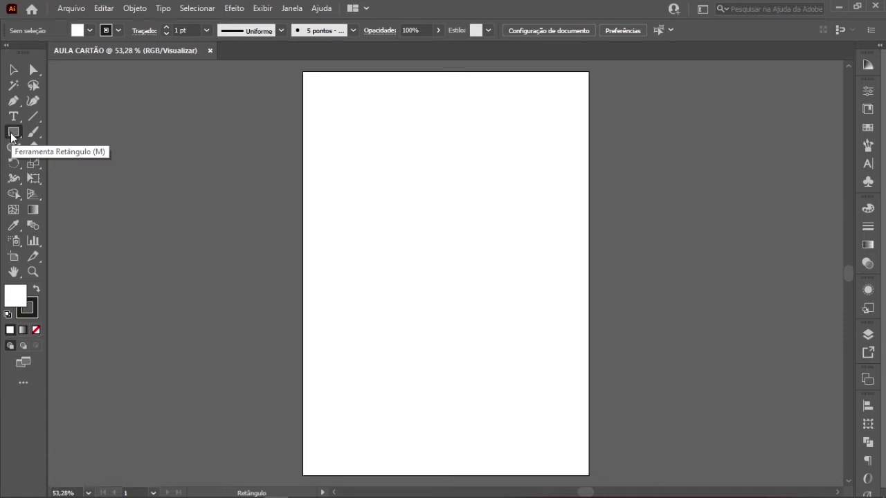
pyautogui.moveTo(11, 136); pyautogui.dragTo(68, 149)
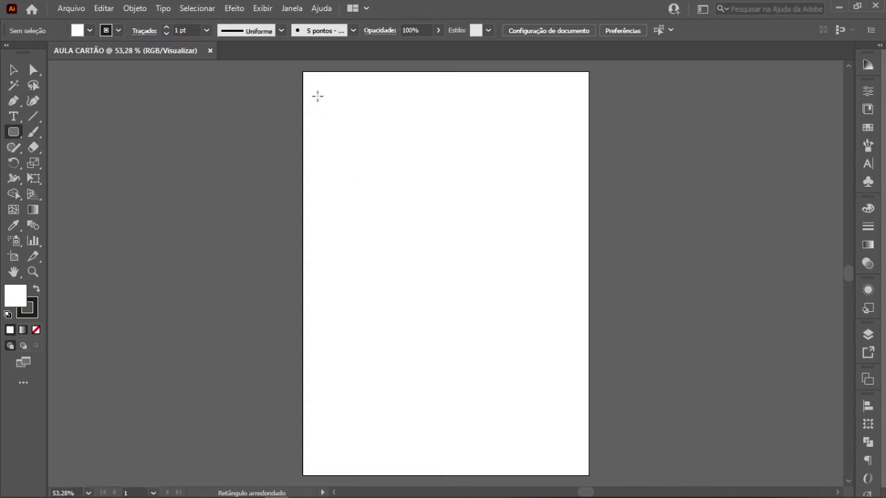
pyautogui.moveTo(315, 86)
pyautogui.mouseDown()
pyautogui.moveTo(462, 239)
pyautogui.moveTo(457, 270)
pyautogui.mouseUp()
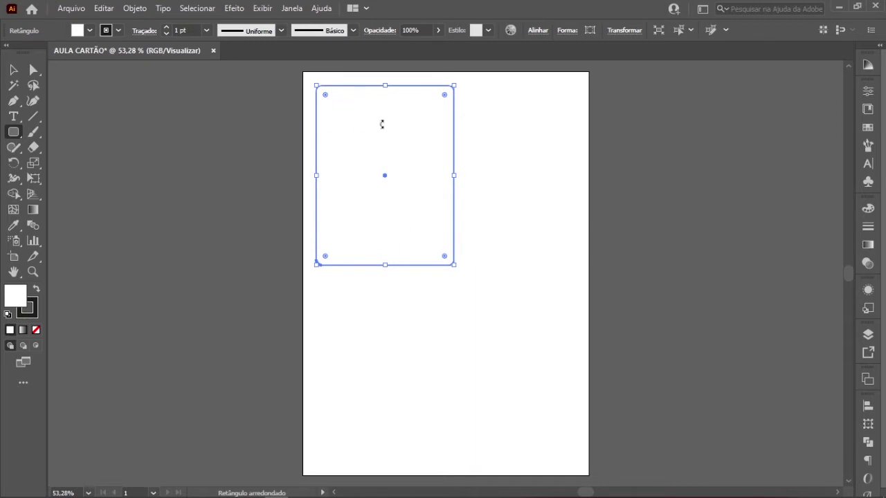
# - Move the rounded rectangle off the artboard onto the empty canvas to its left, and deselect it
pyautogui.click(14, 71)
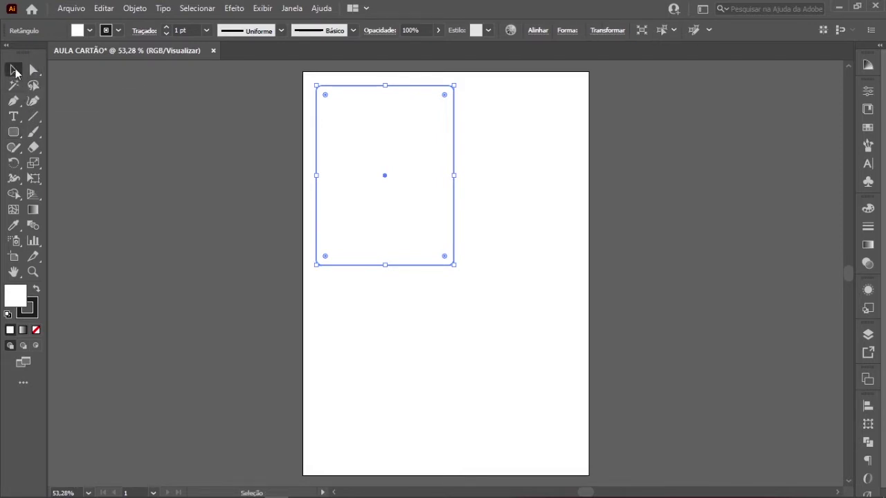
pyautogui.click(291, 116)
pyautogui.moveTo(380, 126)
pyautogui.mouseDown()
pyautogui.moveTo(207, 153)
pyautogui.moveTo(384, 144)
pyautogui.moveTo(365, 147)
pyautogui.moveTo(615, 146)
pyautogui.moveTo(622, 154)
pyautogui.moveTo(394, 128)
pyautogui.mouseUp()
pyautogui.click(669, 105)
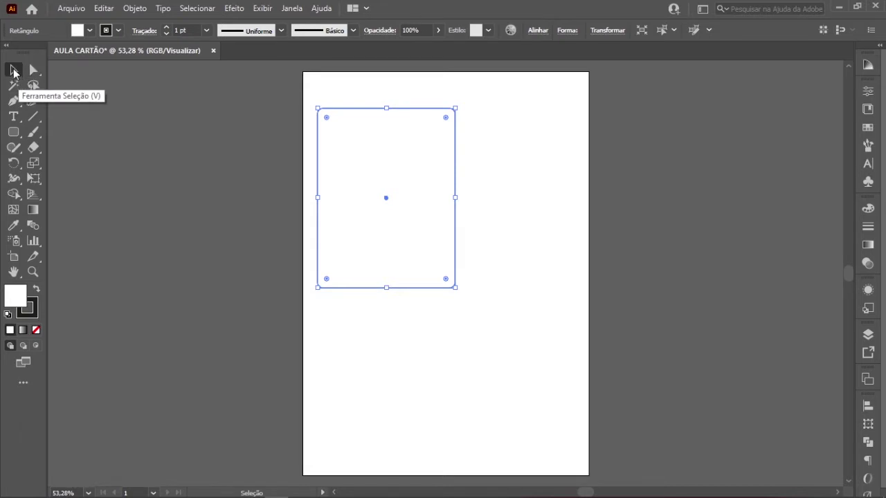
pyautogui.click(14, 71)
pyautogui.click(260, 173)
pyautogui.moveTo(357, 146); pyautogui.dragTo(179, 151)
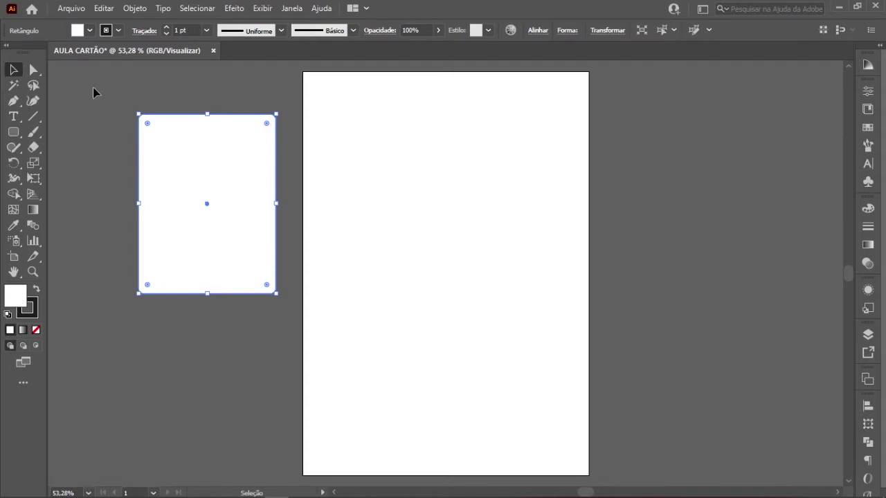
pyautogui.moveTo(189, 144); pyautogui.dragTo(141, 145)
pyautogui.click(245, 90)
pyautogui.moveTo(207, 144)
pyautogui.mouseDown()
pyautogui.moveTo(349, 142)
pyautogui.moveTo(268, 179)
pyautogui.moveTo(215, 156)
pyautogui.mouseUp()
pyautogui.click(222, 354)
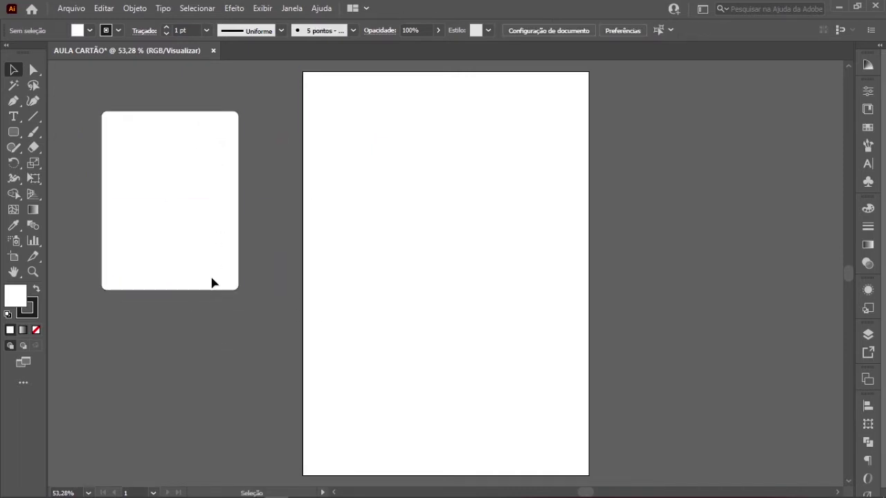
# - Examine the rounded rectangle beside the artboard at different magnifications, up to 200%
pyautogui.click(214, 196)
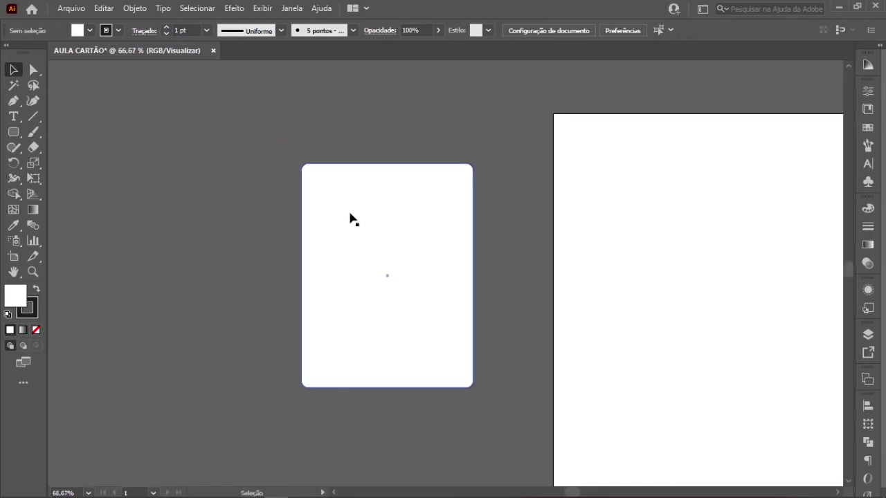
pyautogui.click(352, 220)
pyautogui.moveTo(364, 262); pyautogui.dragTo(228, 118)
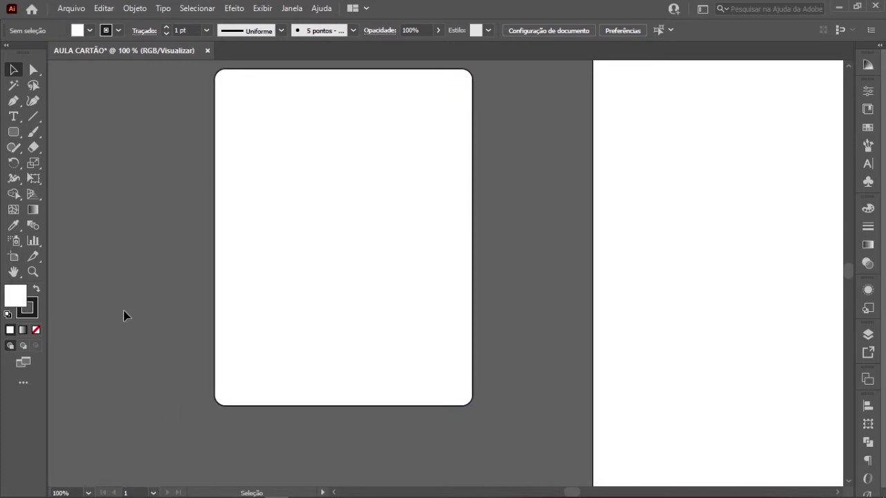
pyautogui.moveTo(152, 171); pyautogui.dragTo(158, 194)
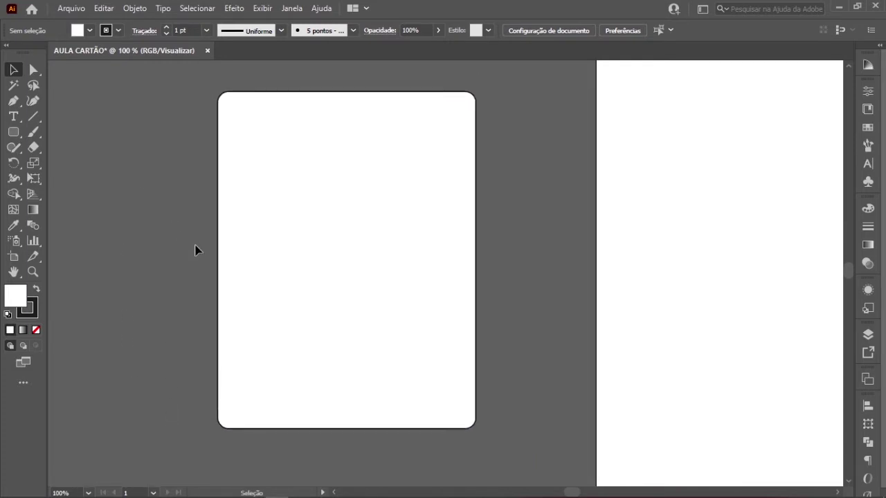
pyautogui.press('ctrl')
pyautogui.hotkey('ctrl', '+')
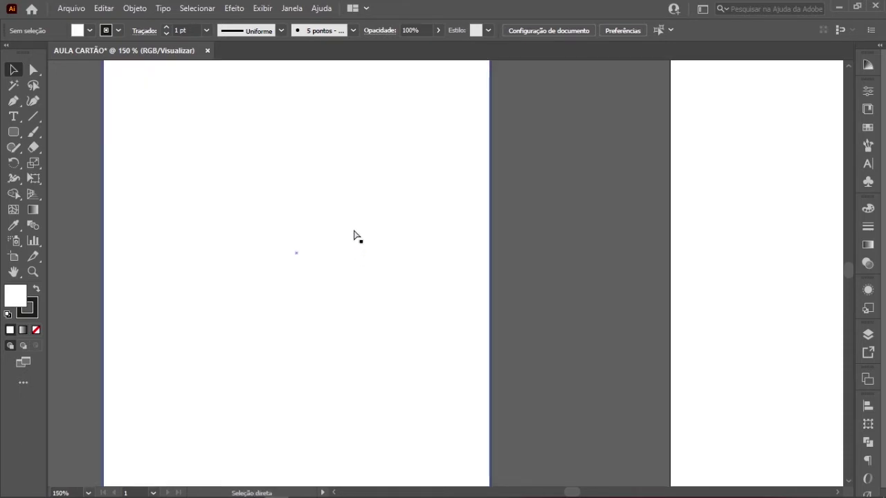
pyautogui.hotkey('ctrl', '+')
pyautogui.hotkey('ctrl', '+')
pyautogui.hotkey('ctrl', '-')
pyautogui.hotkey('ctrl', '-')
pyautogui.hotkey('ctrl', '-')
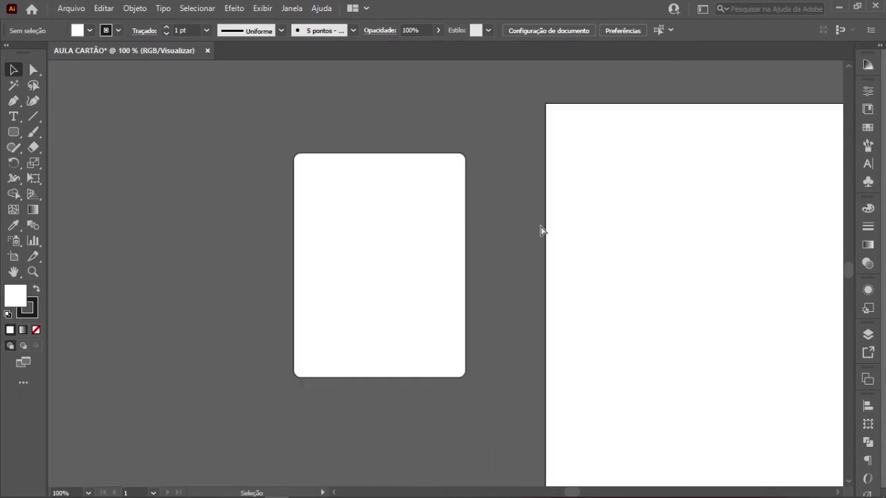
pyautogui.press('space')
pyautogui.moveTo(328, 182); pyautogui.dragTo(341, 181)
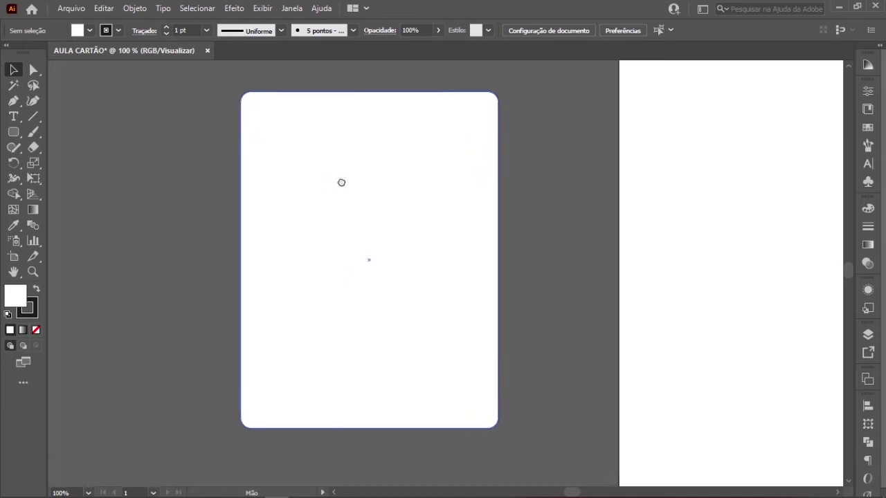
pyautogui.hotkey('ctrl', '+')
pyautogui.hotkey('ctrl', '+')
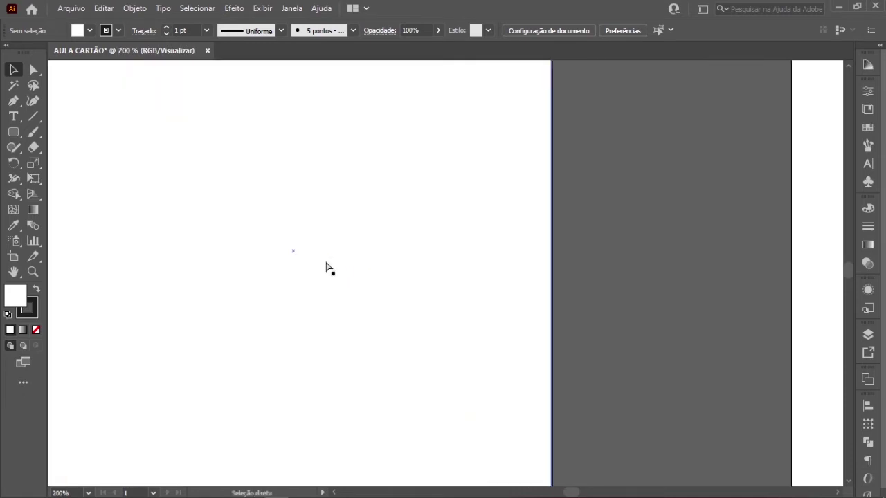
pyautogui.hscroll(-5, 330, 184)
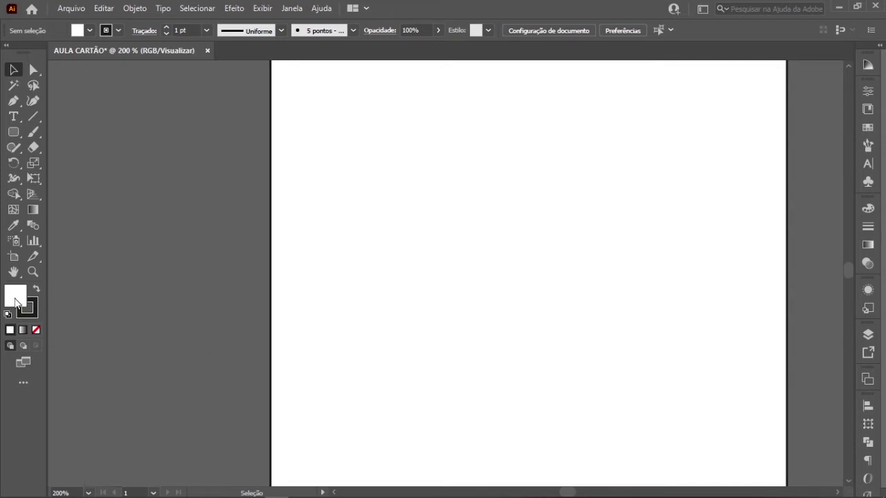
# - Select the rounded rectangle and check its stroke and fill colours
pyautogui.click(297, 232)
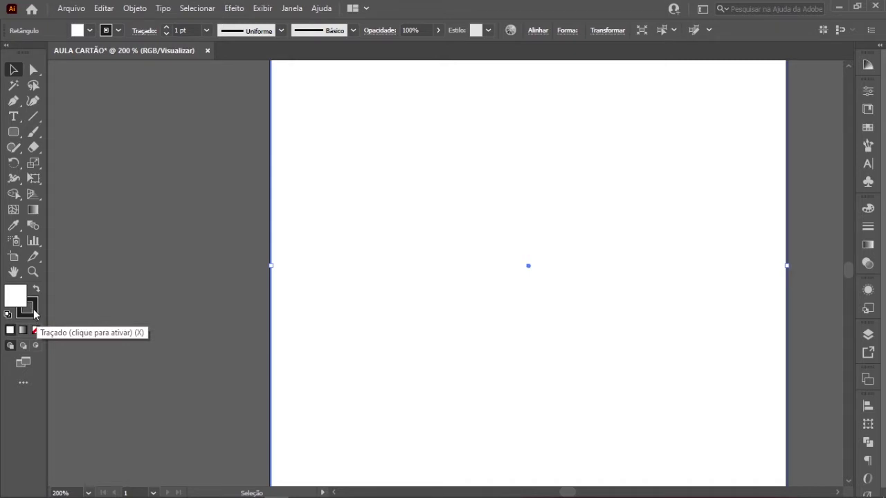
pyautogui.click(31, 312)
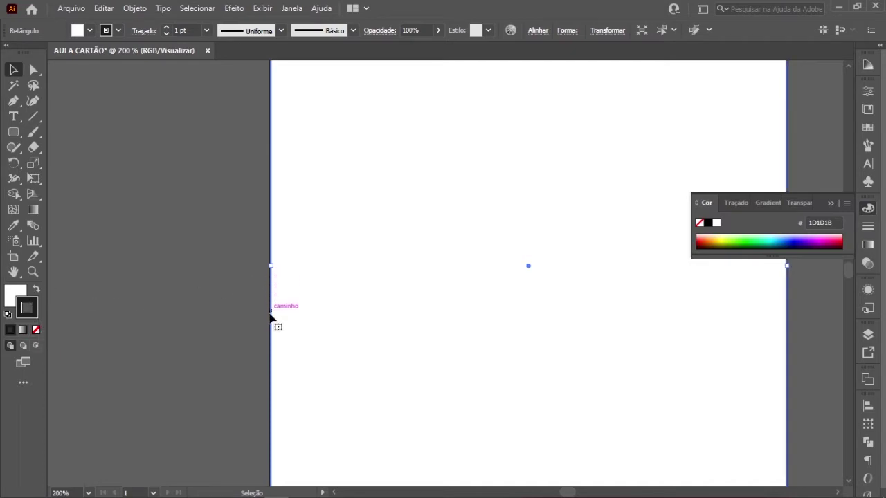
pyautogui.click(21, 294)
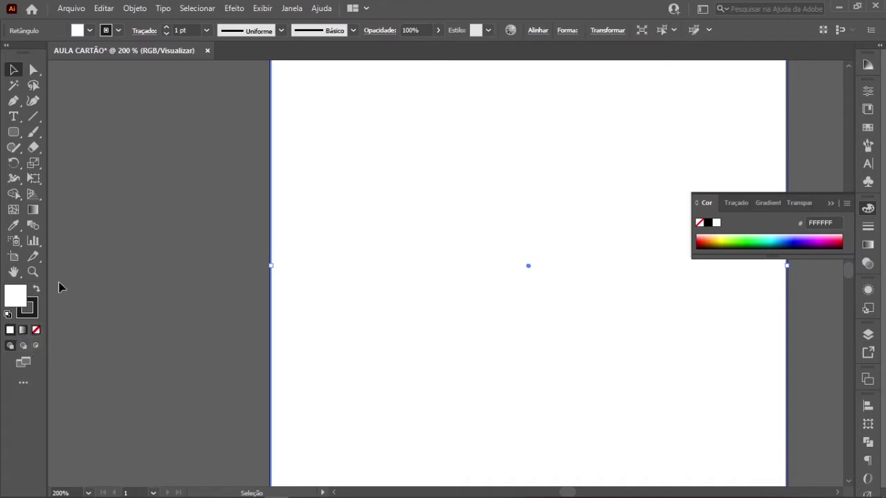
pyautogui.click(239, 217)
pyautogui.moveTo(368, 208); pyautogui.dragTo(289, 224)
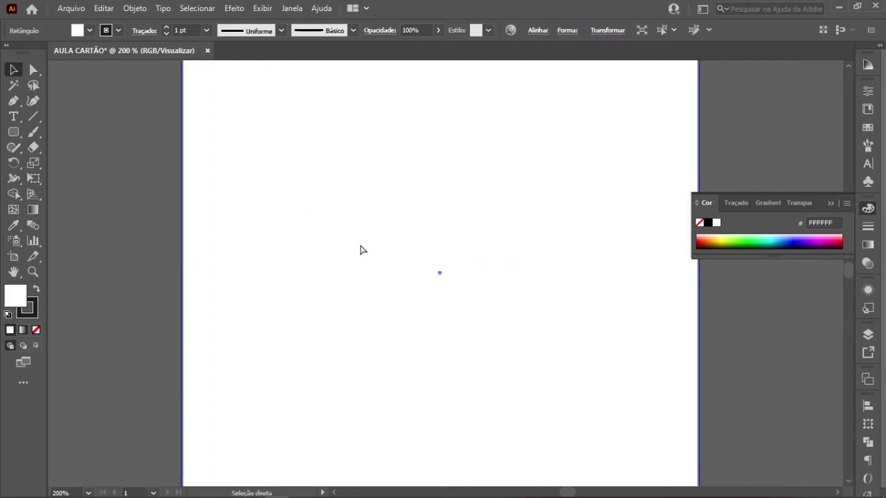
# - Remove the fill from the rounded rectangle so only its outline is kept
pyautogui.hotkey('ctrl', '-')
pyautogui.hotkey('ctrl', '-')
pyautogui.click(192, 209)
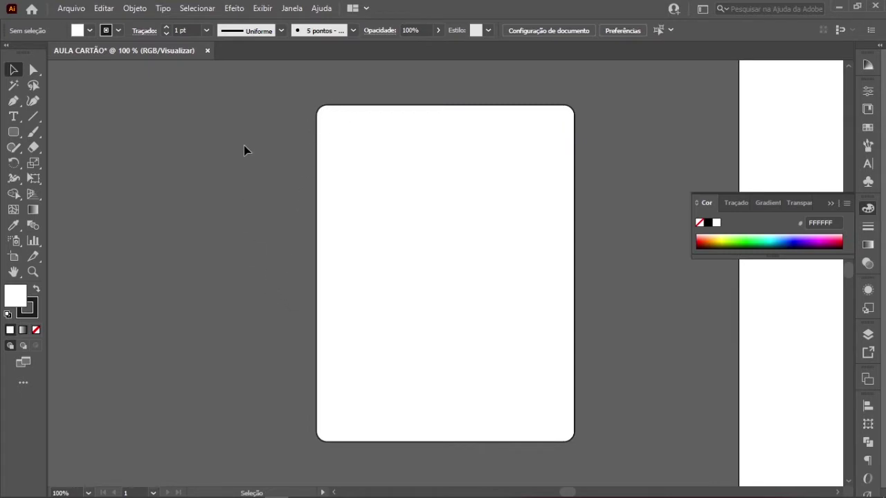
pyautogui.moveTo(256, 162); pyautogui.dragTo(373, 207)
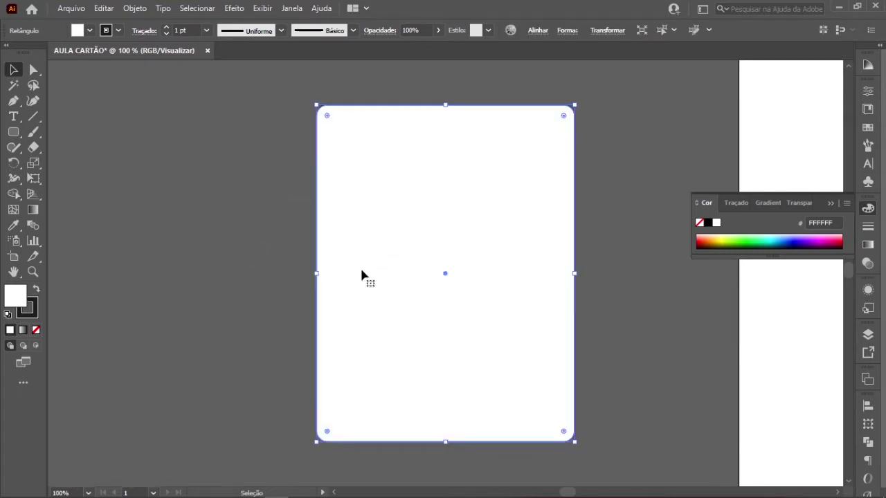
pyautogui.click(36, 330)
pyautogui.click(134, 250)
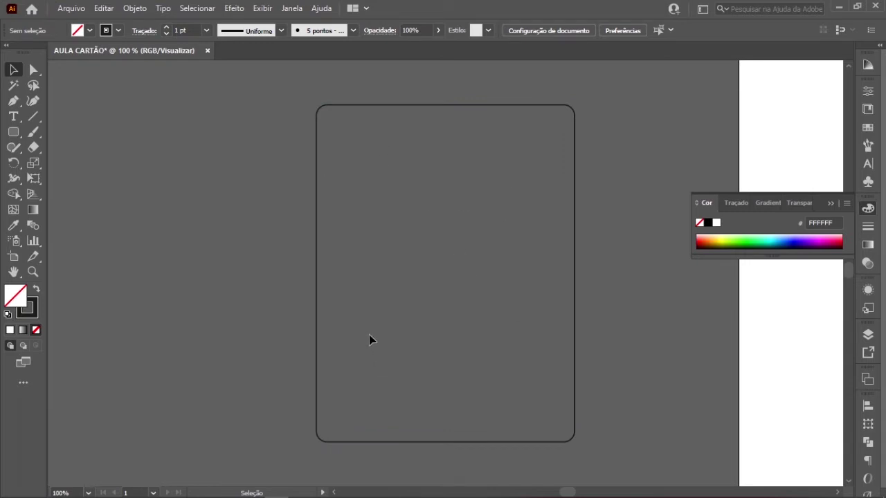
# - Move the unfilled rounded rectangle onto the upper-left area of the artboard and leave it deselected
pyautogui.hotkey('ctrl', '-')
pyautogui.hotkey('ctrl', '-')
pyautogui.hscroll(5, 435, 224)
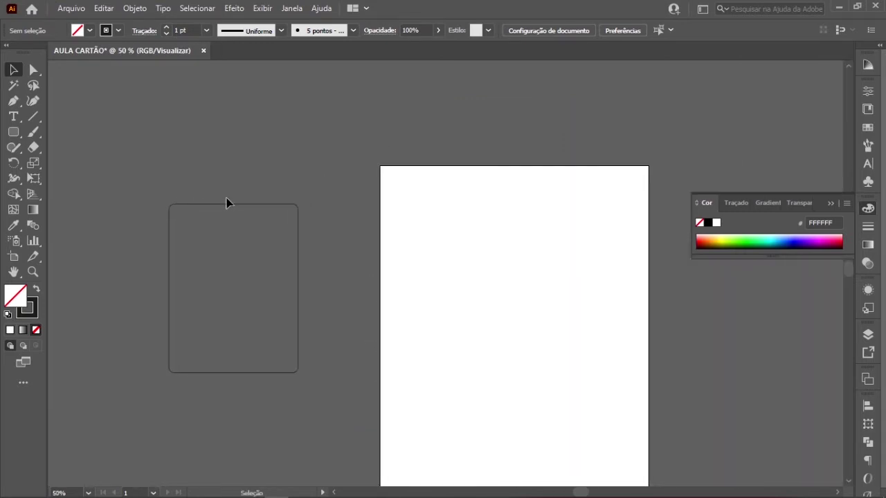
pyautogui.moveTo(237, 209); pyautogui.dragTo(464, 194)
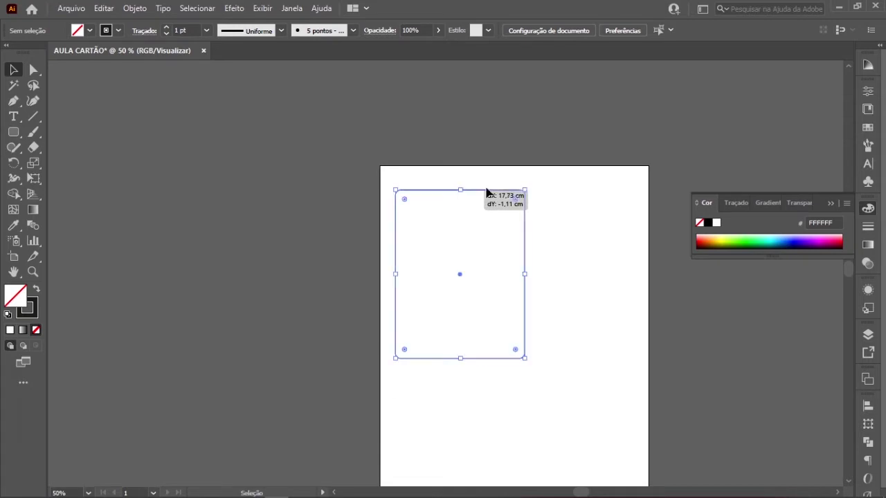
pyautogui.click(512, 200)
pyautogui.click(511, 227)
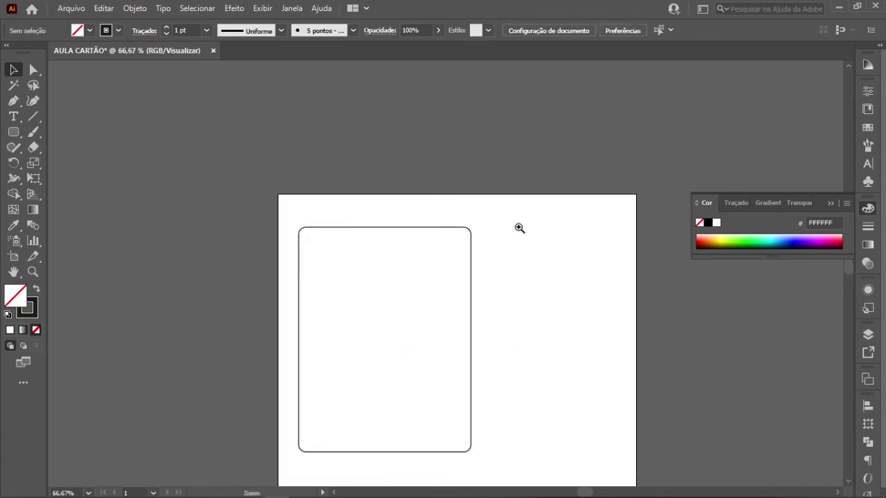
pyautogui.moveTo(493, 231); pyautogui.dragTo(478, 216)
pyautogui.moveTo(514, 164); pyautogui.dragTo(238, 431)
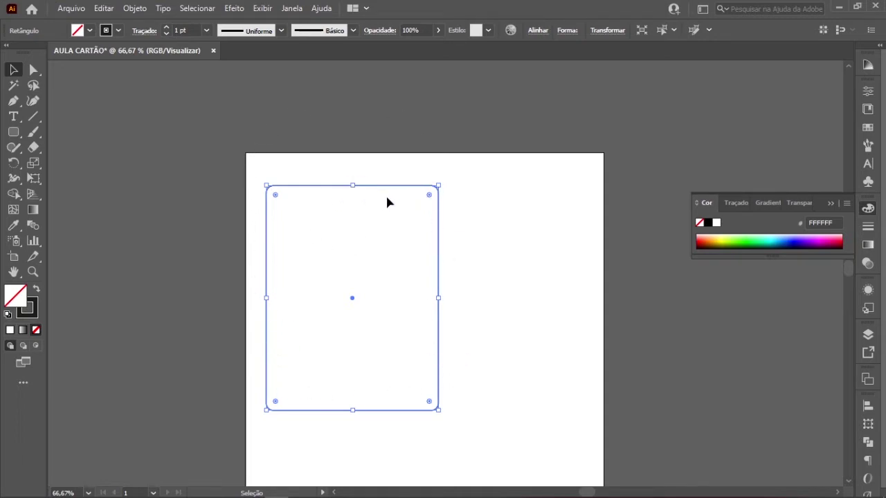
pyautogui.click(488, 204)
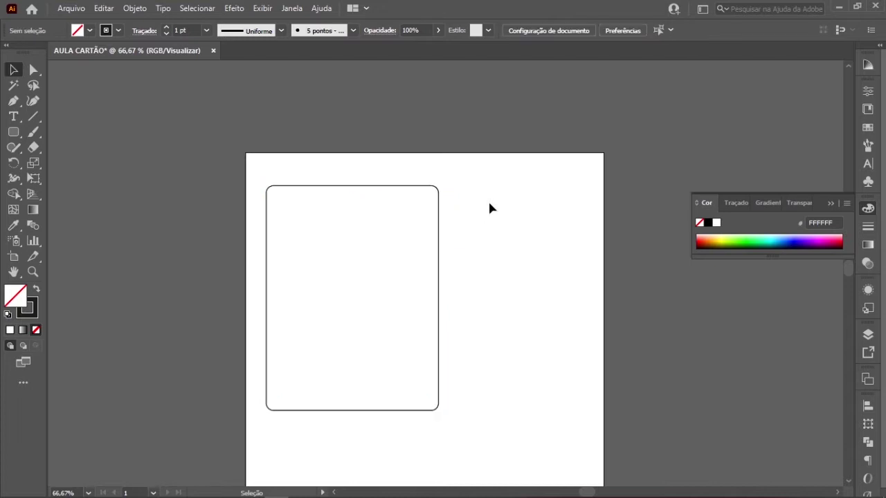
# - Scale the rounded rectangle to a width of 5 cm with its width and height proportions linked
pyautogui.click(412, 186)
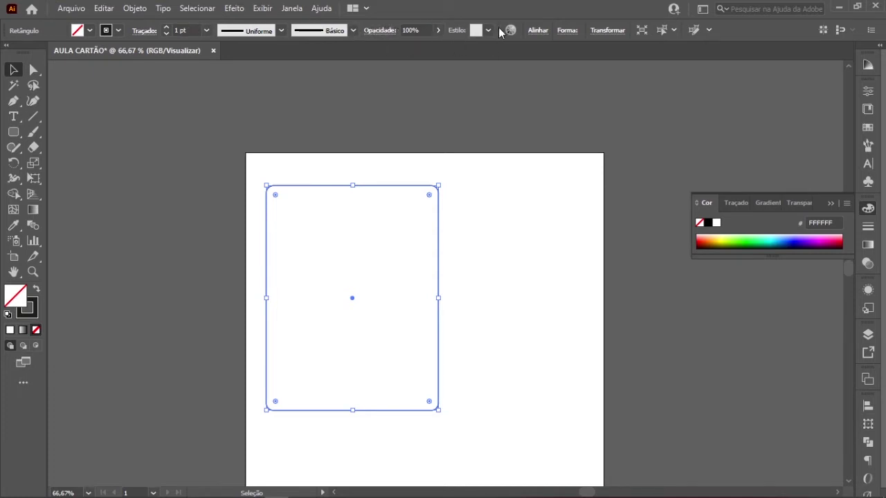
pyautogui.click(606, 31)
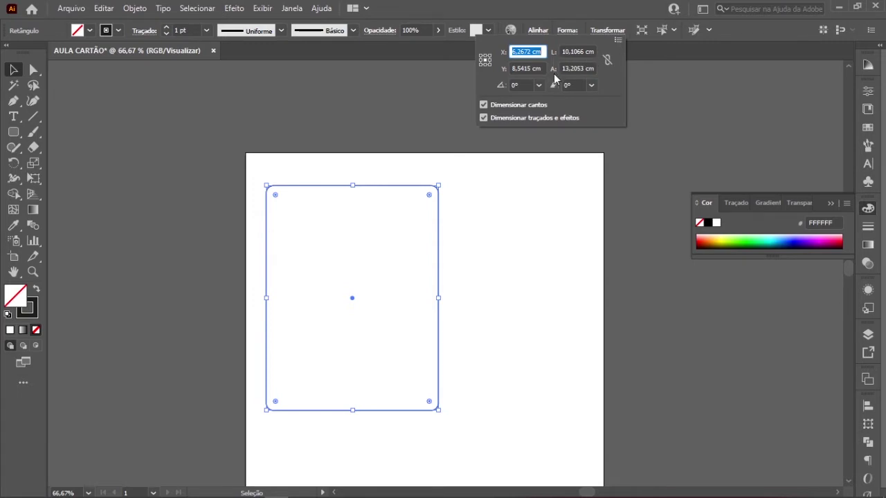
pyautogui.click(607, 61)
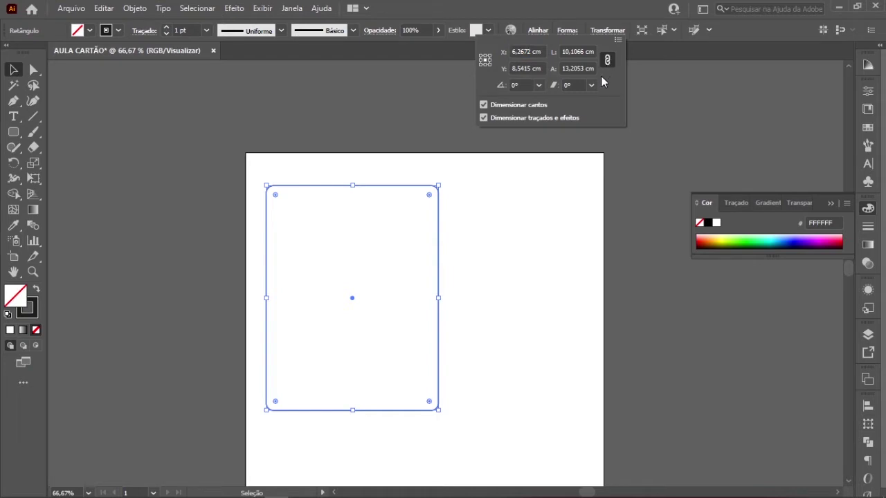
pyautogui.moveTo(561, 51); pyautogui.dragTo(598, 76)
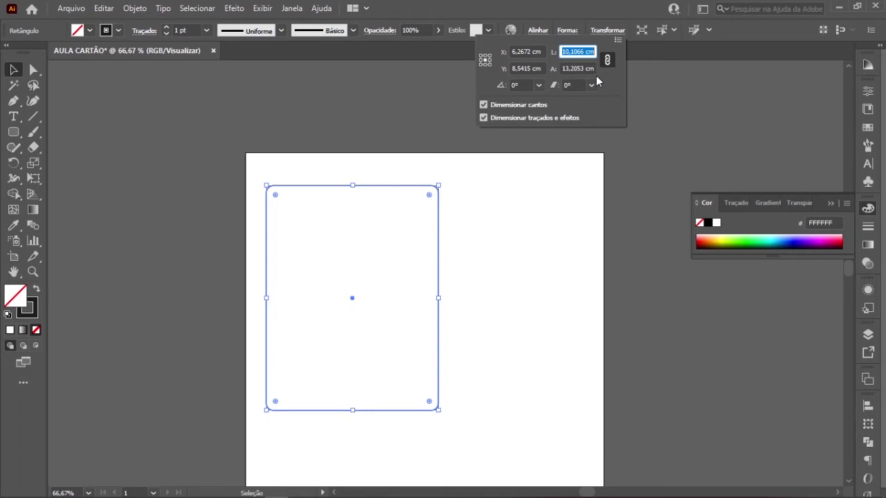
pyautogui.write('5')
pyautogui.press('Return')
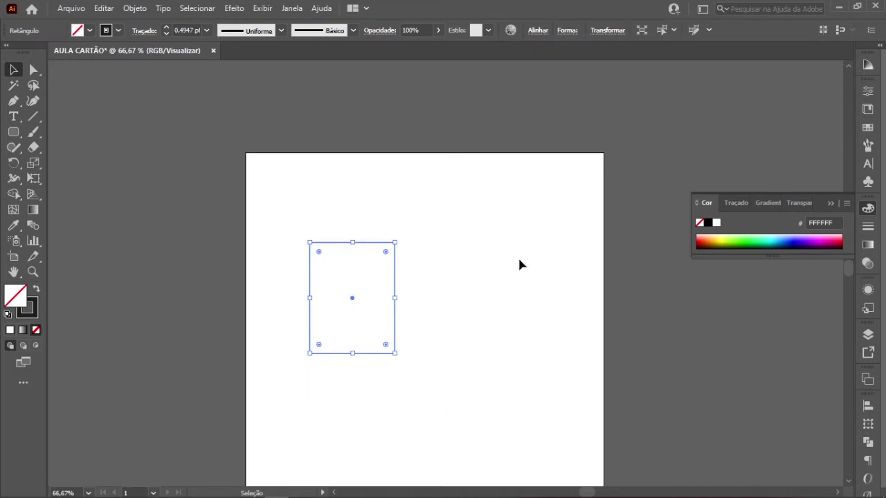
pyautogui.click(521, 264)
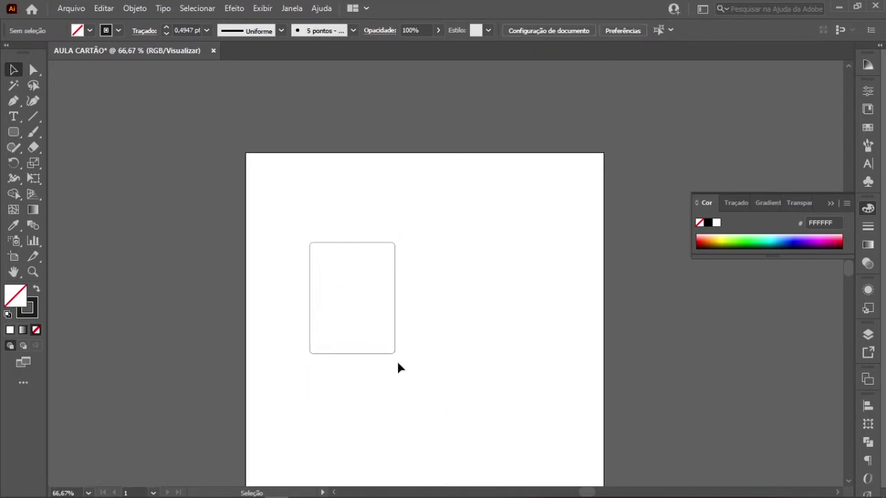
# - Unlink the rounded rectangle's proportions and set its size to 9,5 cm wide by 12,3 cm high
pyautogui.moveTo(380, 279); pyautogui.dragTo(381, 280)
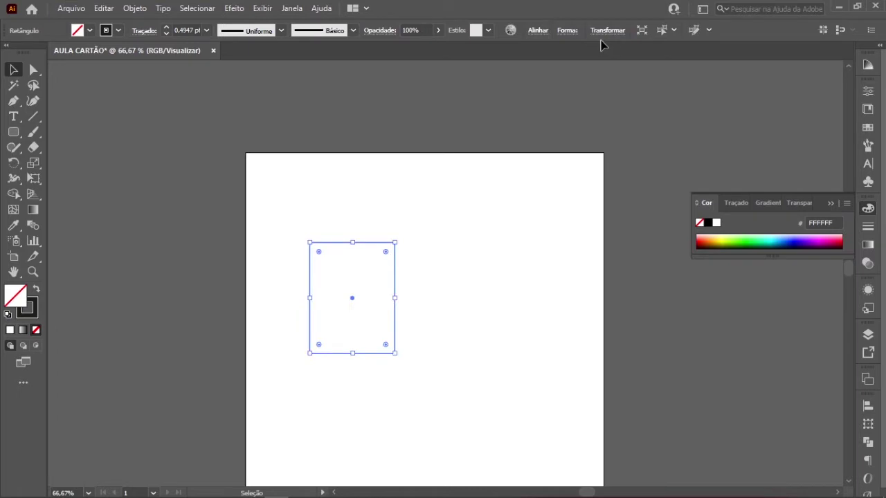
pyautogui.click(606, 31)
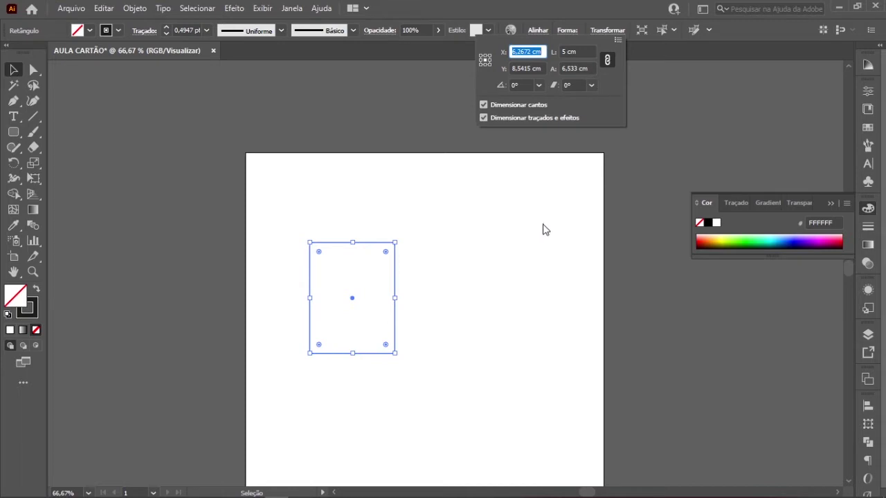
pyautogui.click(607, 61)
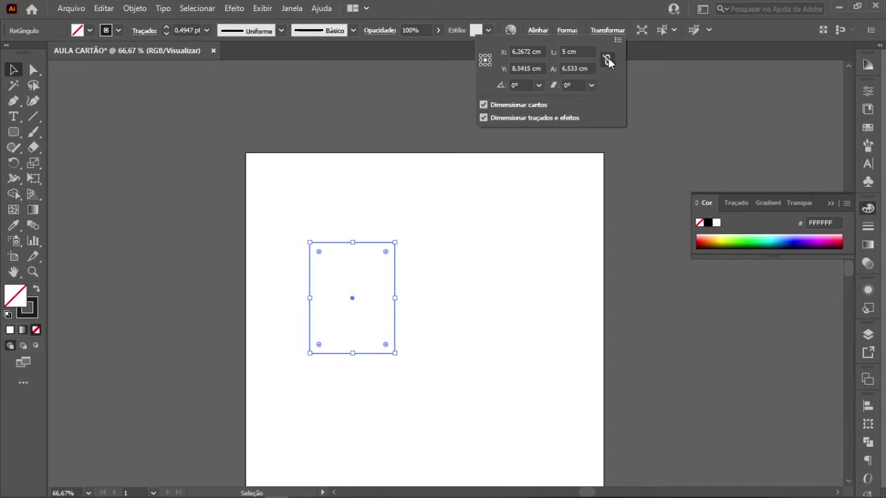
pyautogui.click(561, 52)
pyautogui.write('9,5')
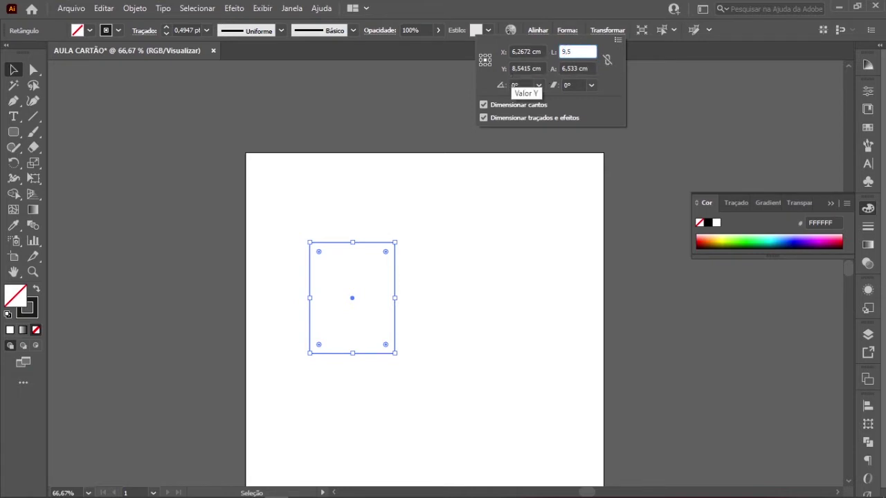
pyautogui.press('Tab')
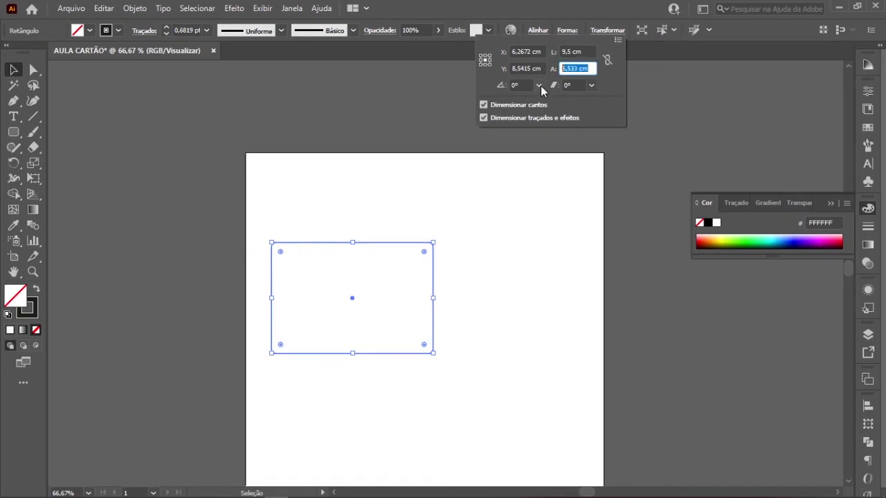
pyautogui.write('12,3')
pyautogui.press('Return')
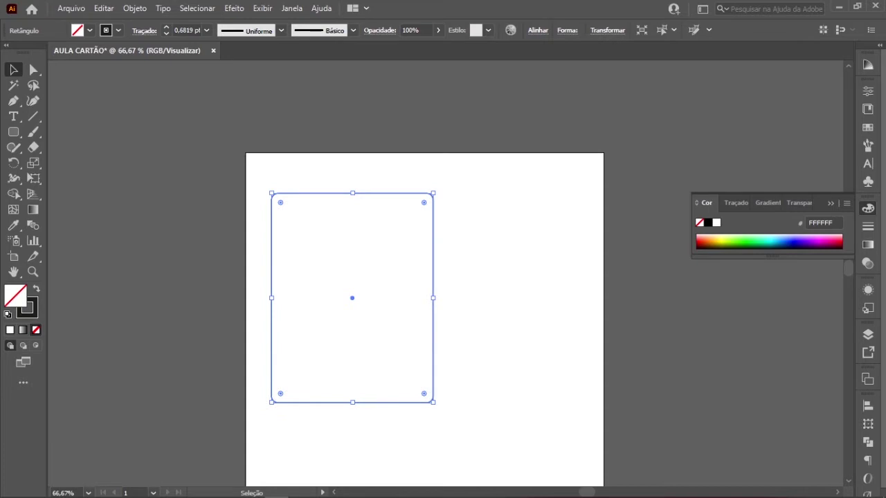
pyautogui.click(514, 306)
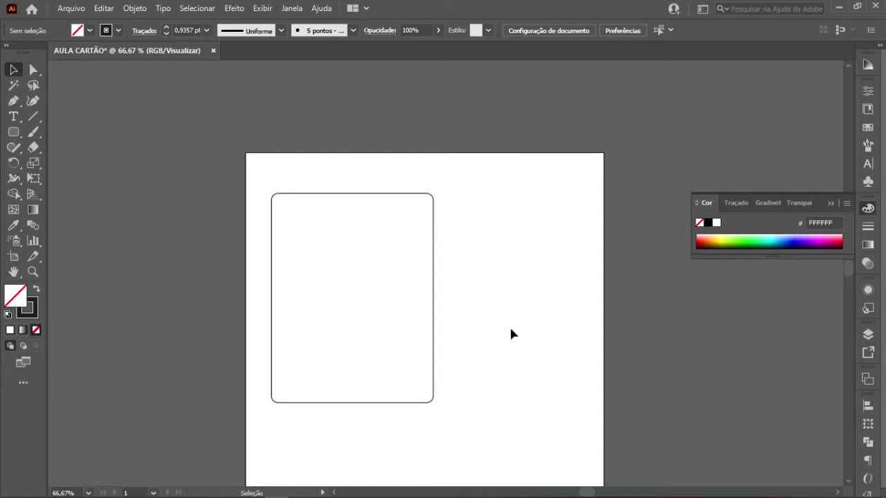
# - Draw a plain rectangle about 7,4 cm wide and 6,5 cm high beside the rounded rectangle
pyautogui.hscroll(2, 508, 322)
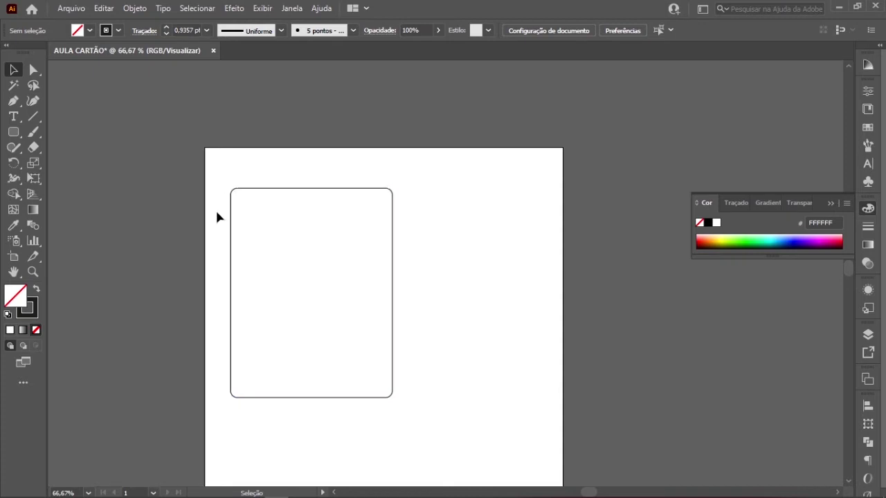
pyautogui.click(13, 133)
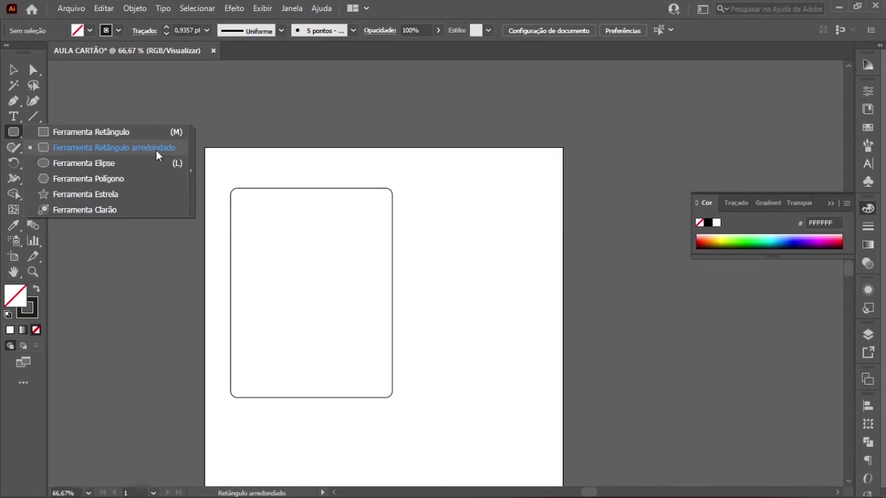
pyautogui.click(110, 132)
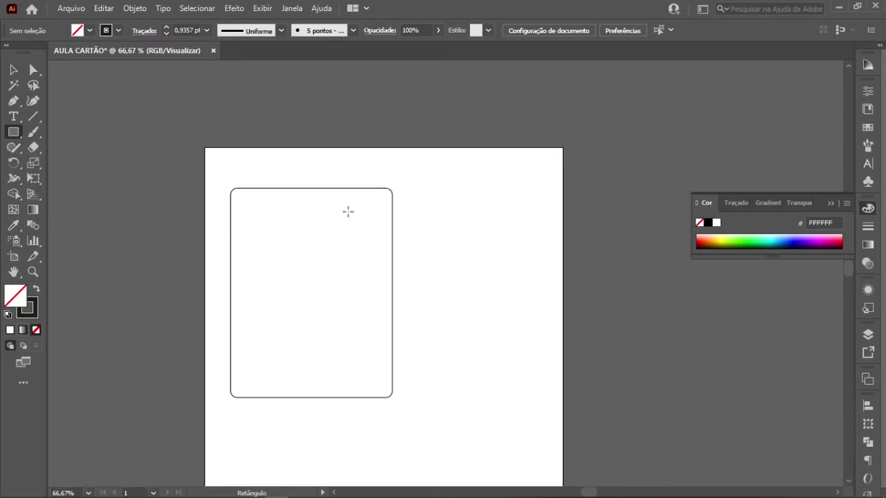
pyautogui.moveTo(409, 188); pyautogui.dragTo(526, 316)
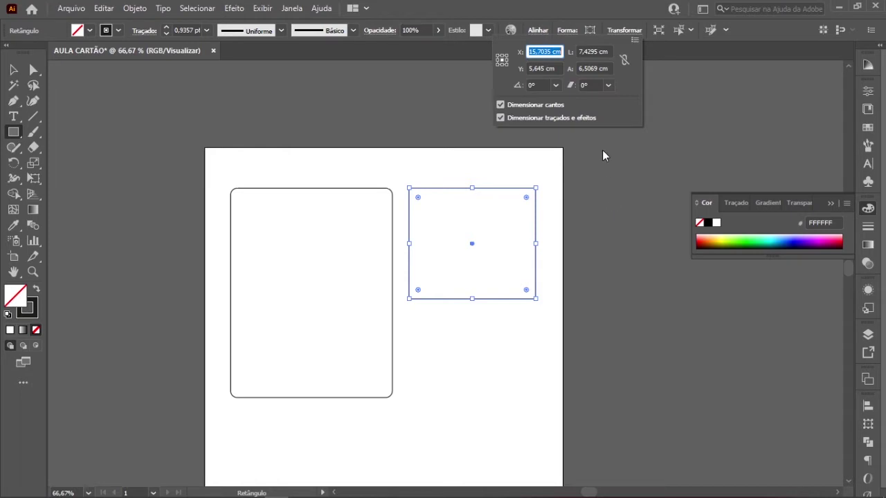
# - Set the new plain rectangle's width and height to 6,7 cm each
pyautogui.click(589, 52)
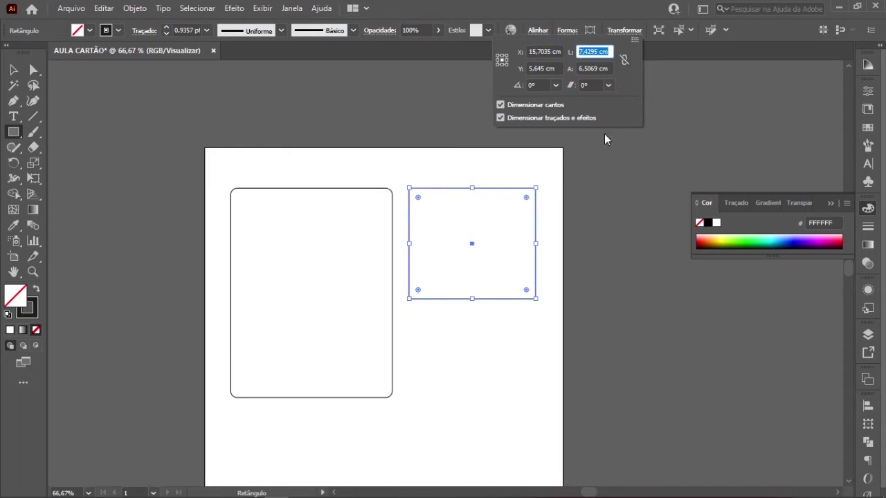
pyautogui.write('6,7')
pyautogui.press('Tab')
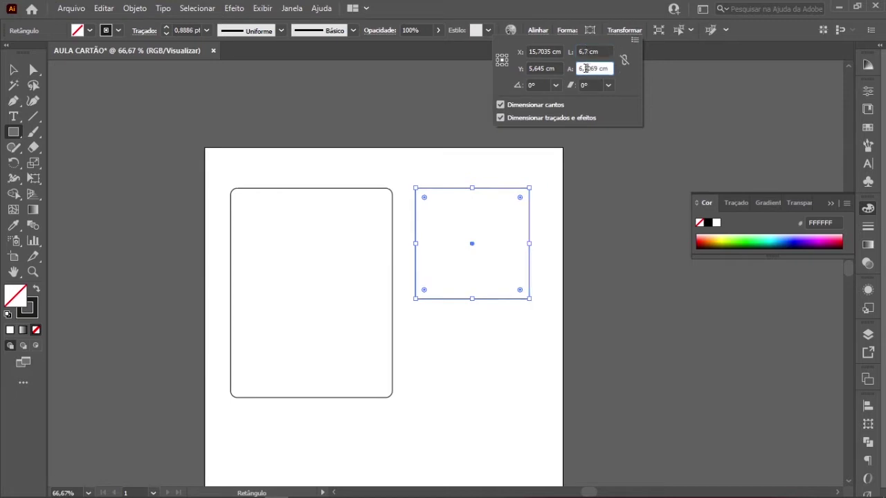
pyautogui.write('6,7')
pyautogui.press('Return')
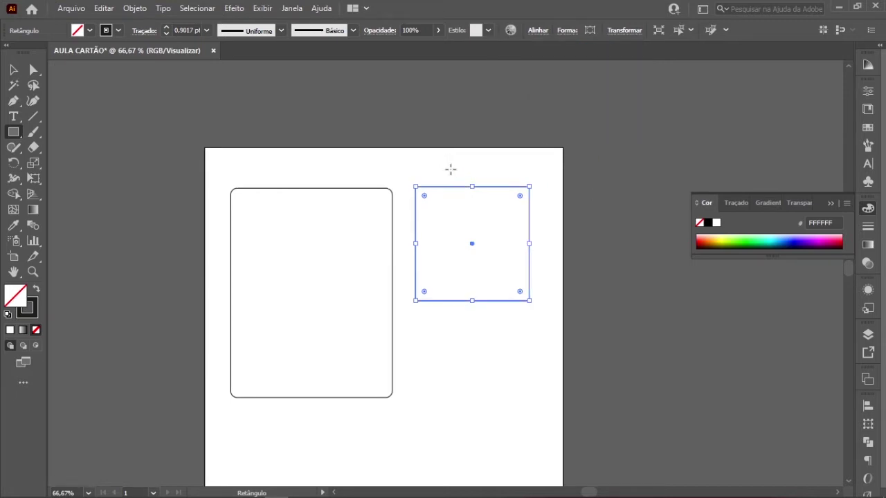
# - Move the rounded rectangle closer to the artboard's upper-left corner and place the square centred just below it
pyautogui.click(13, 69)
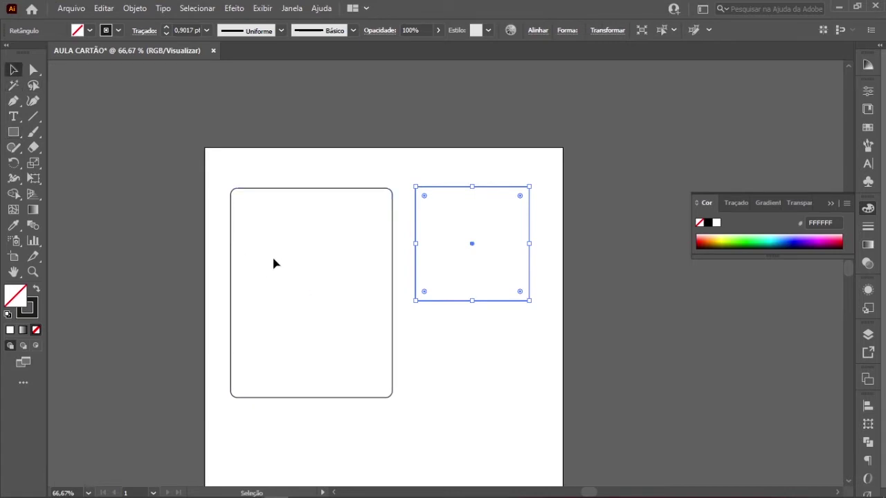
pyautogui.moveTo(362, 188); pyautogui.dragTo(355, 170)
pyautogui.moveTo(445, 191); pyautogui.dragTo(268, 404)
pyautogui.click(468, 313)
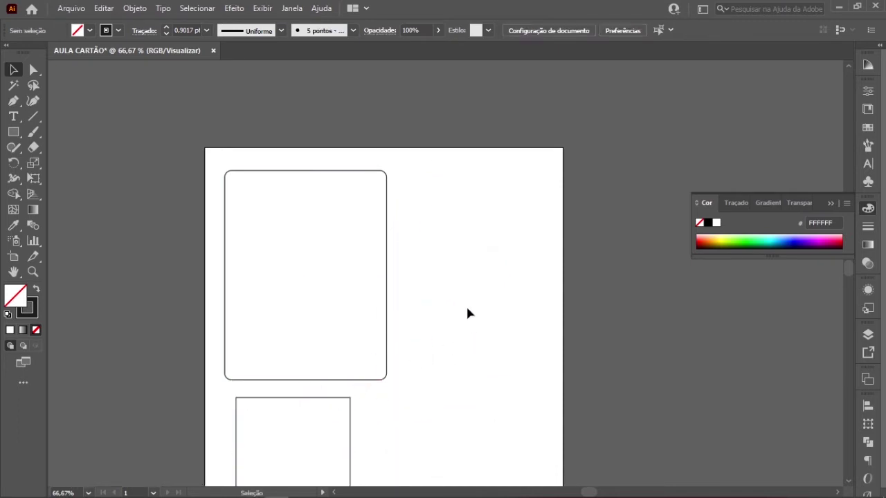
pyautogui.moveTo(343, 402); pyautogui.dragTo(355, 392)
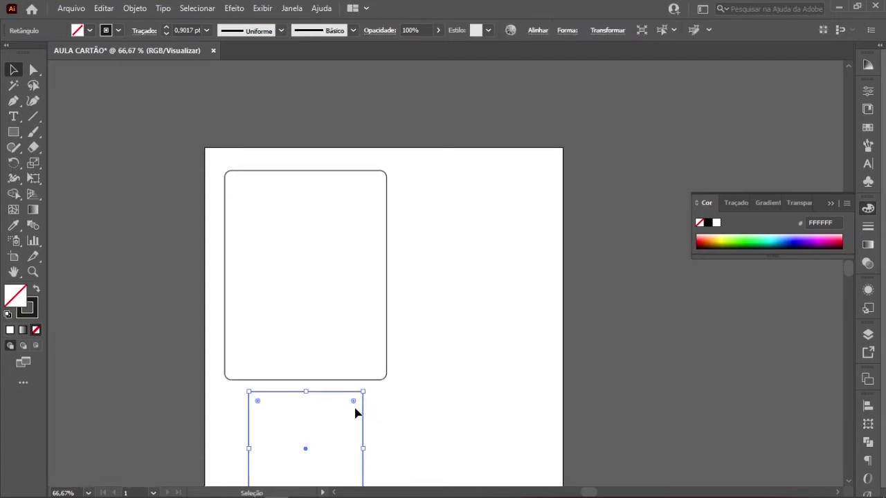
pyautogui.click(528, 297)
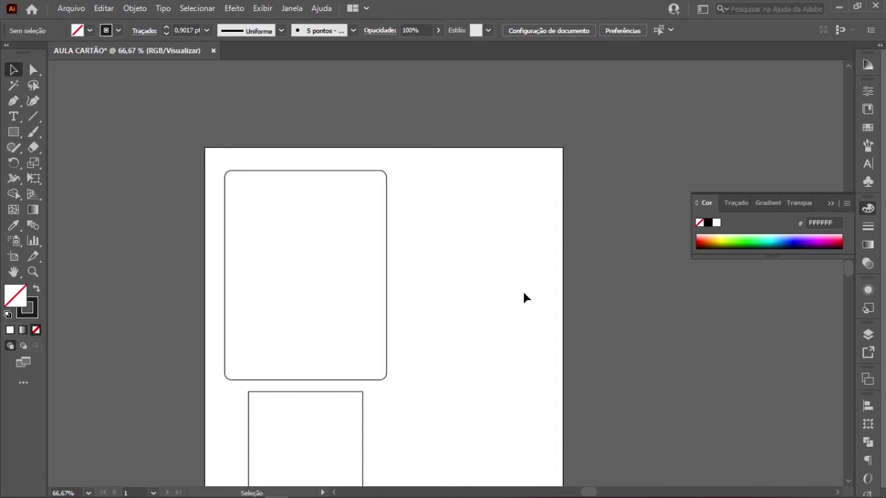
# - Switch to the aula brinde folder in File Explorer and preview the images 125.jpg and 138.jpg
pyautogui.hotkey('alt', 'Tab')
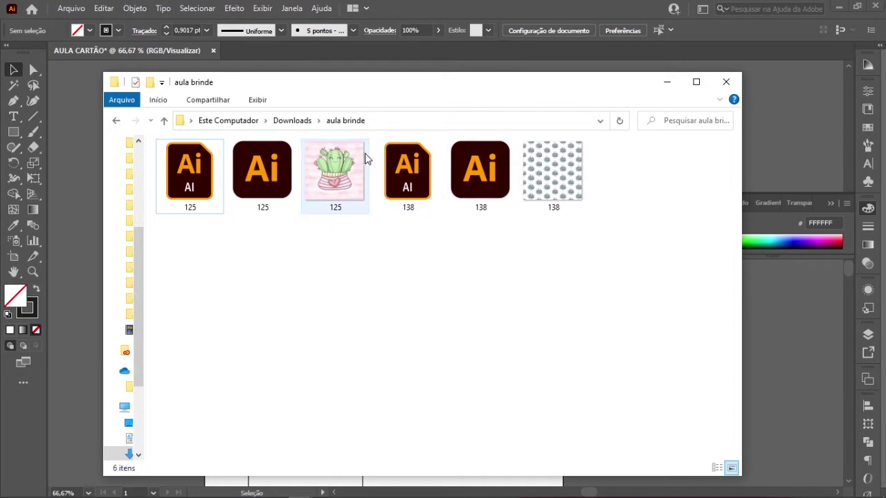
pyautogui.click(342, 178)
pyautogui.keyDown('ctrl'); pyautogui.click(557, 178); pyautogui.keyUp('ctrl')
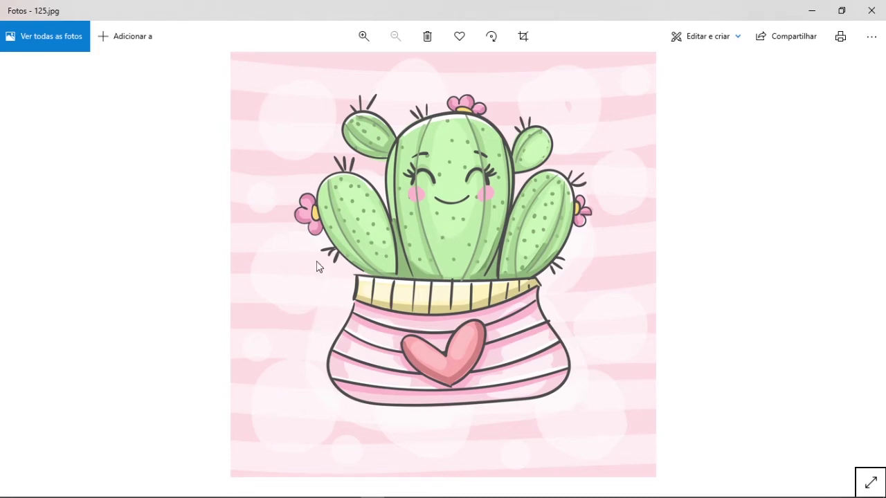
pyautogui.press('Right')
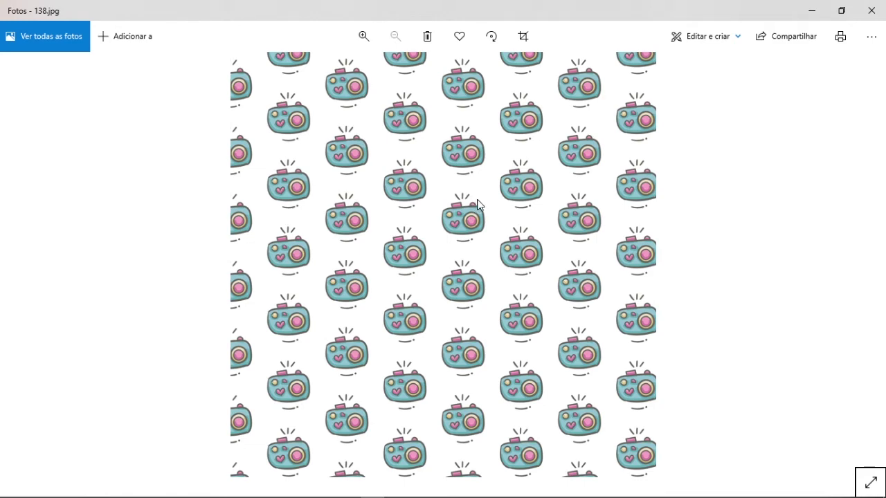
pyautogui.click(869, 10)
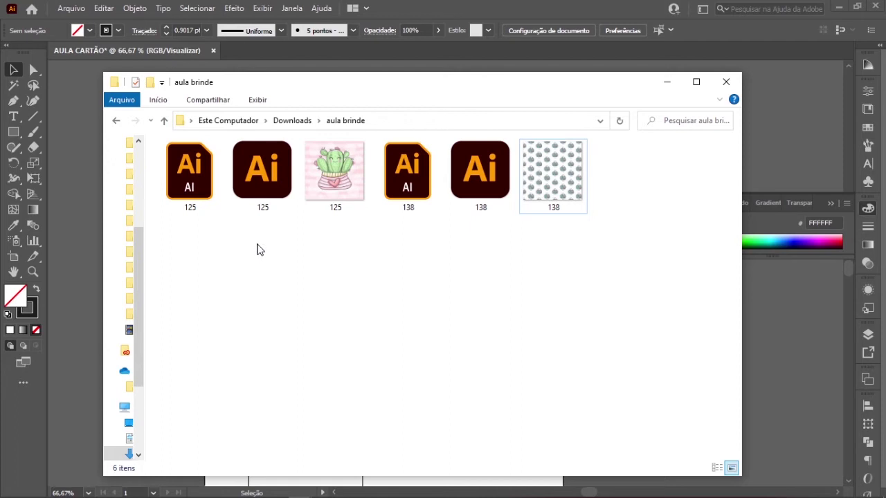
# - Look through the different file versions of artwork 125 in the aula brinde folder
pyautogui.click(192, 187)
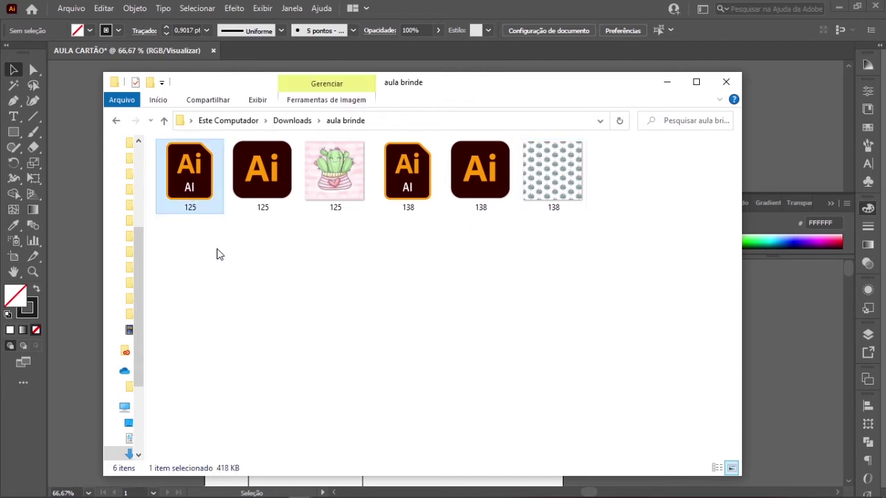
pyautogui.click(260, 178)
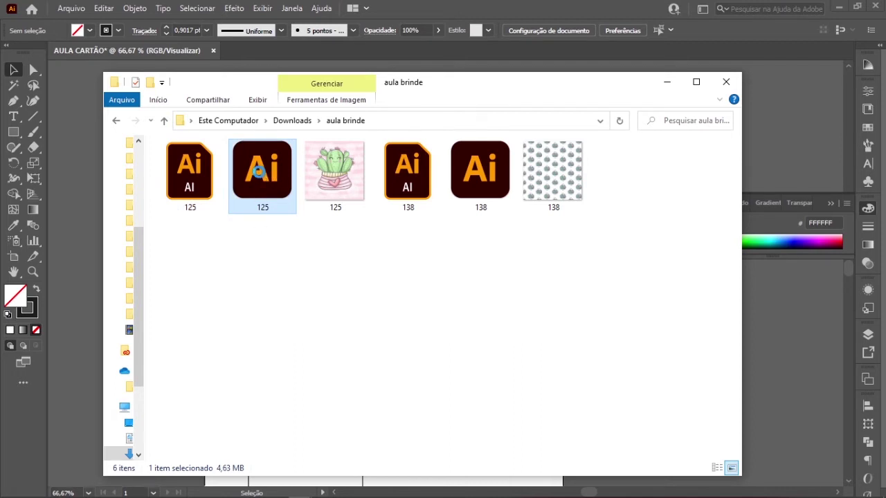
pyautogui.rightClick(262, 174)
pyautogui.click(322, 276)
pyautogui.click(334, 182)
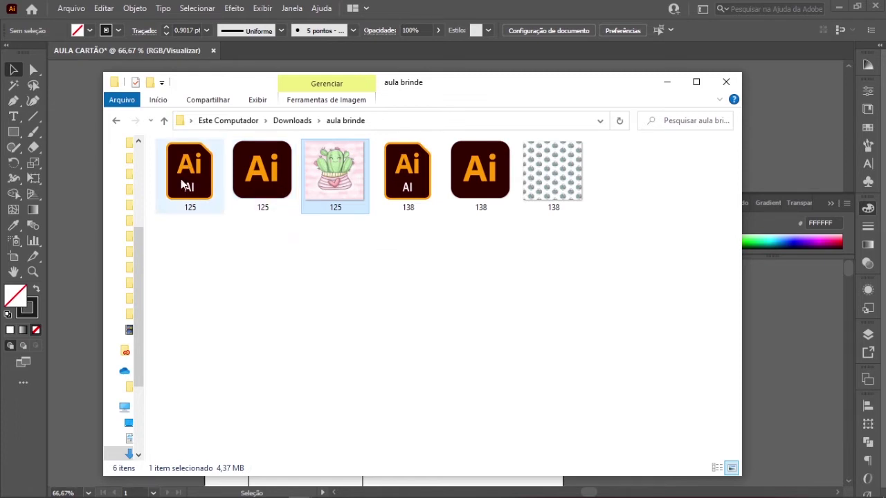
pyautogui.click(250, 308)
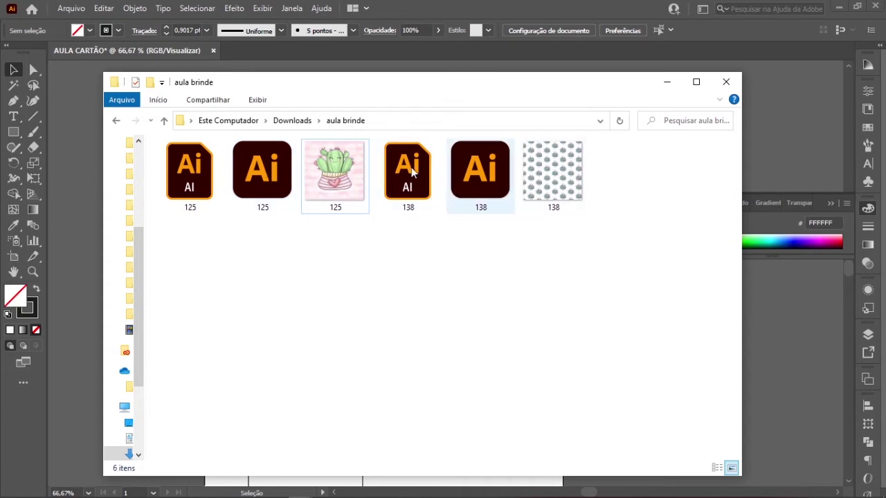
# - Open the artwork files 125.ai and 138.ai in Illustrator and display the 138.ai document
pyautogui.click(189, 196)
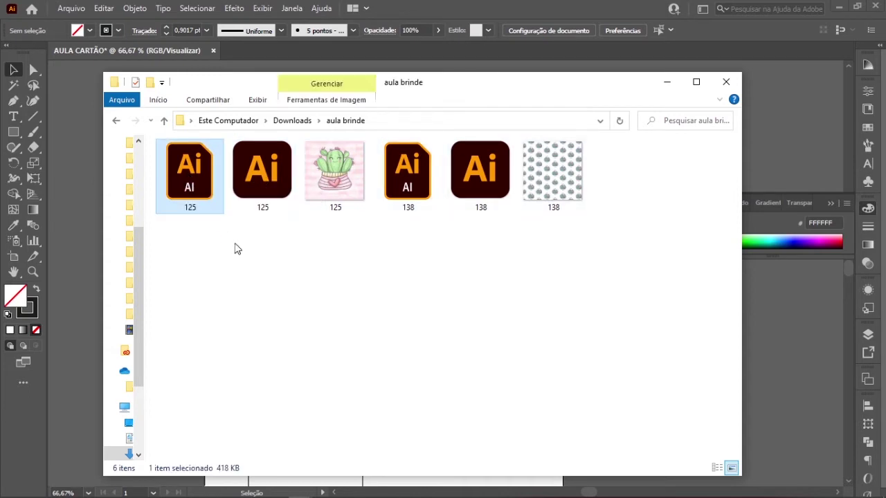
pyautogui.click(405, 200)
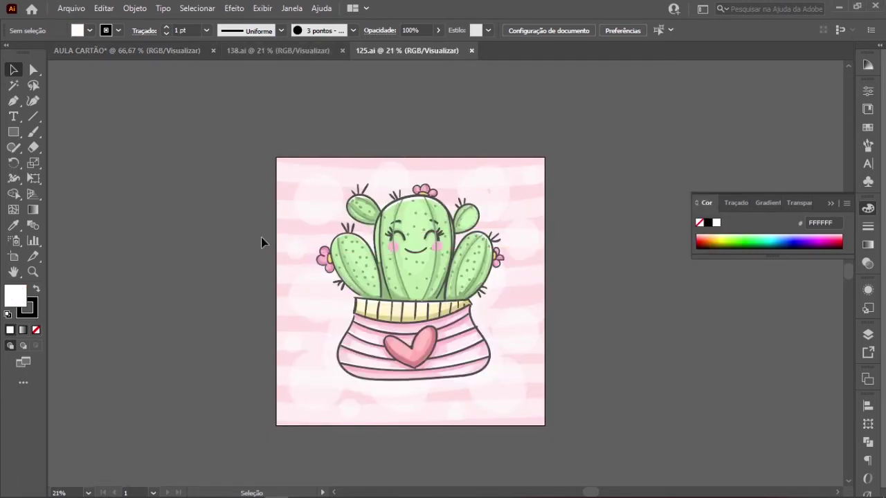
pyautogui.click(277, 58)
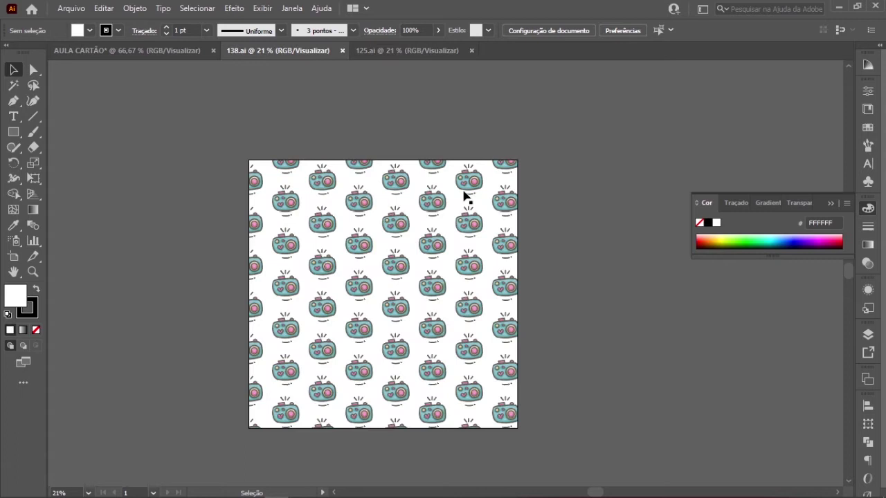
# - Bring the 125.ai document ahead of 138.ai and cut its entire cactus artwork off the artboard
pyautogui.moveTo(391, 53); pyautogui.dragTo(265, 55)
pyautogui.click(404, 250)
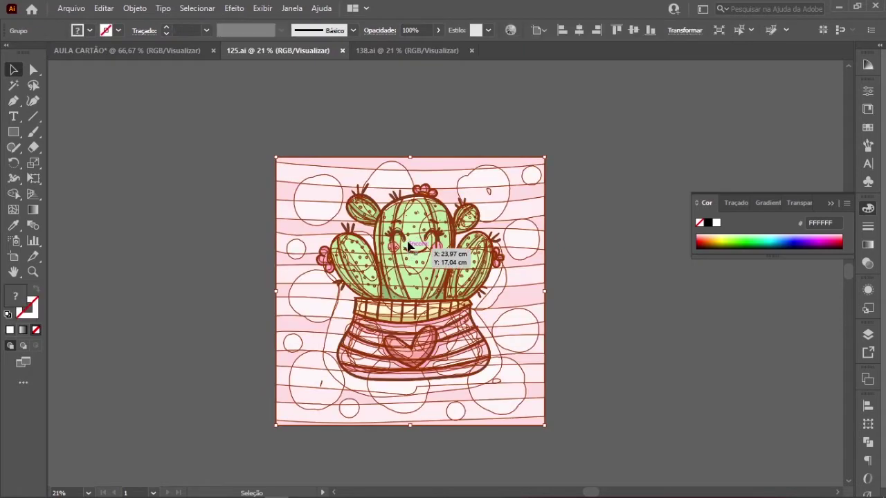
pyautogui.click(230, 136)
pyautogui.moveTo(419, 247); pyautogui.dragTo(422, 220)
pyautogui.click(334, 141)
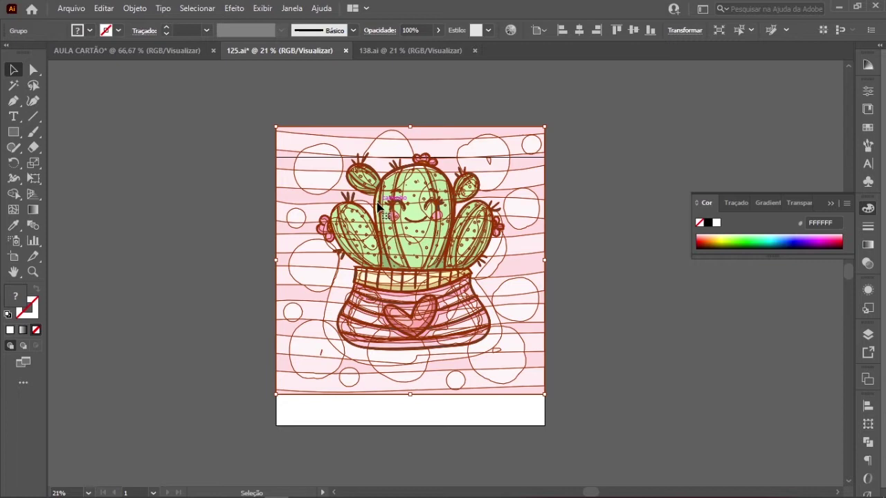
pyautogui.click(244, 177)
pyautogui.click(396, 220)
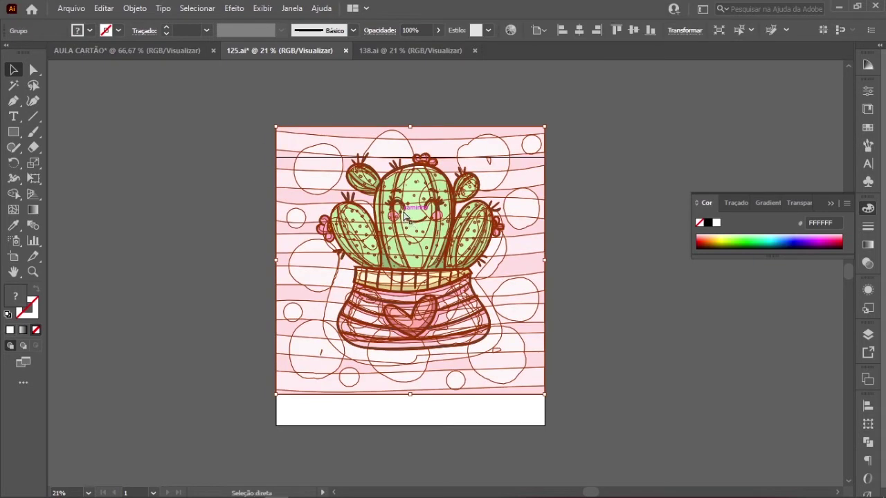
pyautogui.press('Delete')
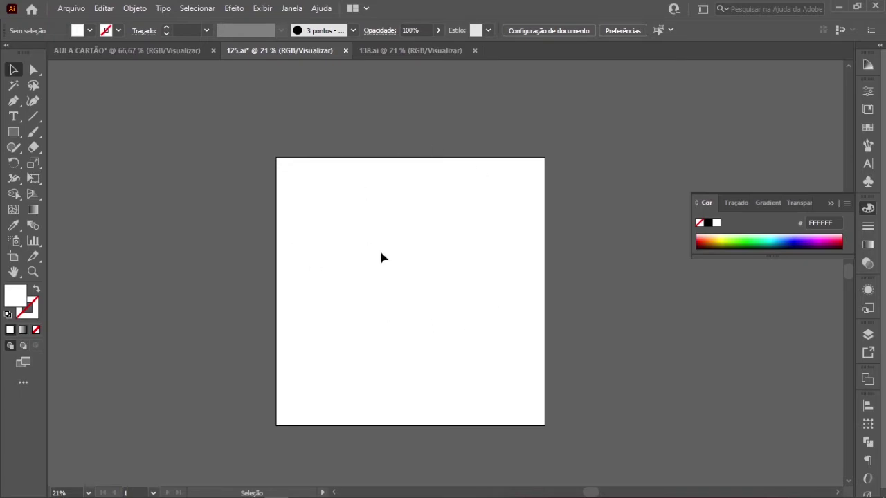
# - Paste the cactus artwork into the AULA CARTÃO document and place it outside the artboard, just left of it
pyautogui.click(155, 52)
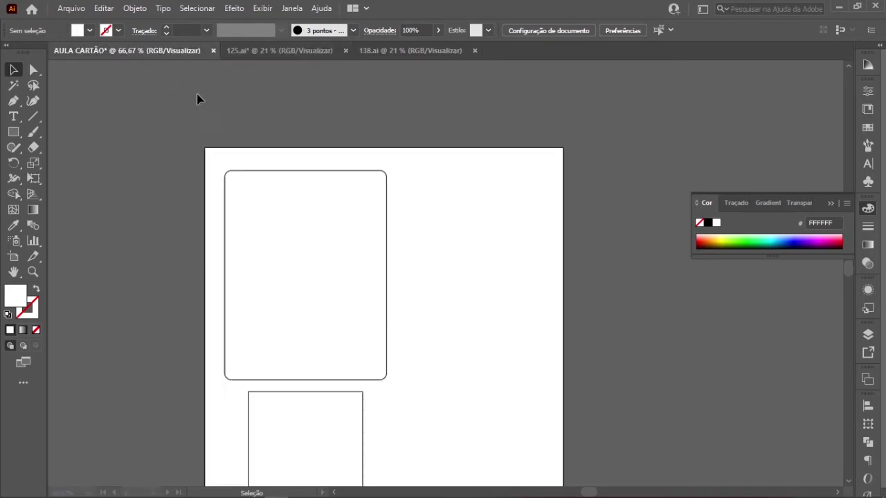
pyautogui.press('a')
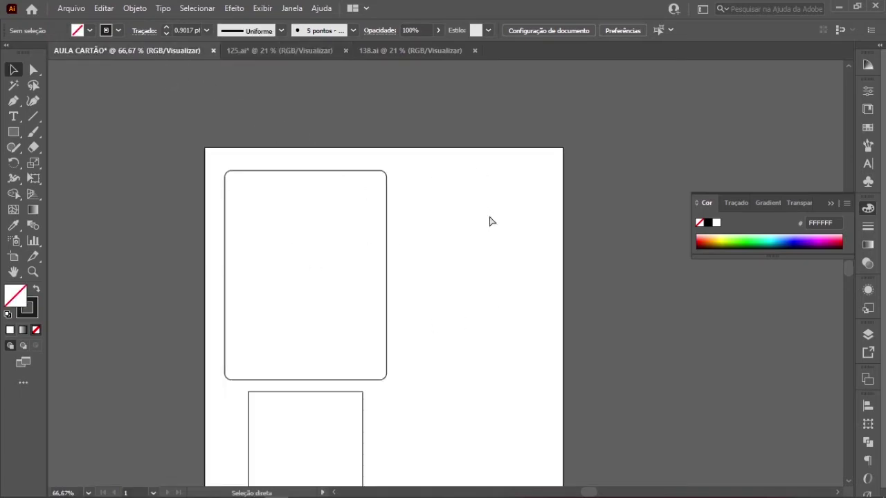
pyautogui.hotkey('ctrl', 'v')
pyautogui.keyDown('ctrl'); pyautogui.keyDown('alt'); pyautogui.click(420, 257); pyautogui.keyUp('alt'); pyautogui.keyUp('ctrl')
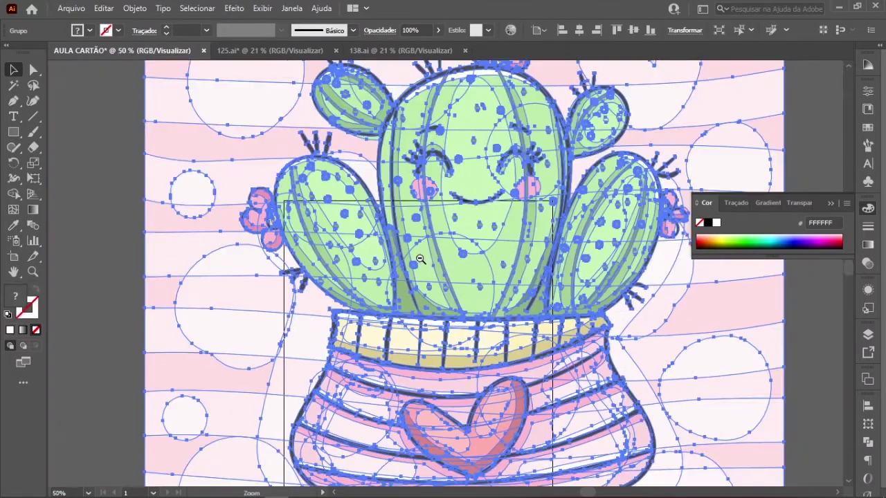
pyautogui.keyDown('ctrl'); pyautogui.keyDown('alt'); pyautogui.click(426, 262); pyautogui.keyUp('alt'); pyautogui.keyUp('ctrl')
pyautogui.keyDown('ctrl'); pyautogui.keyDown('alt'); pyautogui.click(426, 261); pyautogui.keyUp('alt'); pyautogui.keyUp('ctrl')
pyautogui.click(669, 289)
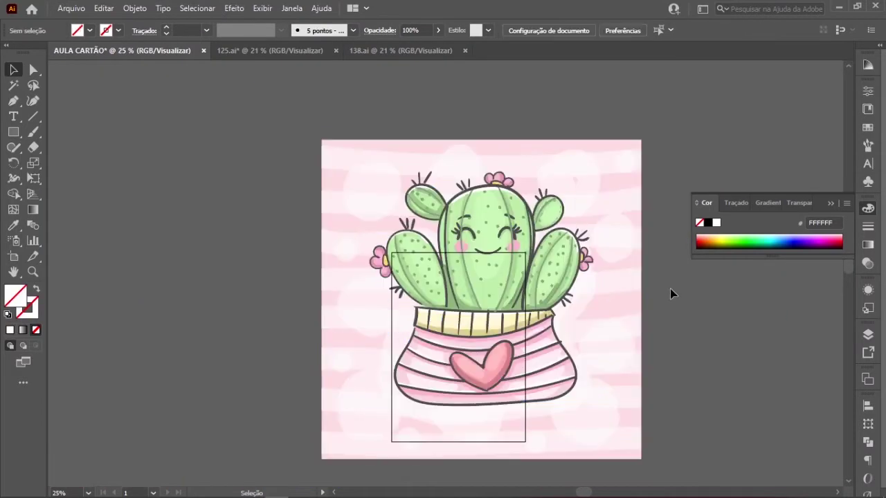
pyautogui.moveTo(566, 243); pyautogui.dragTo(327, 240)
pyautogui.click(410, 200)
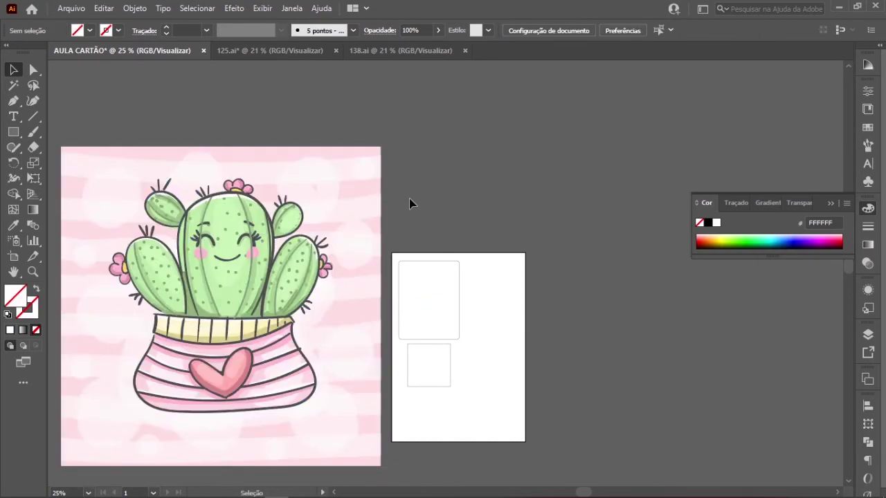
# - Close the 125.ai document without saving its changes
pyautogui.click(401, 51)
pyautogui.click(314, 51)
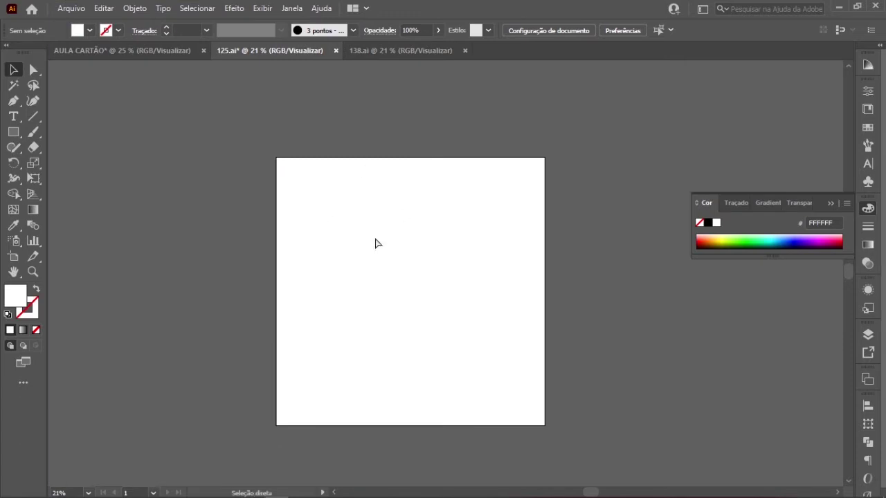
pyautogui.click(335, 50)
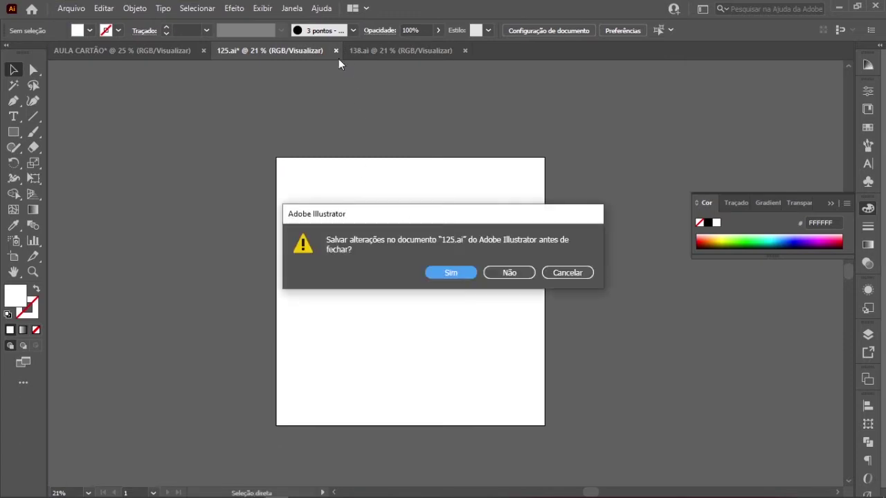
pyautogui.click(511, 273)
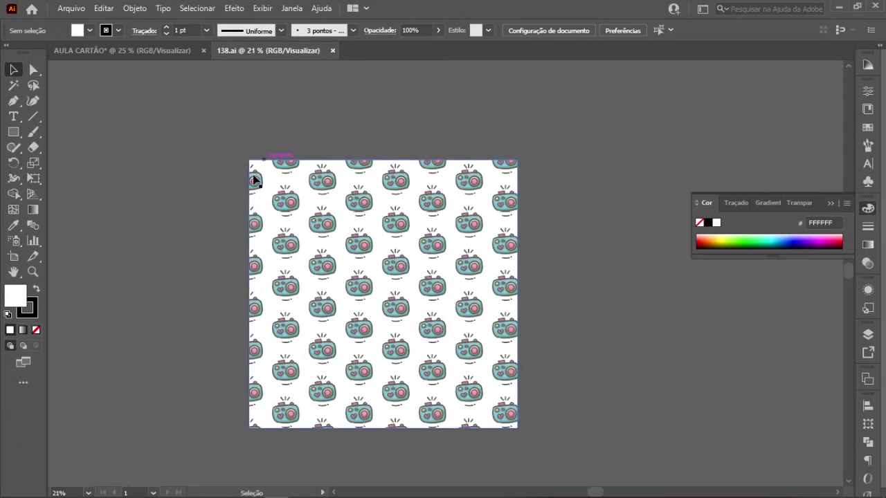
# - Move the camera-pattern square in 138.ai partly off the artboard and check the cactus artwork in AULA CARTÃO
pyautogui.click(356, 309)
pyautogui.moveTo(356, 310); pyautogui.dragTo(368, 237)
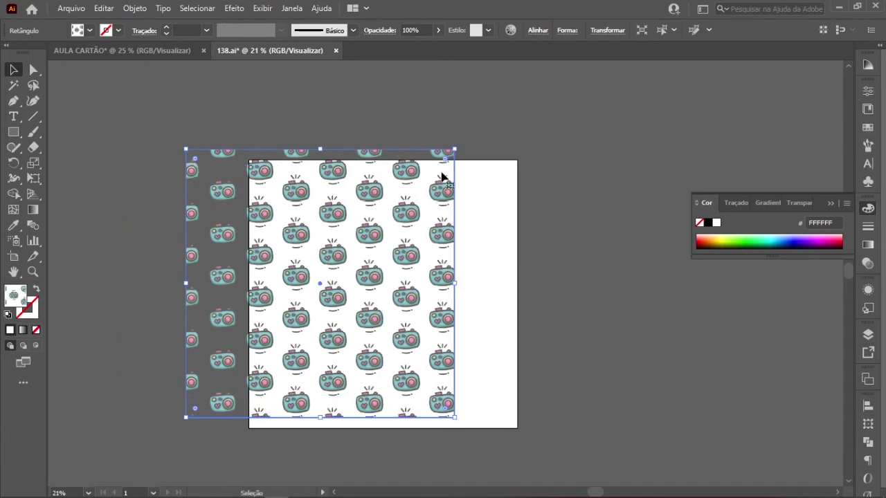
pyautogui.click(147, 50)
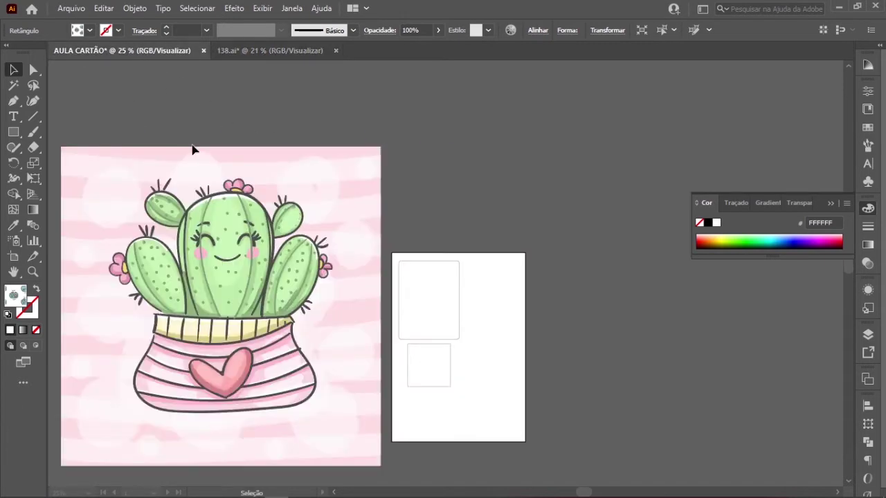
pyautogui.click(216, 225)
pyautogui.click(261, 128)
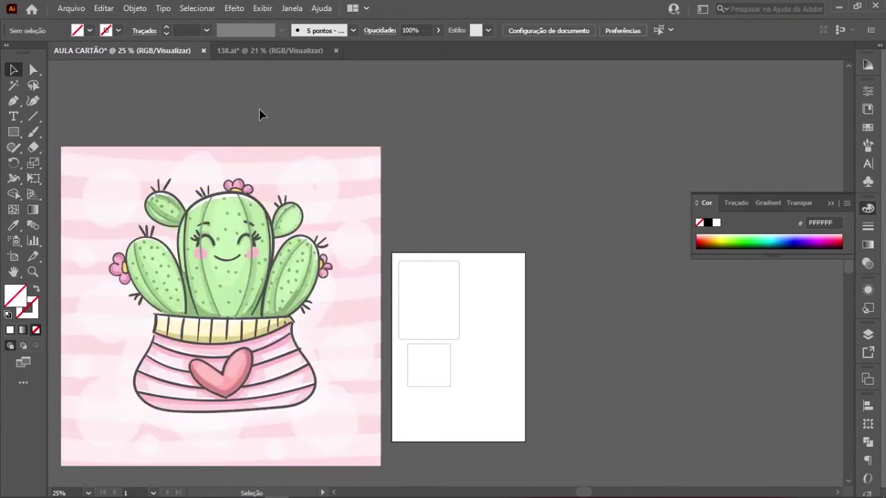
# - Move the camera-pattern square in 138.ai back so it covers the whole artboard
pyautogui.click(265, 53)
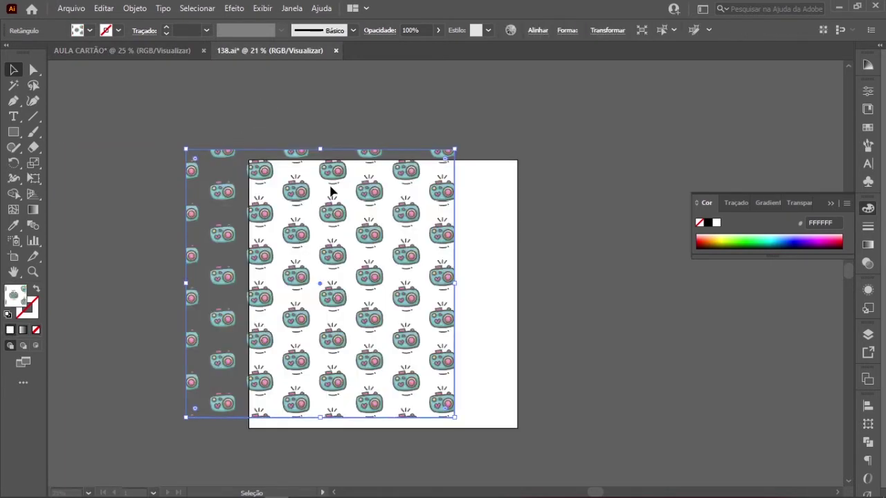
pyautogui.hotkey('ctrl', 'shift', 'a')
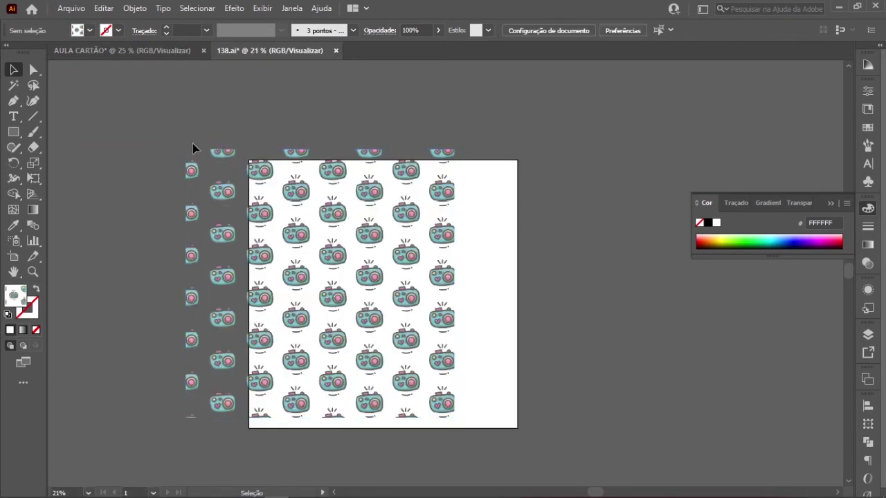
pyautogui.moveTo(221, 192); pyautogui.dragTo(290, 199)
pyautogui.click(318, 120)
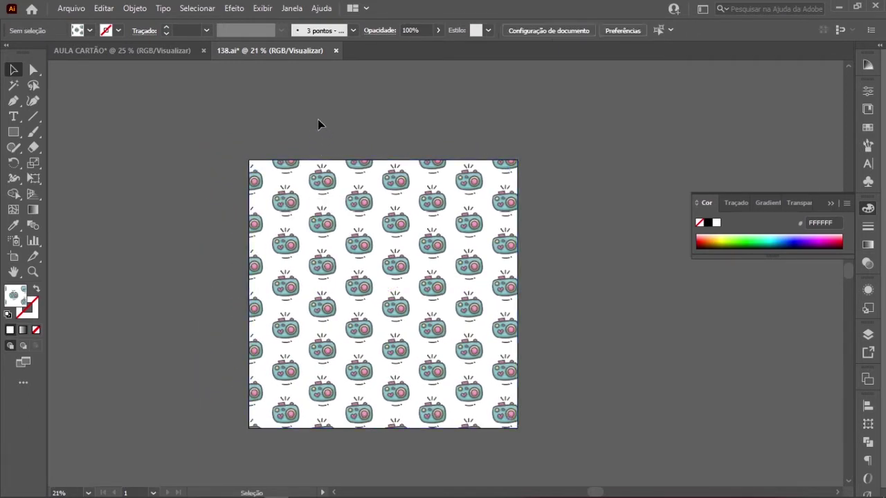
# - Draw a star with the camera-pattern fill, enlarge it beside the artboard, and delete it
pyautogui.click(331, 270)
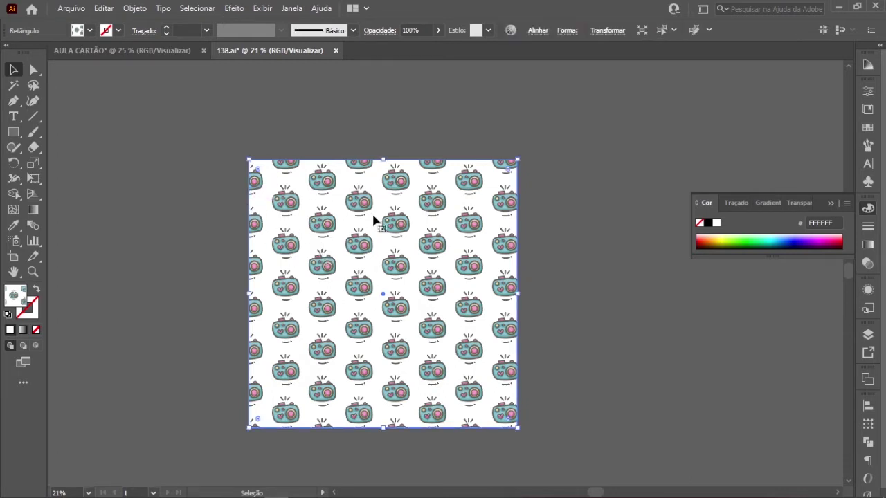
pyautogui.click(13, 134)
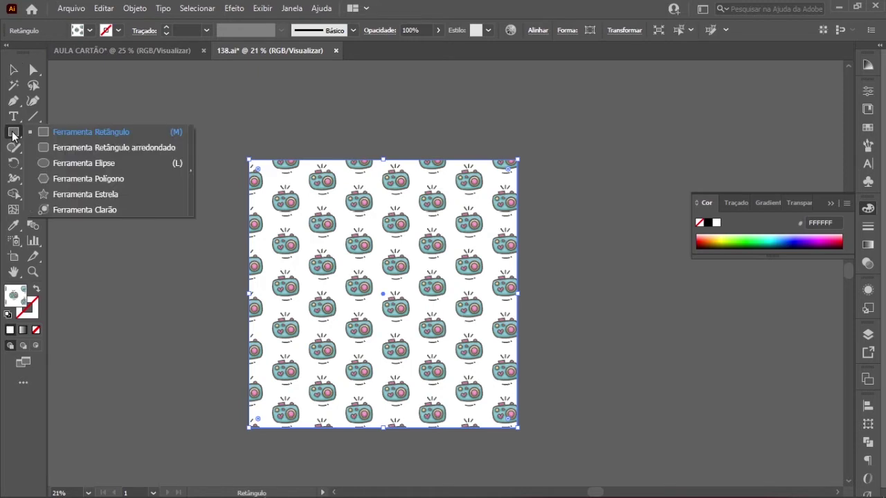
pyautogui.click(69, 197)
pyautogui.moveTo(80, 136); pyautogui.dragTo(114, 187)
pyautogui.press('v')
pyautogui.moveTo(89, 148); pyautogui.dragTo(154, 247)
pyautogui.click(148, 346)
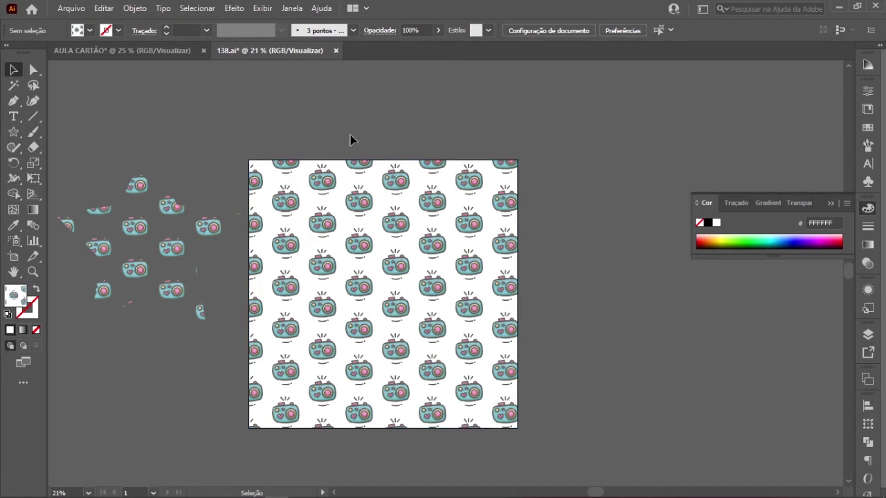
pyautogui.click(229, 214)
pyautogui.press('Delete')
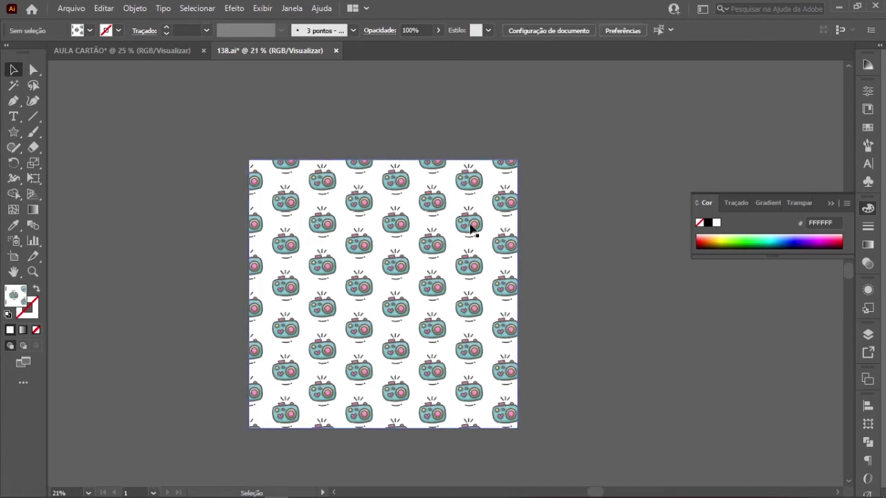
# - Examine the repeating cameras of the pattern square up close
pyautogui.click(395, 227)
pyautogui.press('z')
pyautogui.click(396, 229)
pyautogui.moveTo(395, 229); pyautogui.dragTo(474, 273)
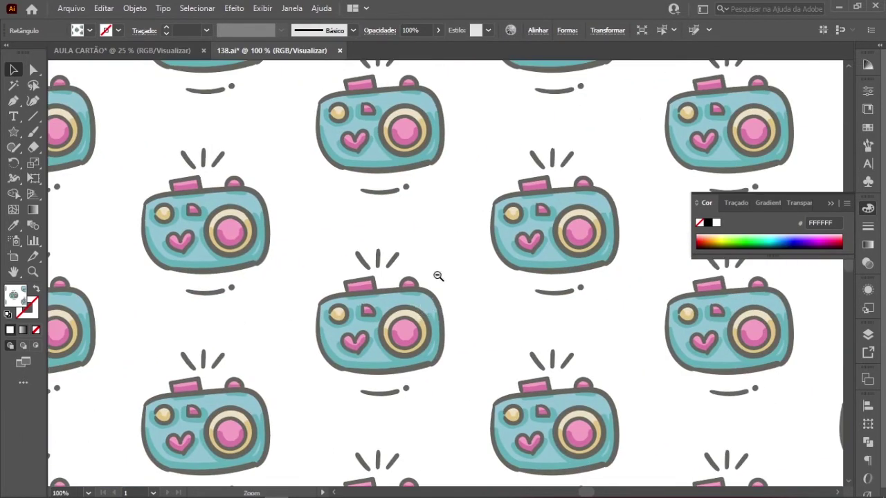
pyautogui.keyDown('alt'); pyautogui.click(445, 280); pyautogui.keyUp('alt')
pyautogui.keyDown('alt'); pyautogui.click(445, 280); pyautogui.keyUp('alt')
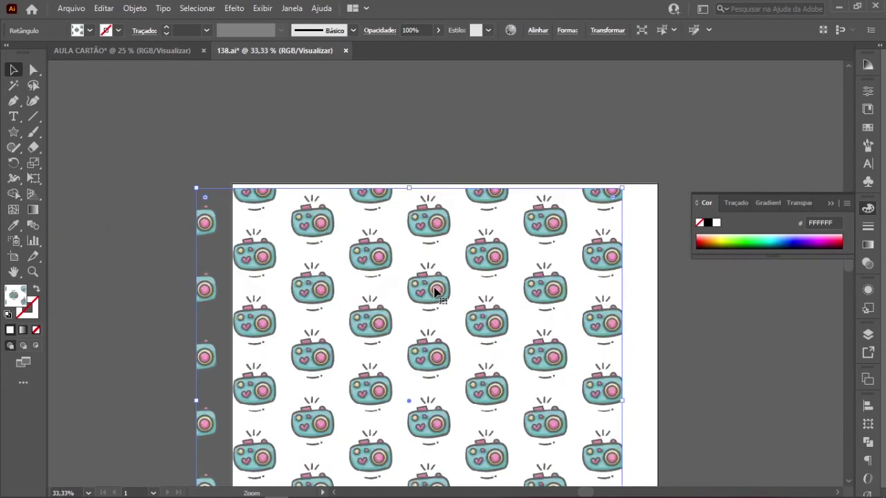
pyautogui.doubleClick(413, 103)
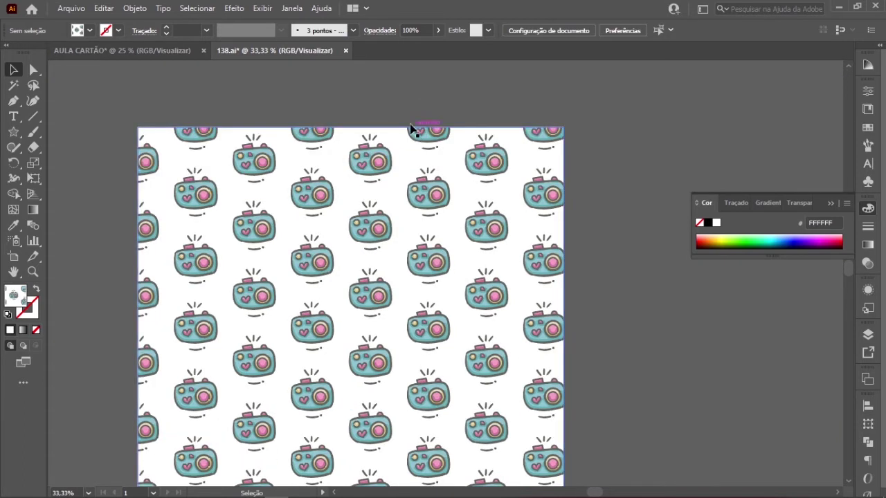
# - Shift the camera-pattern square to the right of the artboard and undo the move
pyautogui.click(380, 240)
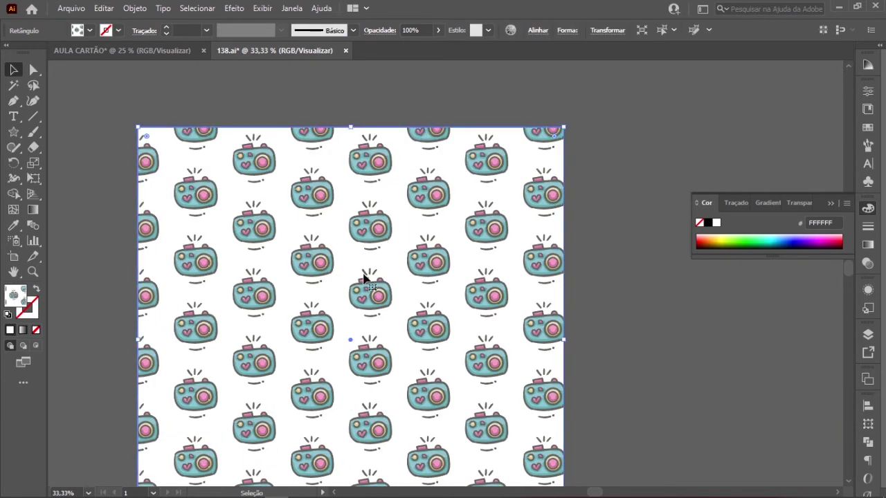
pyautogui.click(419, 95)
pyautogui.click(368, 167)
pyautogui.moveTo(524, 170); pyautogui.dragTo(550, 163)
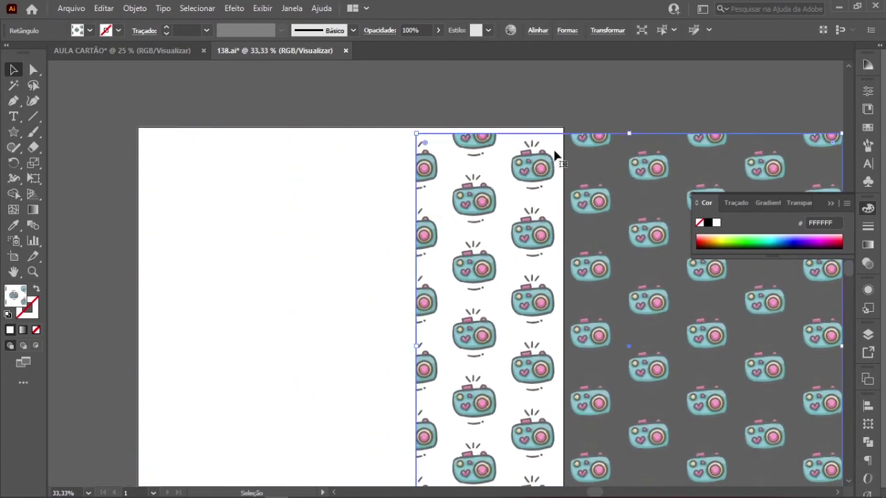
pyautogui.hotkey('ctrl', 'z')
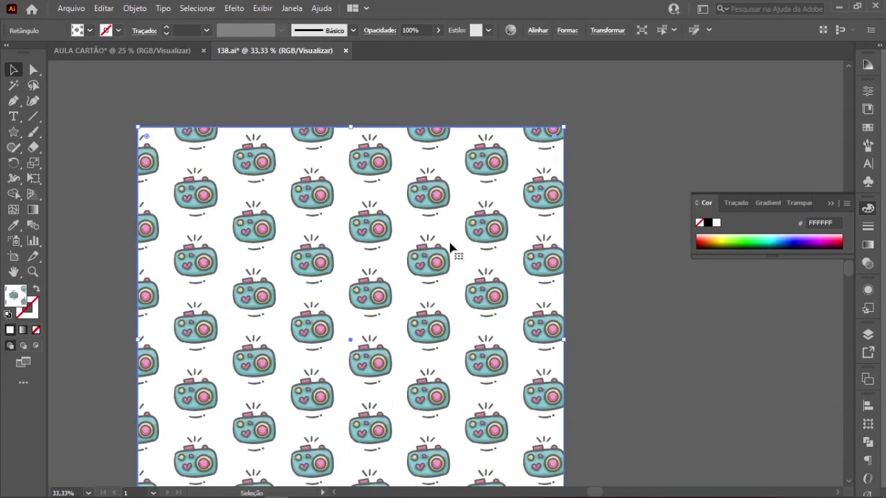
# - Open the square's camera pattern in pattern editing mode to show its hexagonal tile
pyautogui.click(135, 10)
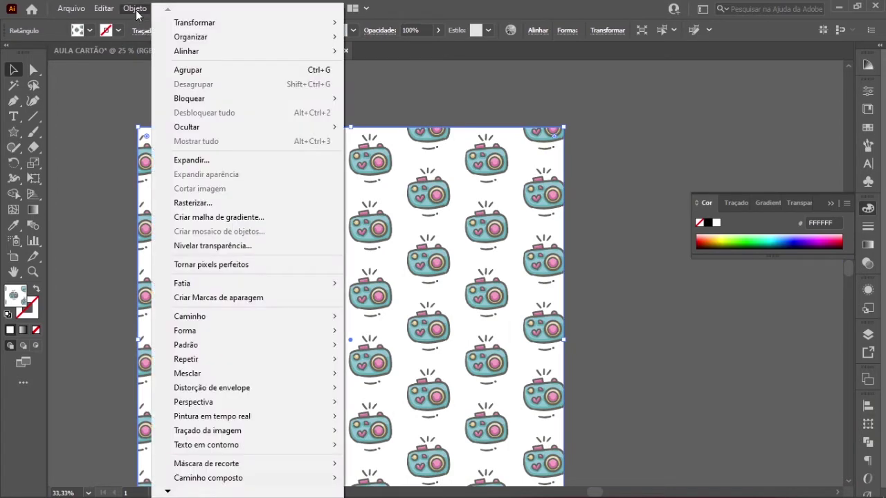
pyautogui.moveTo(242, 347)
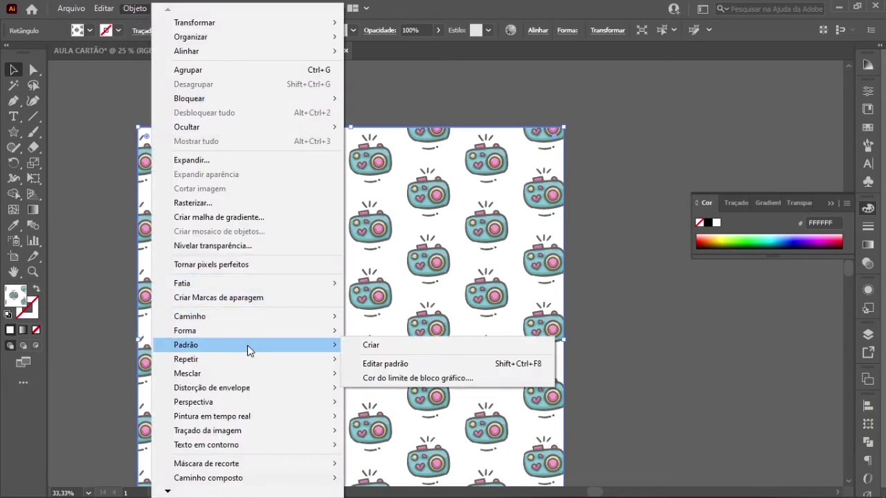
pyautogui.click(382, 367)
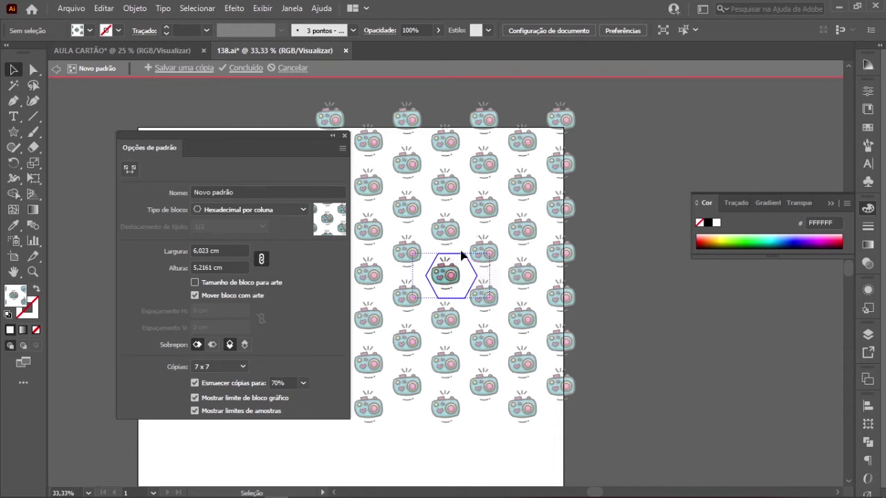
pyautogui.press('z')
pyautogui.click(426, 283)
pyautogui.click(425, 283)
pyautogui.click(446, 283)
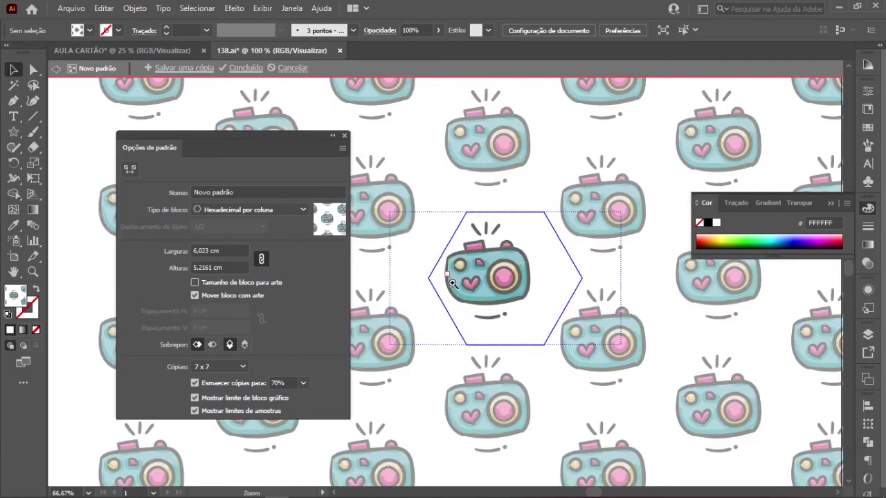
pyautogui.moveTo(474, 138); pyautogui.dragTo(512, 211)
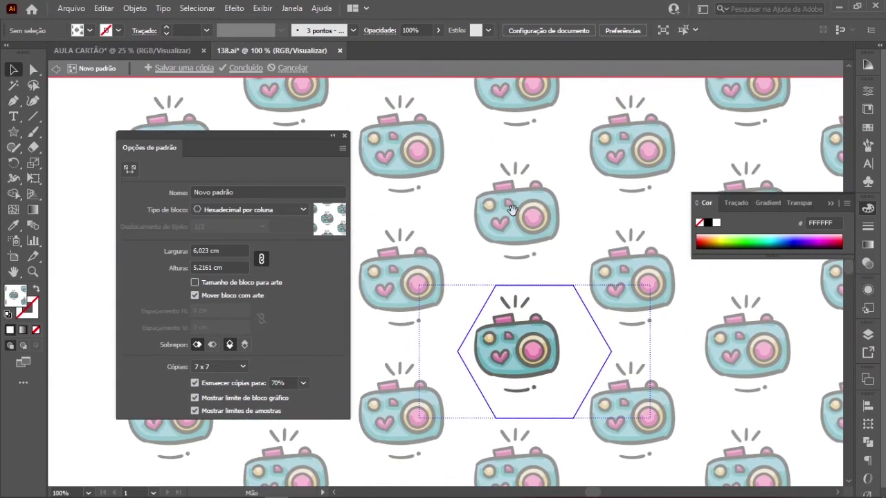
# - Move one of the small flash strokes above the tile's camera and undo the move
pyautogui.click(429, 296)
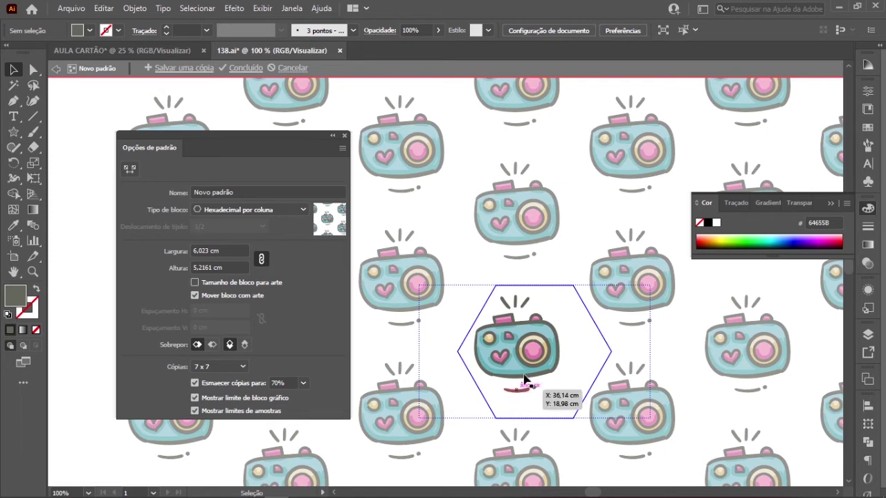
pyautogui.moveTo(534, 300); pyautogui.dragTo(569, 313)
pyautogui.hotkey('ctrl', 'z')
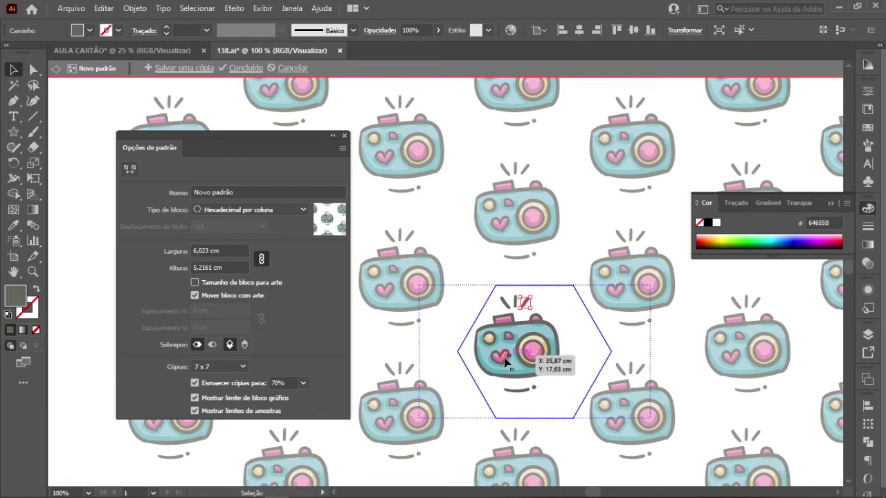
# - Move the pink heart off the tile's camera to the hexagon's right side and undo the move
pyautogui.moveTo(499, 361); pyautogui.dragTo(578, 339)
pyautogui.click(593, 257)
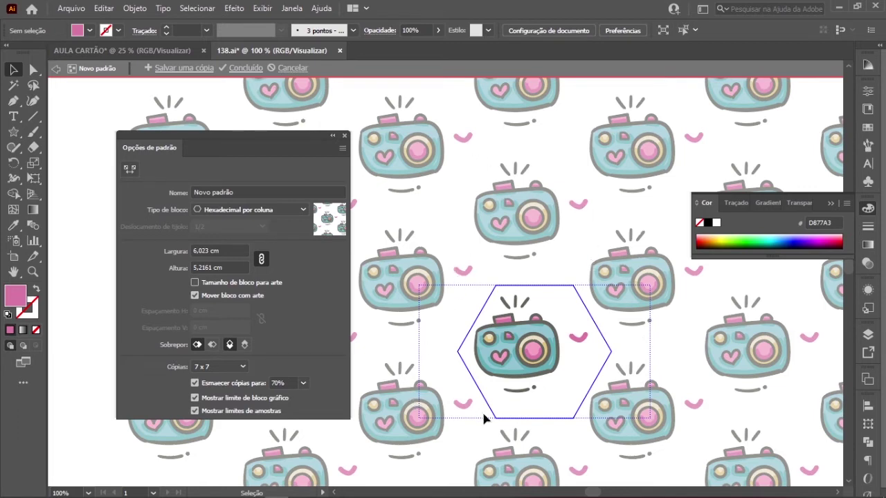
pyautogui.hotkey('ctrl', 'z')
pyautogui.hotkey('ctrl', 'z')
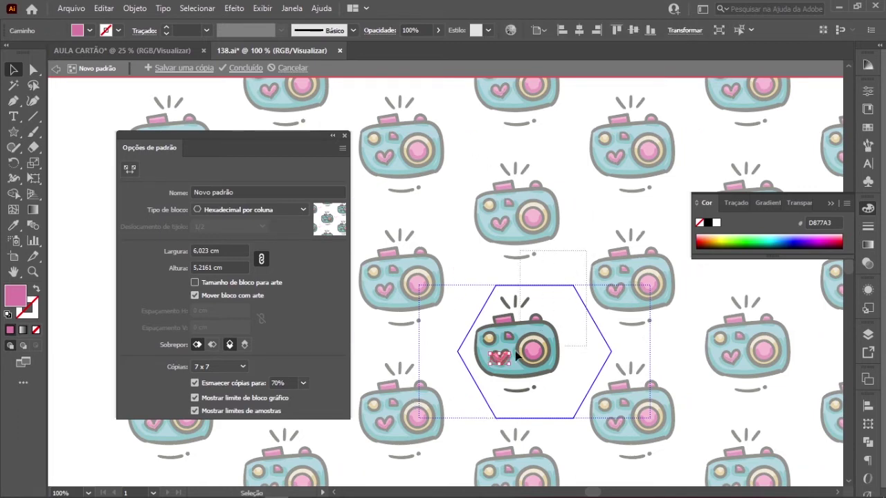
# - Select the tile's entire camera artwork, group it and cut it out of the pattern
pyautogui.hotkey('ctrl', 'a')
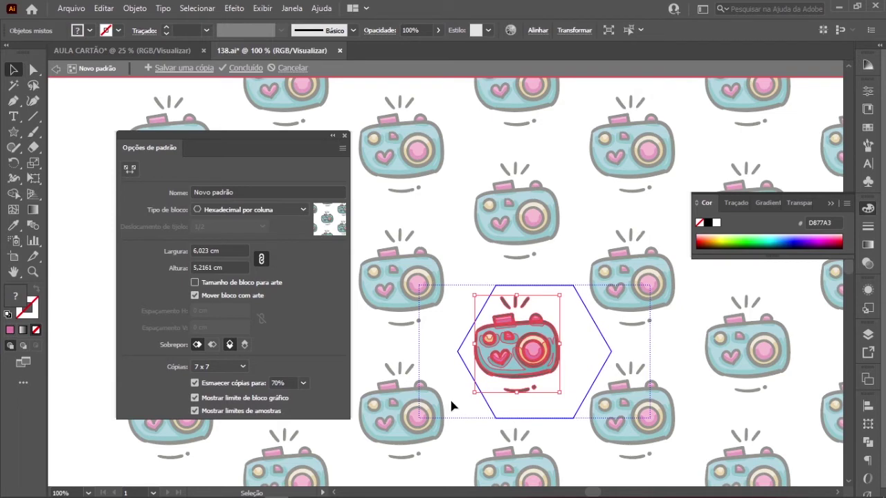
pyautogui.press('a')
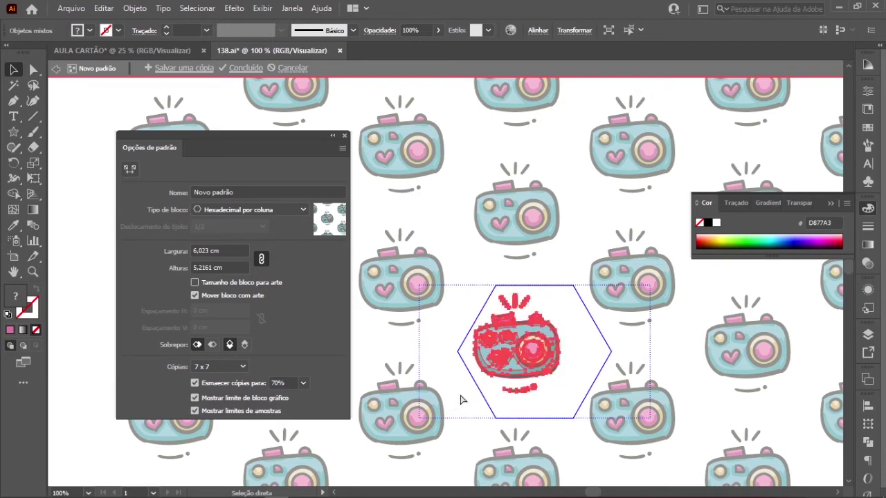
pyautogui.press('v')
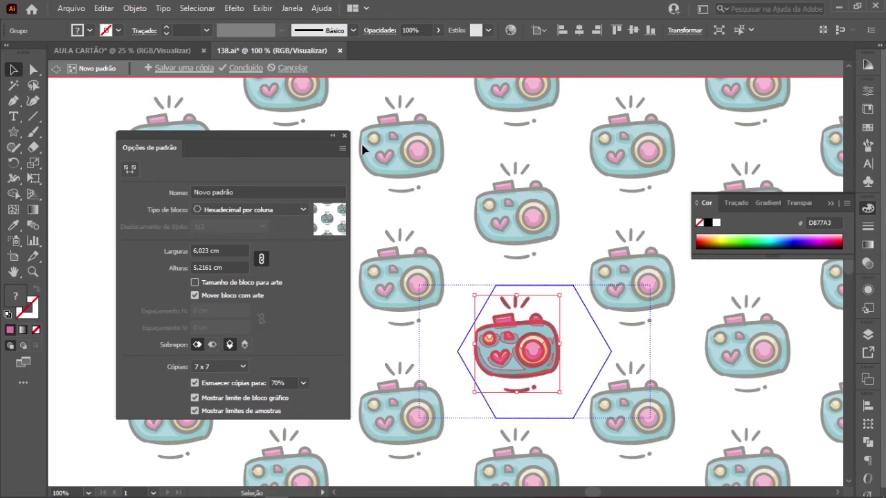
pyautogui.press('a')
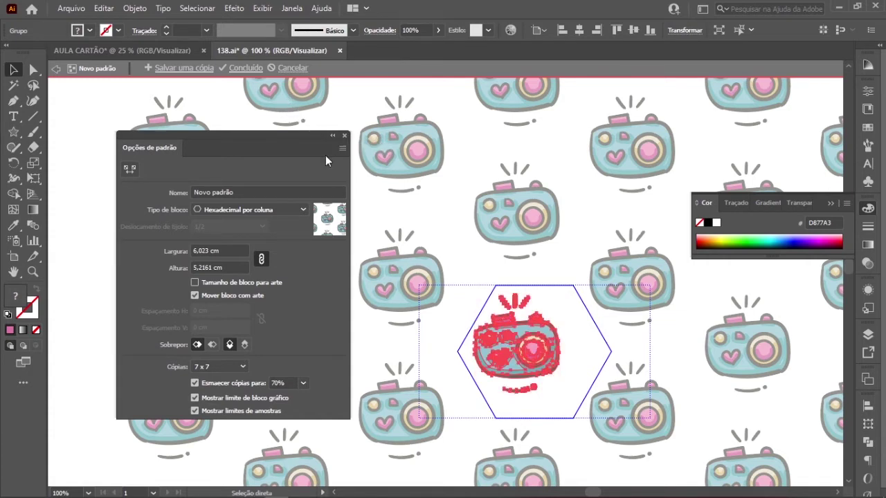
pyautogui.press('Delete')
pyautogui.press('v')
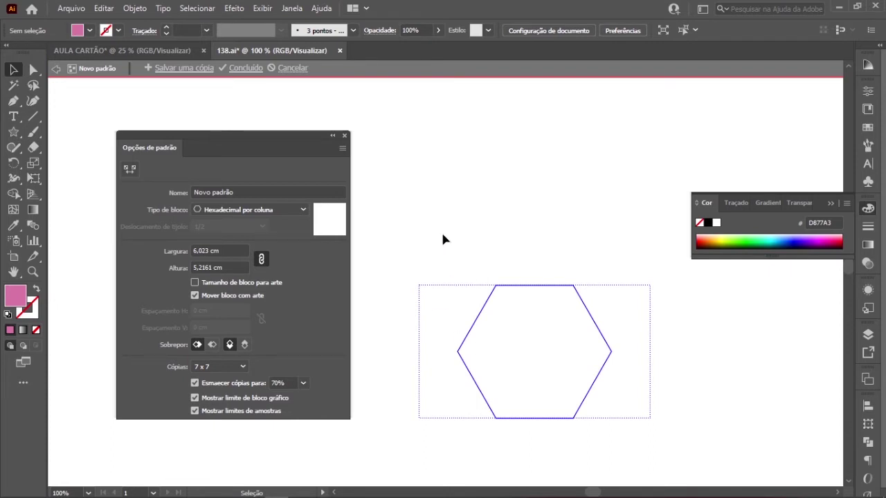
# - Paste the camera artwork into the AULA CARTÃO document
pyautogui.click(163, 50)
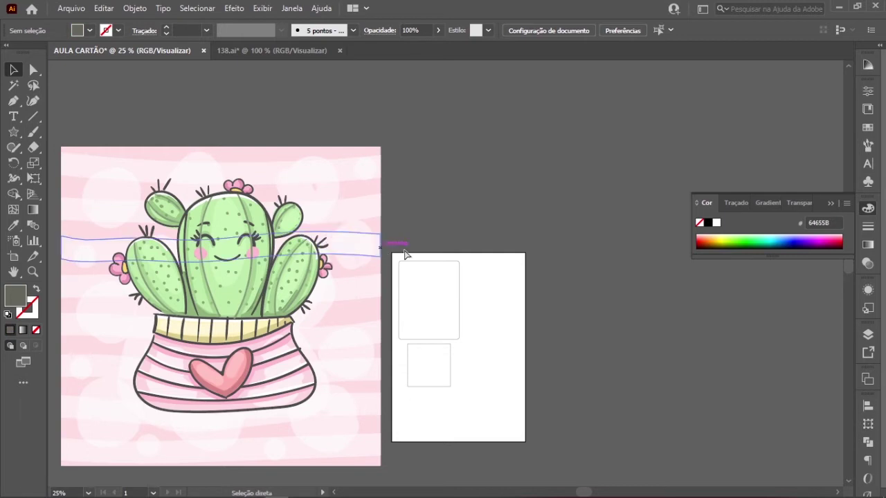
pyautogui.hotkey('ctrl', 'v')
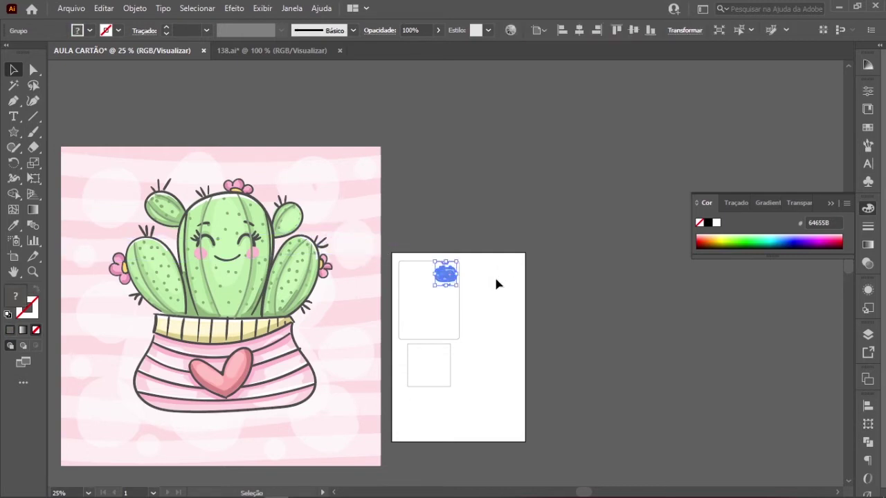
pyautogui.click(496, 280)
# - Cancel the pattern editing in 138.ai and close that document without saving its changes
pyautogui.click(290, 50)
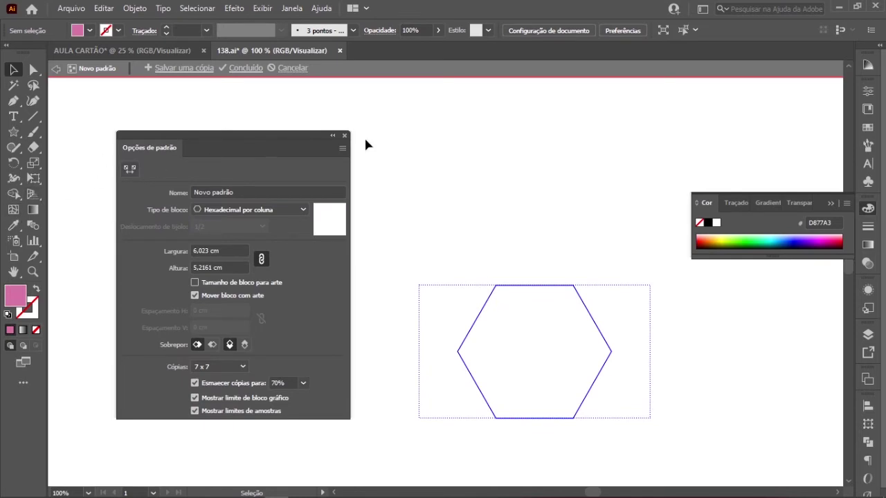
pyautogui.click(346, 136)
pyautogui.click(293, 69)
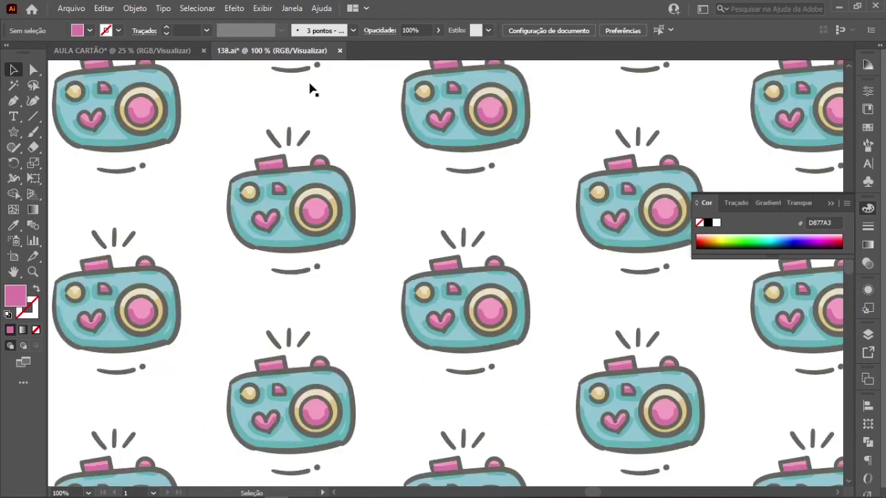
pyautogui.click(339, 50)
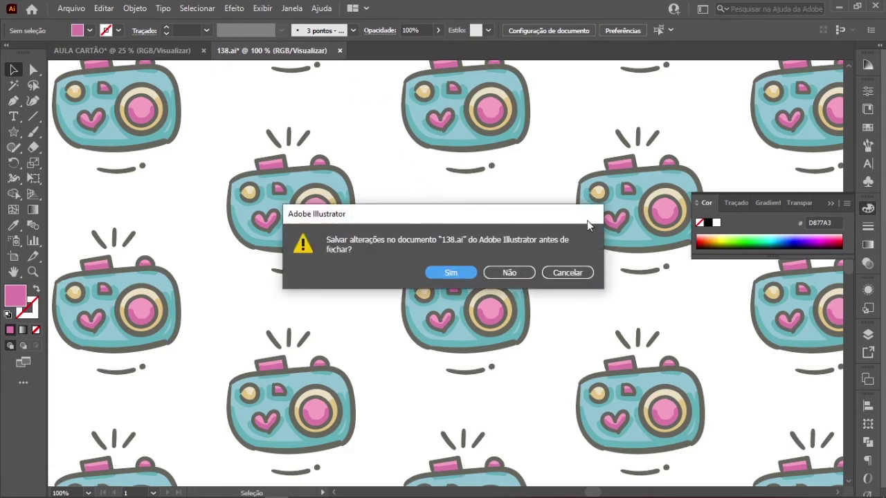
pyautogui.click(519, 271)
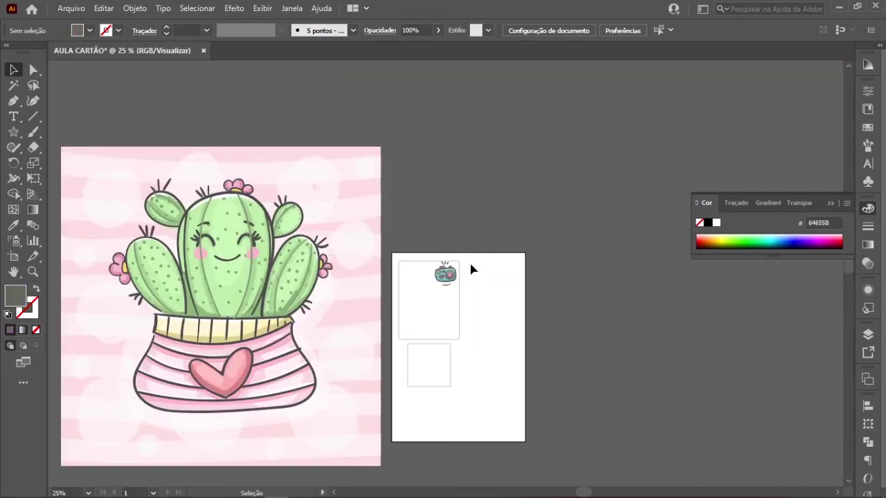
# - Move the pasted camera out of the rounded rectangle to the area just above the artboard
pyautogui.moveTo(449, 274); pyautogui.dragTo(422, 233)
pyautogui.click(467, 222)
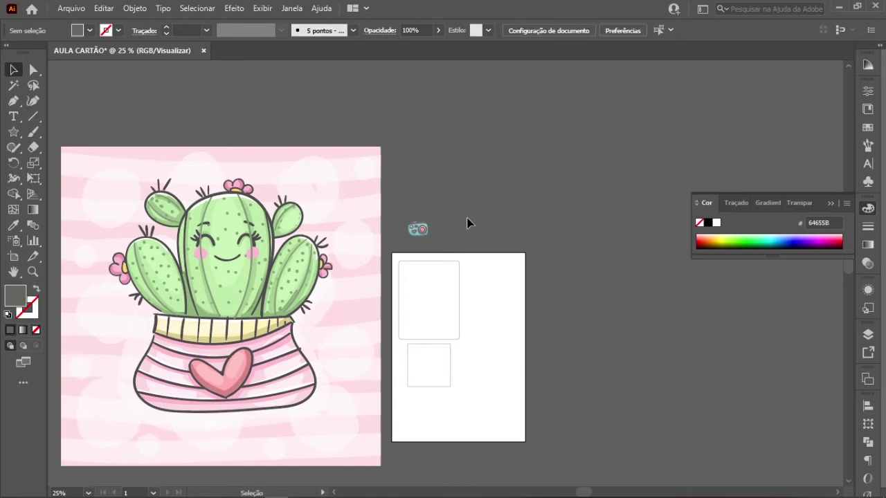
pyautogui.click(437, 243)
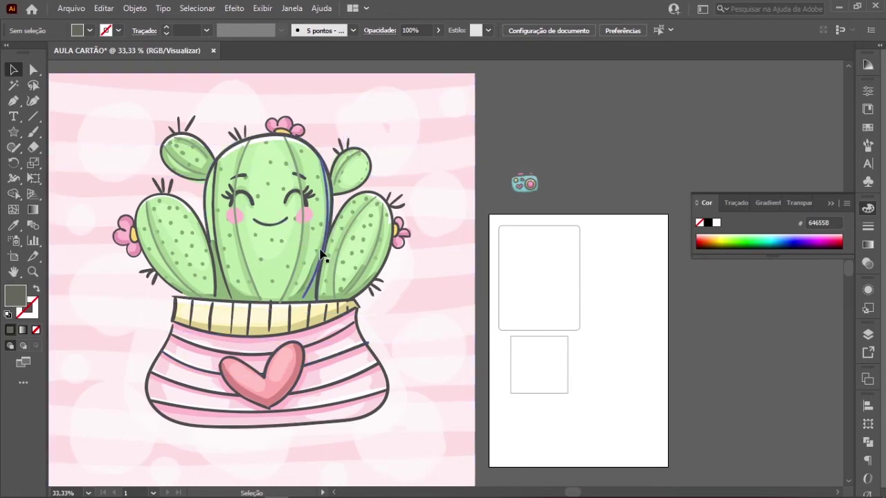
pyautogui.click(299, 241)
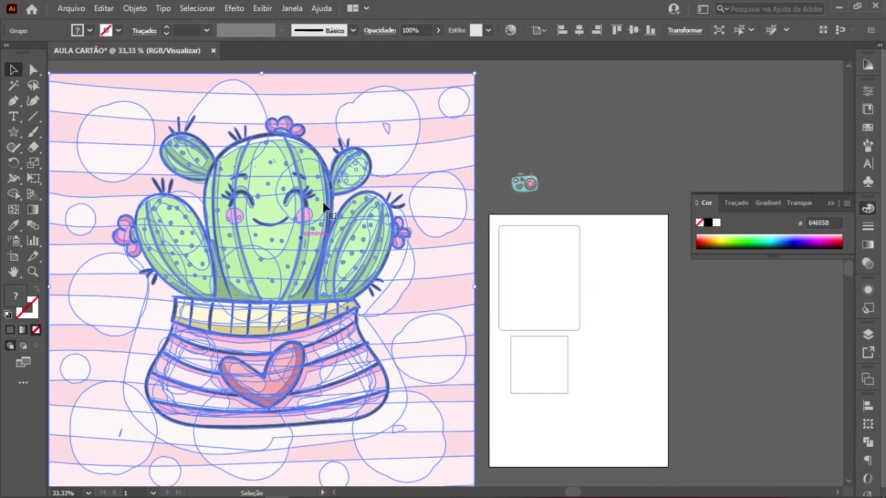
pyautogui.rightClick(276, 213)
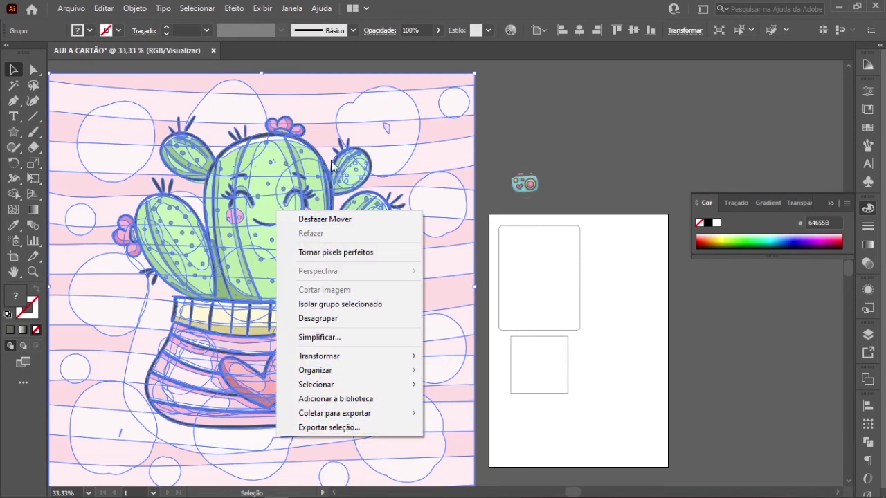
pyautogui.click(501, 103)
pyautogui.click(425, 109)
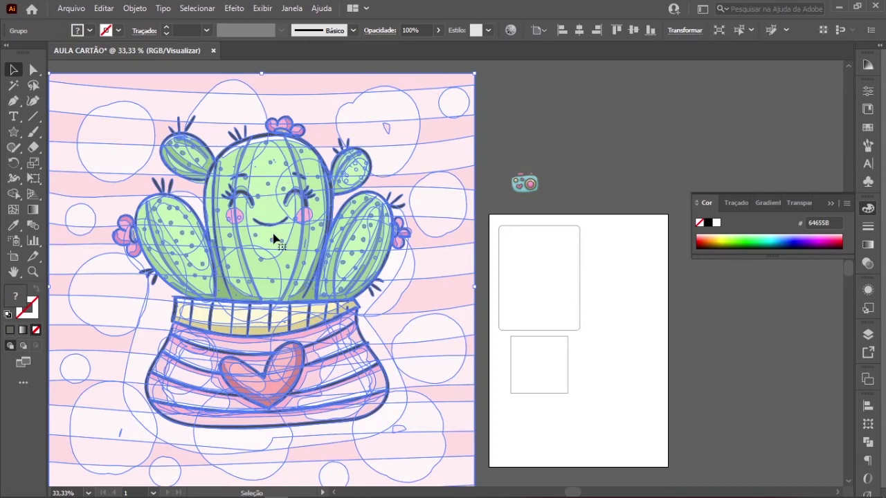
pyautogui.click(572, 125)
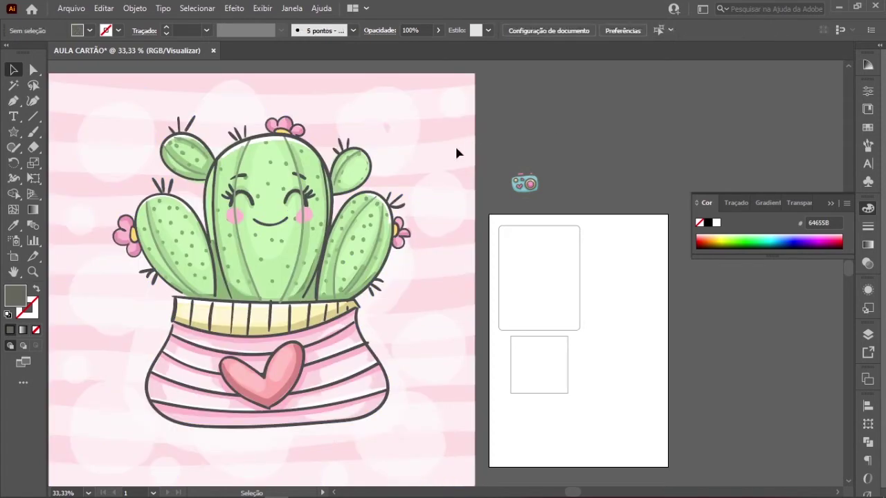
# - Shift the cactus artwork down and away from the artboard, and ungroup it
pyautogui.click(422, 138)
pyautogui.moveTo(421, 138); pyautogui.dragTo(322, 201)
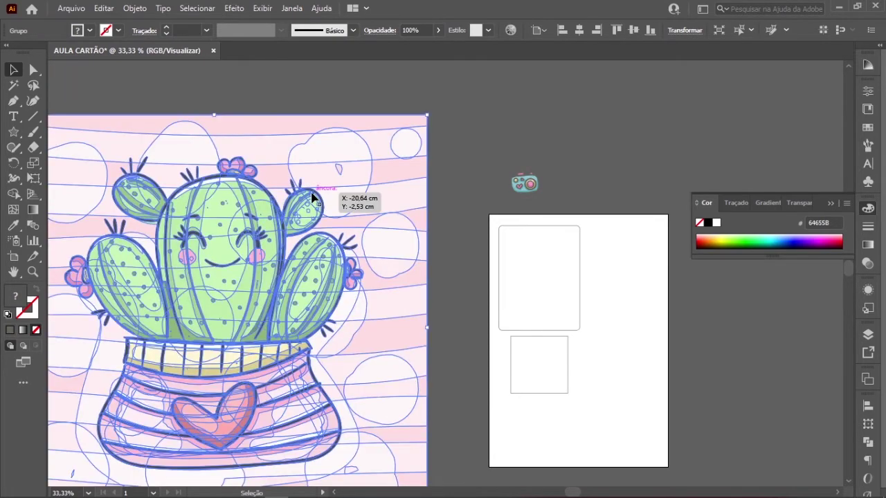
pyautogui.rightClick(312, 195)
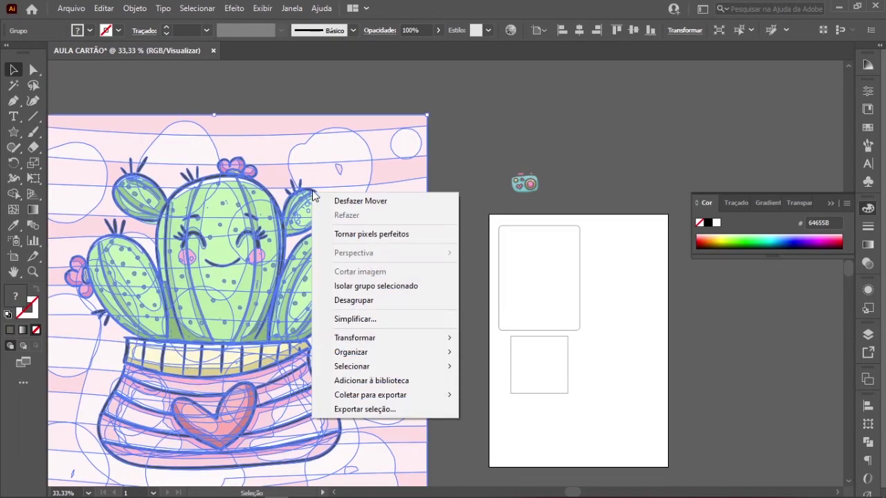
pyautogui.click(353, 301)
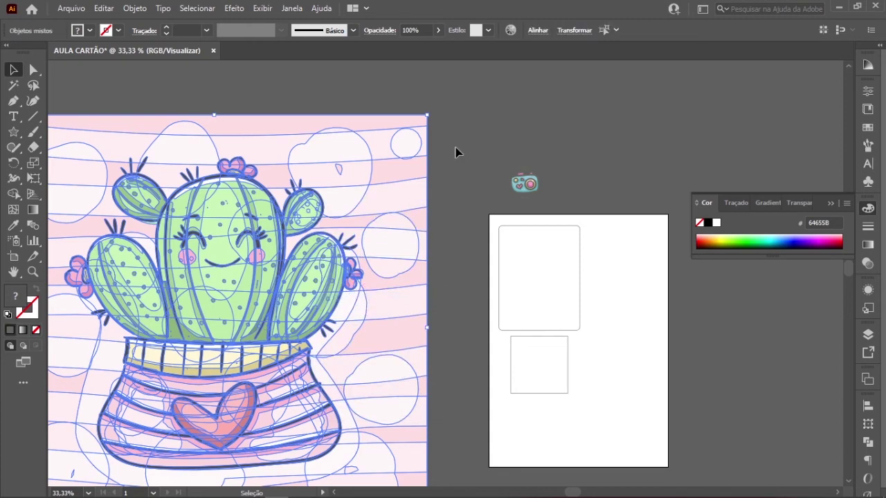
pyautogui.click(456, 153)
# - Separate the cactus from its pink background by moving it to the right of the artboard
pyautogui.moveTo(243, 243)
pyautogui.mouseDown()
pyautogui.moveTo(243, 235)
pyautogui.moveTo(647, 242)
pyautogui.moveTo(582, 294)
pyautogui.moveTo(563, 343)
pyautogui.moveTo(785, 344)
pyautogui.mouseUp()
pyautogui.click(283, 200)
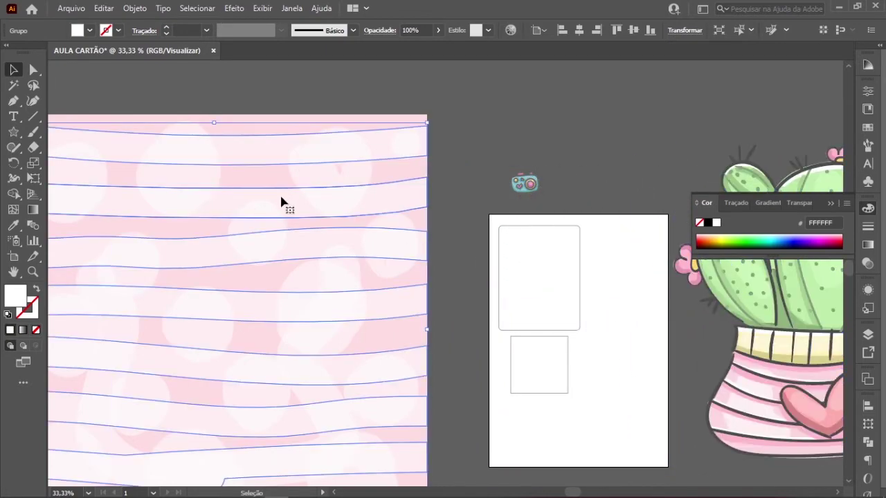
pyautogui.click(524, 182)
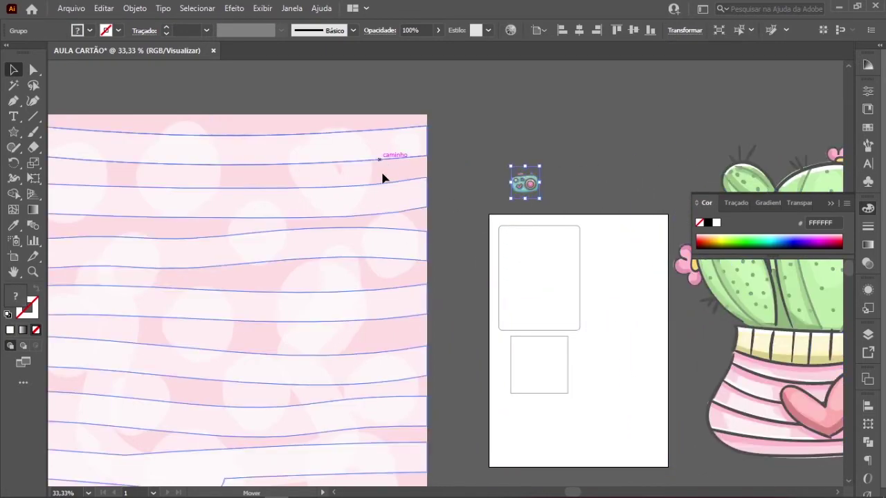
pyautogui.hotkey('ctrl', 'shift', 'a')
pyautogui.hotkey('ctrl', '-')
pyautogui.moveTo(429, 263); pyautogui.dragTo(328, 186)
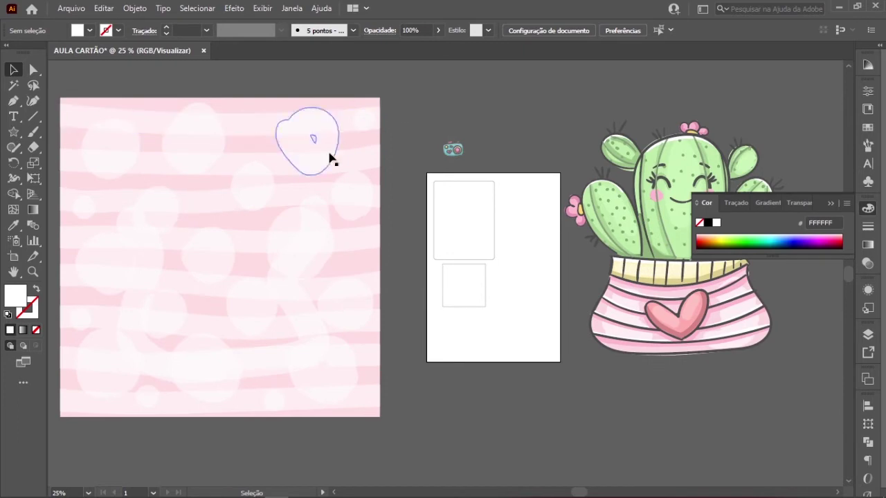
# - Try moving loose parts of the pink striped background and undo the moves
pyautogui.moveTo(344, 162); pyautogui.dragTo(346, 346)
pyautogui.click(268, 300)
pyautogui.moveTo(337, 167); pyautogui.dragTo(311, 256)
pyautogui.hotkey('ctrl', 'z')
pyautogui.hotkey('ctrl', 'z')
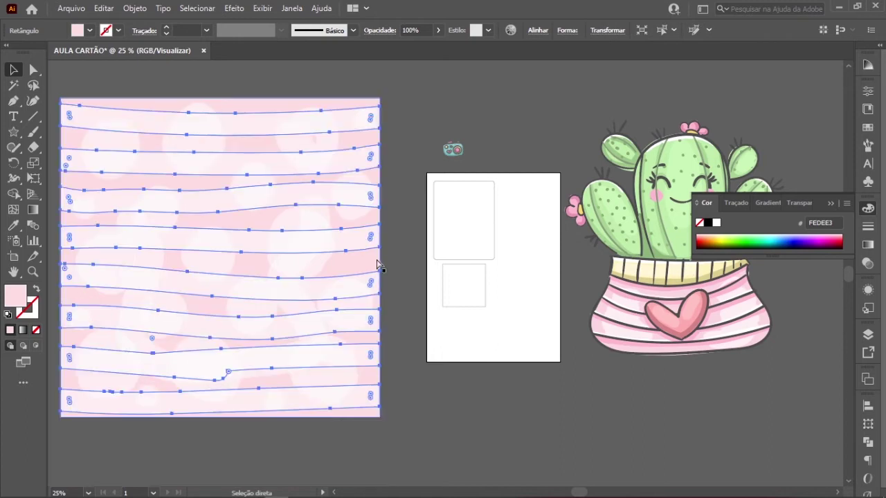
# - Select all the stripes, circles and the base rectangle of the pink background and group them
pyautogui.click(406, 135)
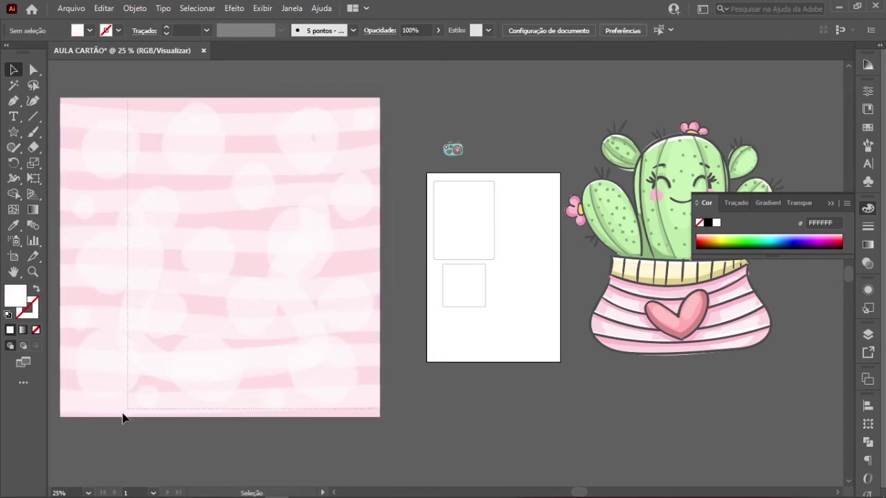
pyautogui.moveTo(61, 433); pyautogui.dragTo(59, 423)
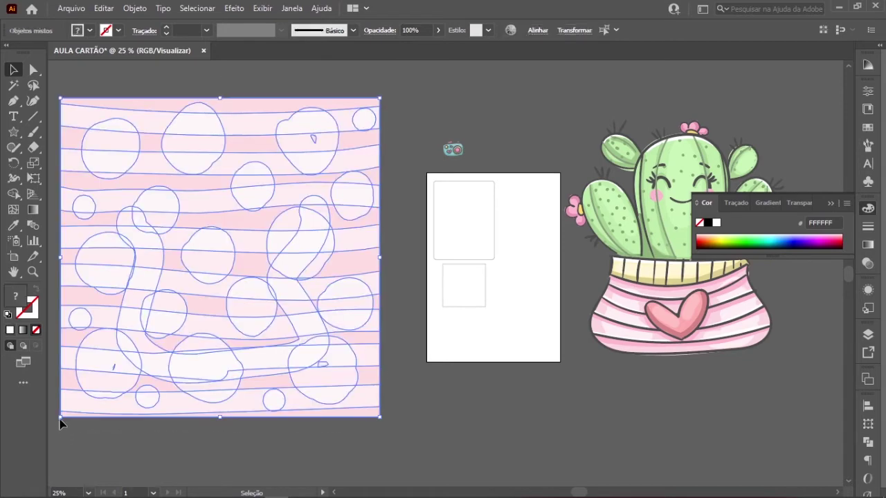
pyautogui.rightClick(237, 207)
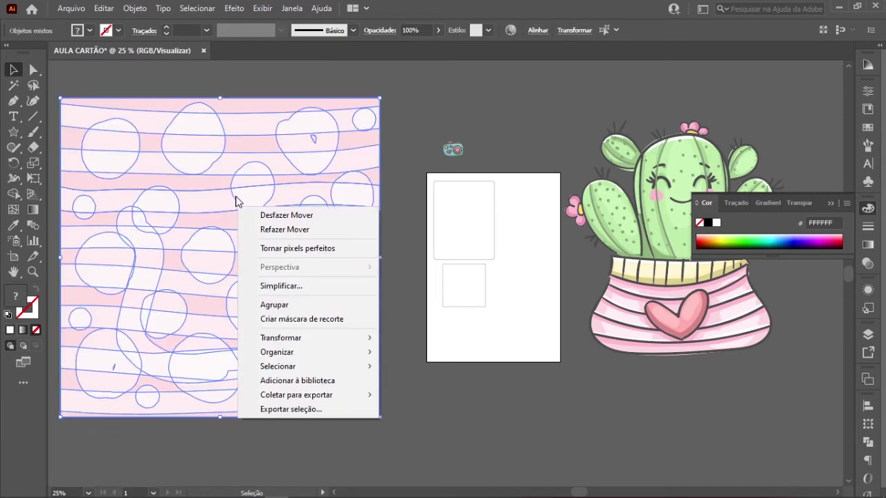
pyautogui.click(289, 306)
pyautogui.click(406, 242)
# - Reposition the grouped pink background, the small camera and the cactus around the artboard
pyautogui.moveTo(356, 201); pyautogui.dragTo(372, 196)
pyautogui.hscroll(3, 415, 201)
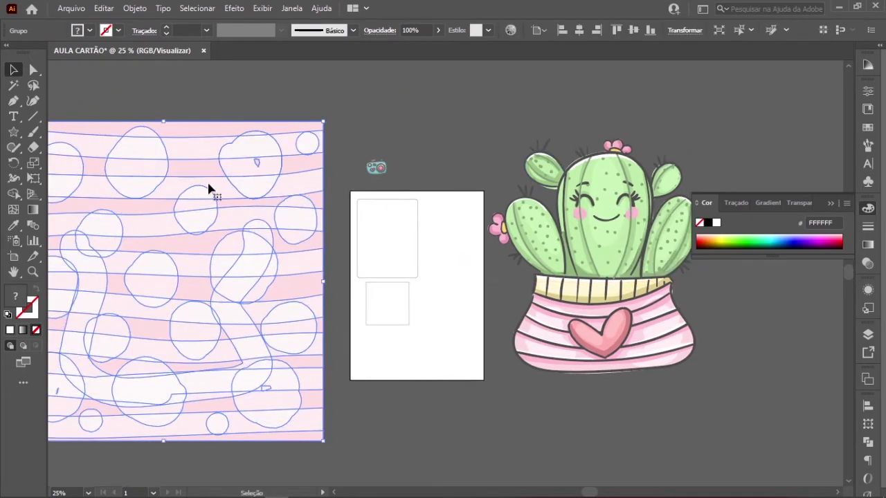
pyautogui.moveTo(588, 218)
pyautogui.mouseDown()
pyautogui.moveTo(574, 237)
pyautogui.moveTo(502, 214)
pyautogui.moveTo(587, 217)
pyautogui.mouseUp()
pyautogui.moveTo(376, 168); pyautogui.dragTo(366, 163)
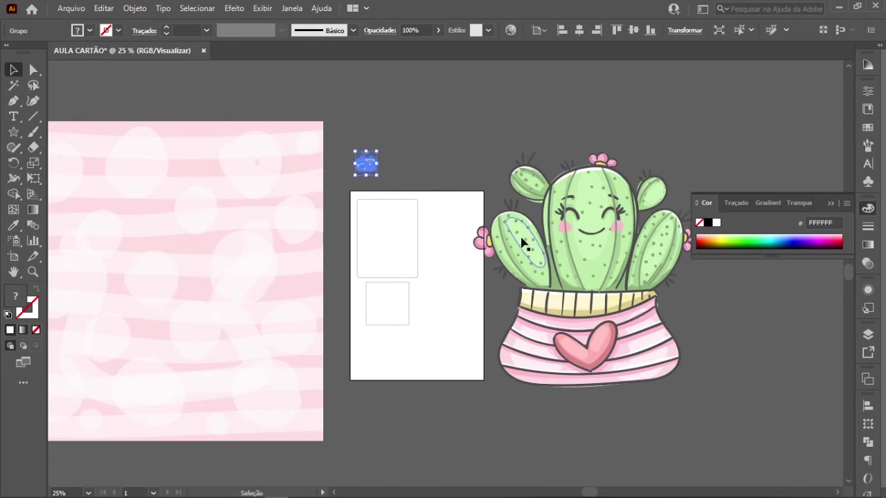
pyautogui.moveTo(261, 243); pyautogui.dragTo(316, 225)
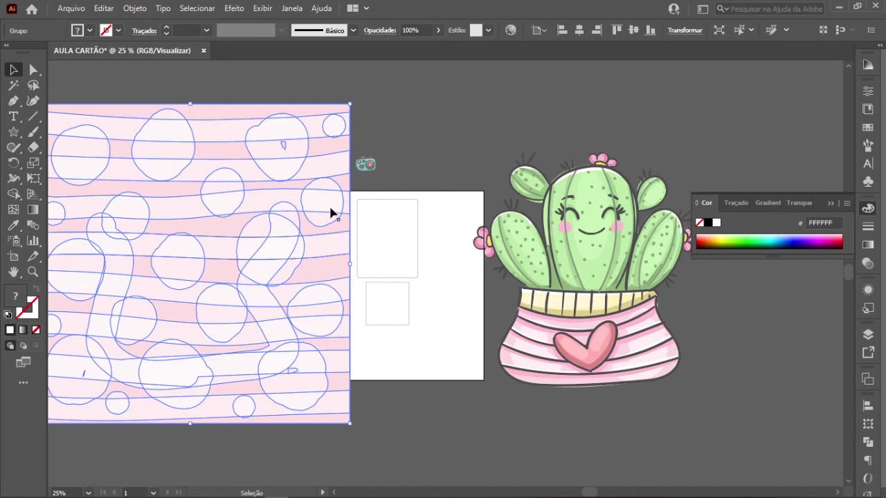
pyautogui.moveTo(279, 153); pyautogui.dragTo(281, 154)
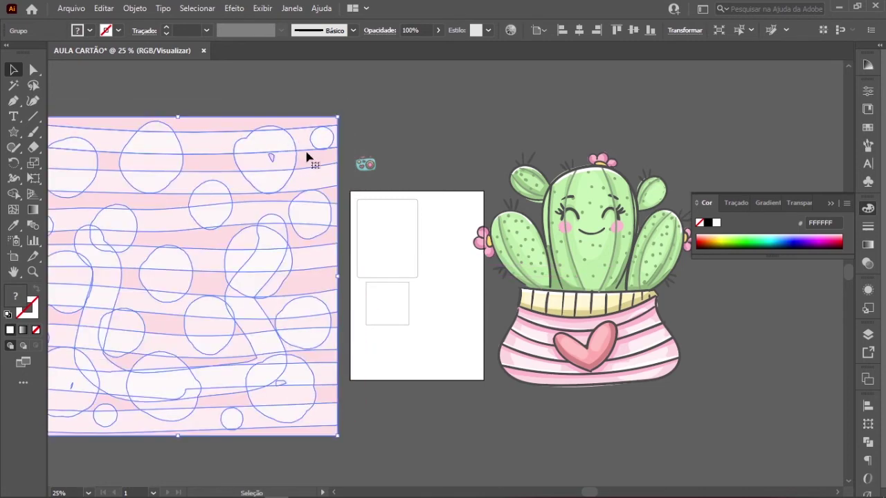
pyautogui.click(379, 110)
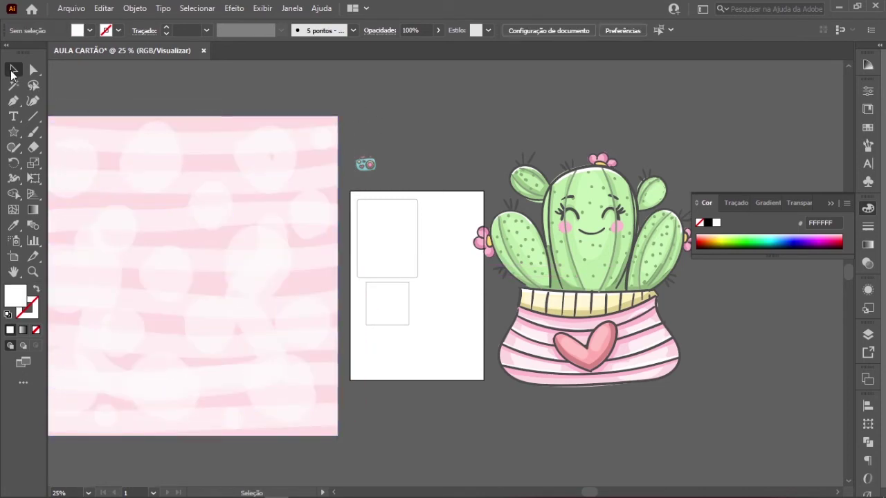
pyautogui.click(174, 160)
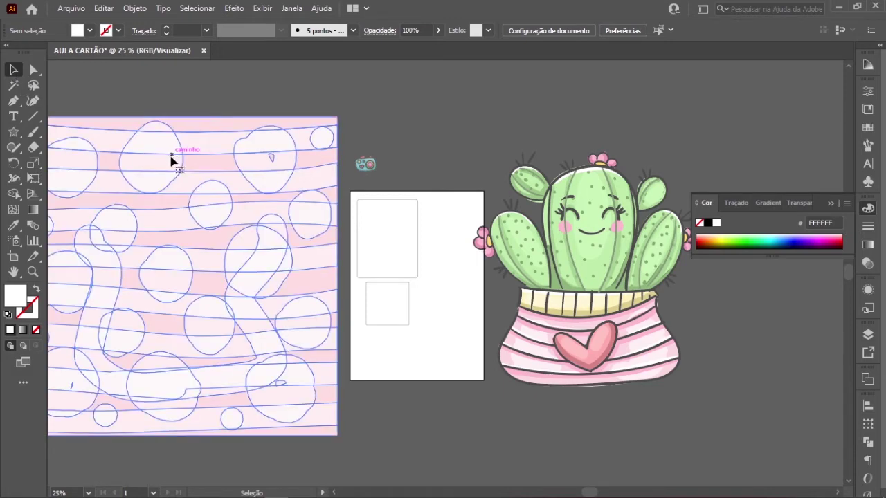
# - Try resizing the grouped pink background from its corner without keeping proportions, and undo the distortion
pyautogui.hotkey('ctrl', '+')
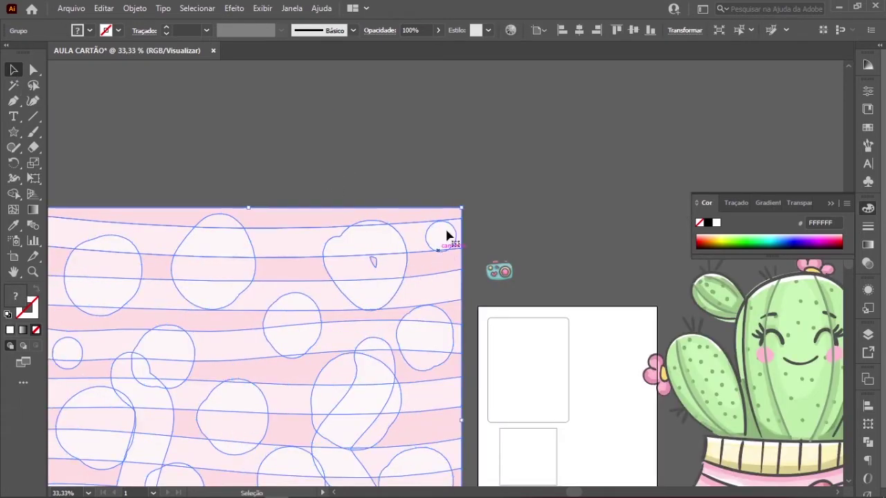
pyautogui.scroll(-1, 142, 198)
pyautogui.hscroll(-2, 143, 198)
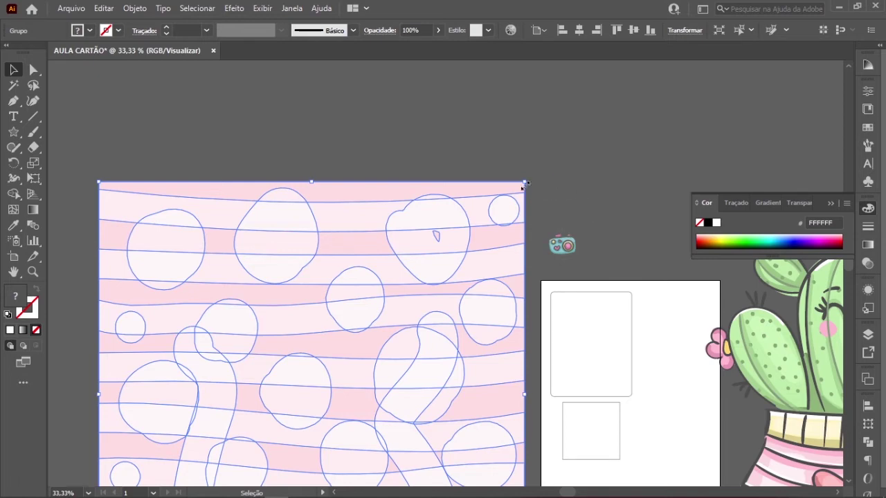
pyautogui.hotkey('ctrl', '+')
pyautogui.hotkey('ctrl', '+')
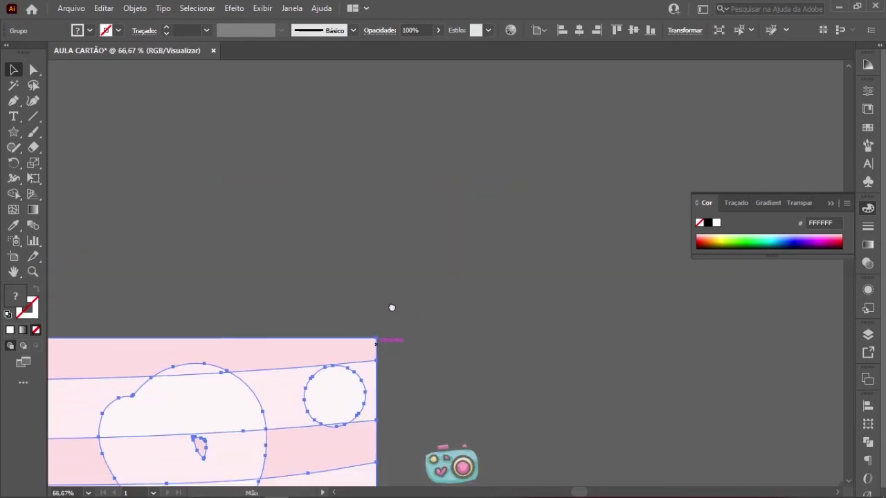
pyautogui.hotkey('ctrl', '-')
pyautogui.hotkey('ctrl', '-')
pyautogui.hotkey('ctrl', '-')
pyautogui.moveTo(508, 212); pyautogui.dragTo(400, 180)
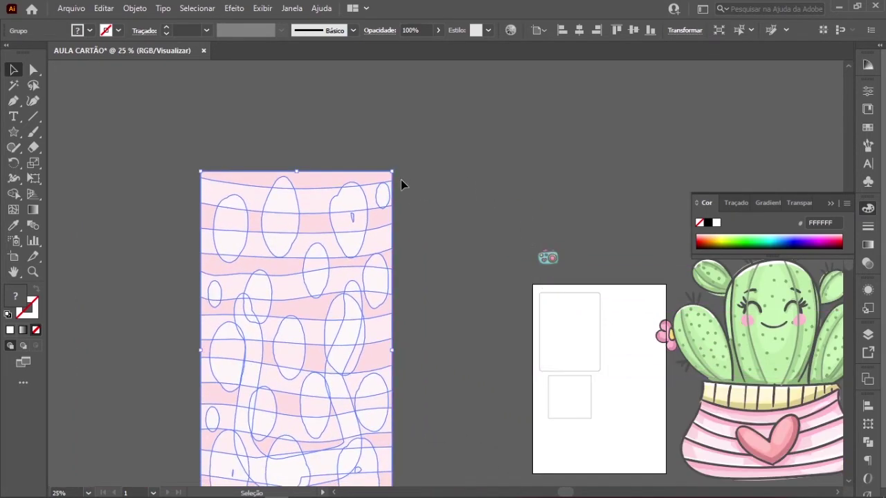
pyautogui.click(440, 221)
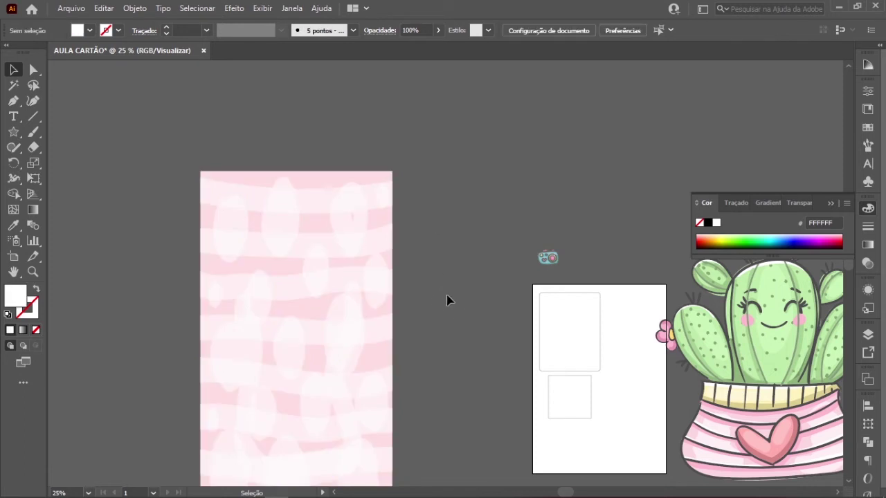
pyautogui.press('a')
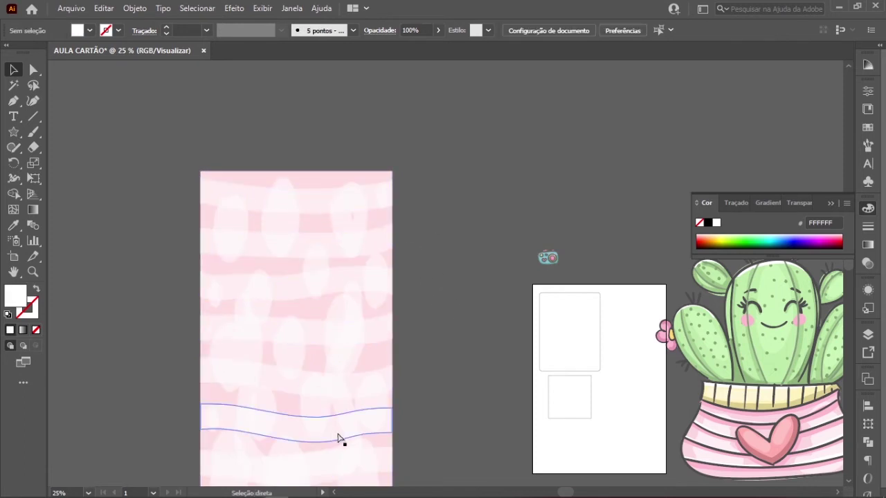
pyautogui.hotkey('ctrl', 'z')
pyautogui.press('v')
pyautogui.click(557, 190)
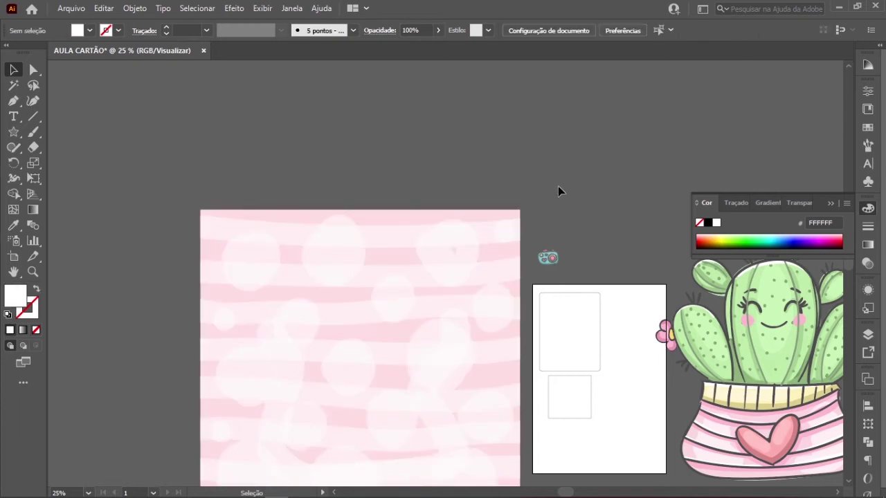
# - Scale the grouped pink background down proportionally to less than half its size, keeping it beside the artboard
pyautogui.click(461, 286)
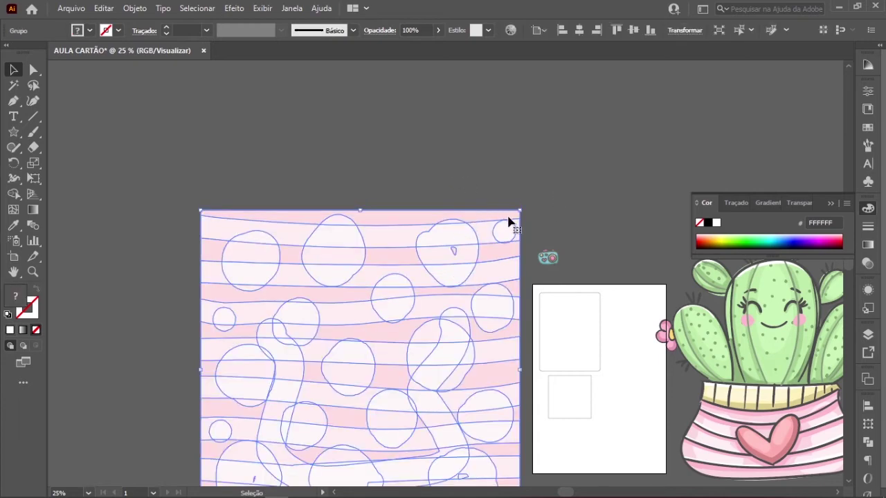
pyautogui.moveTo(519, 209); pyautogui.dragTo(520, 206)
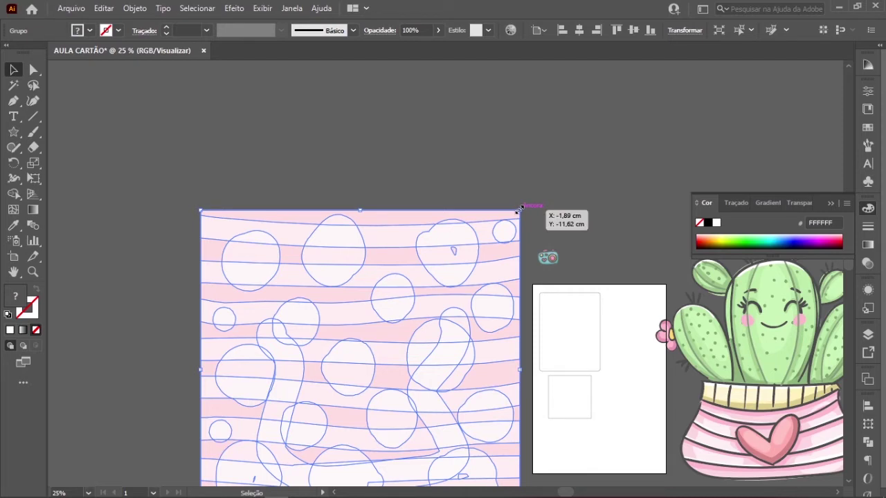
pyautogui.moveTo(521, 207); pyautogui.dragTo(518, 208)
pyautogui.moveTo(502, 228); pyautogui.dragTo(482, 318)
pyautogui.click(483, 318)
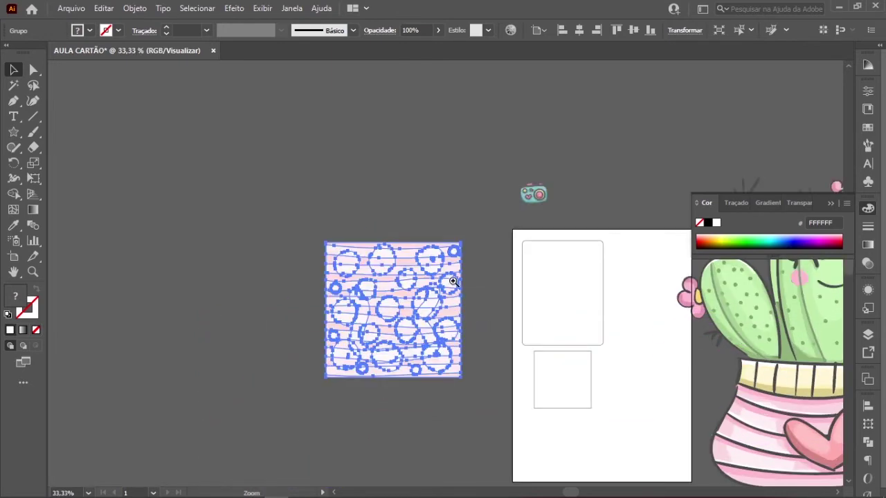
pyautogui.click(458, 279)
pyautogui.moveTo(466, 283); pyautogui.dragTo(340, 246)
pyautogui.click(365, 165)
pyautogui.click(312, 237)
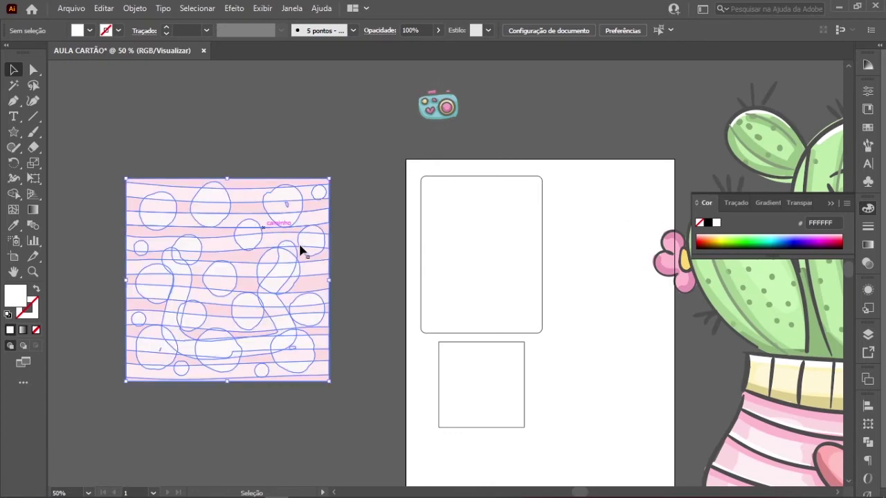
# - Fine-tune the pink background's size proportionally until it is slightly taller than the rounded rectangle on the artboard
pyautogui.moveTo(330, 178); pyautogui.dragTo(363, 163)
pyautogui.click(359, 244)
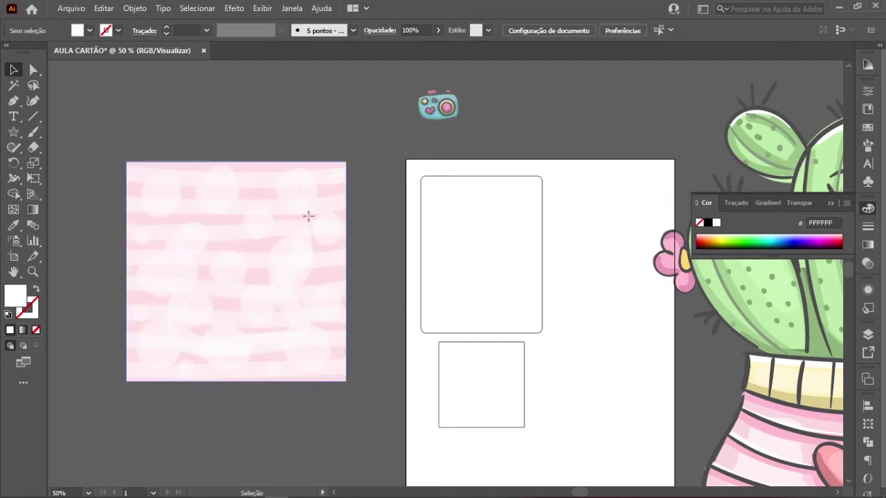
pyautogui.click(345, 168)
pyautogui.moveTo(345, 169); pyautogui.dragTo(326, 184)
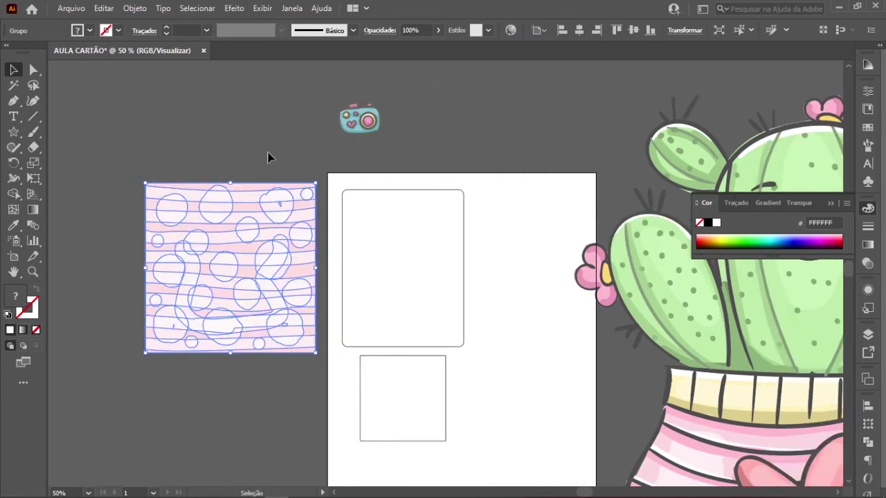
pyautogui.click(268, 157)
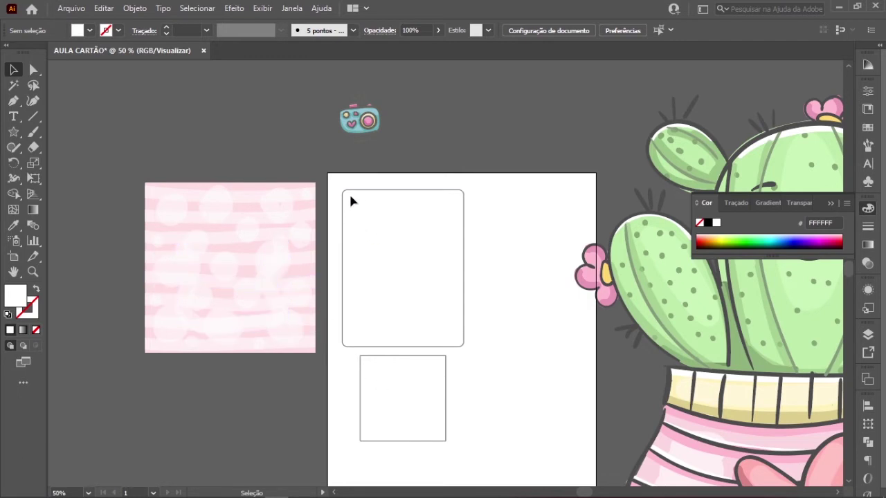
# - Try duplicating the pink background onto the artboard and undo the copy
pyautogui.click(237, 203)
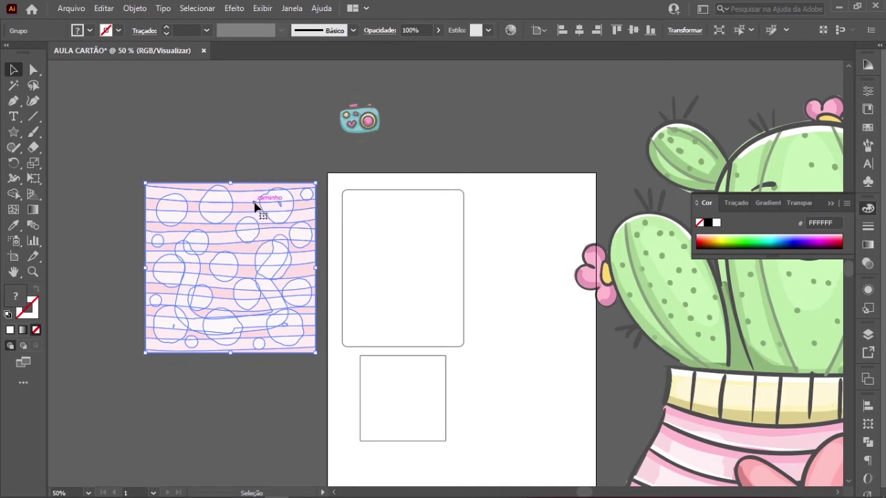
pyautogui.press('ctrl')
pyautogui.moveTo(257, 207); pyautogui.dragTo(470, 211)
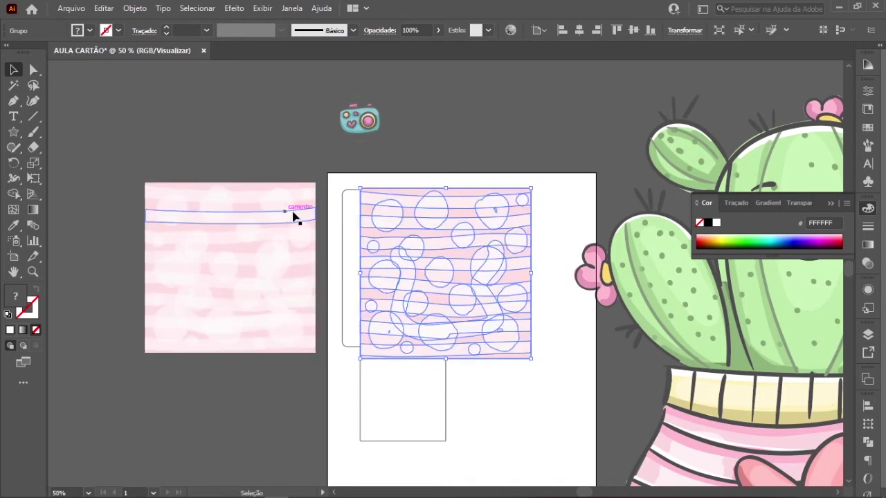
pyautogui.click(447, 143)
pyautogui.hotkey('ctrl', 'z')
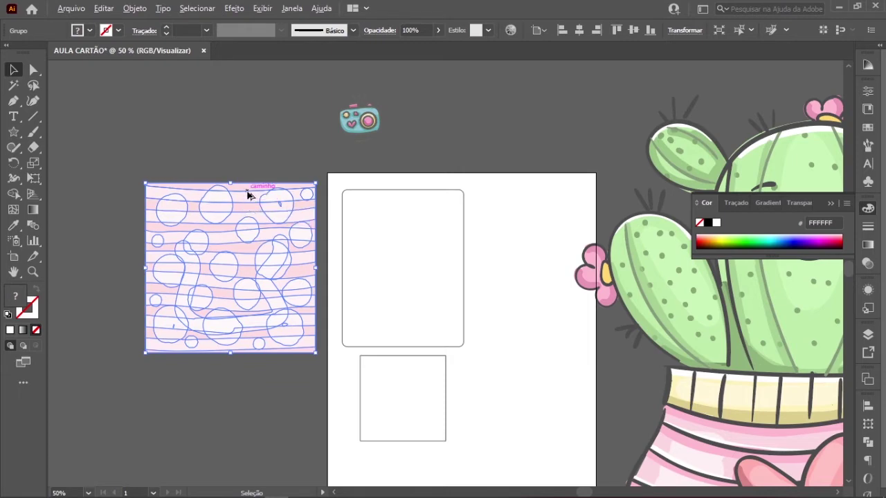
# - Duplicate the pink background, placing one copy over the rounded rectangle and keeping the spare beside the artboard
pyautogui.moveTo(249, 192); pyautogui.dragTo(254, 367)
pyautogui.click(239, 179)
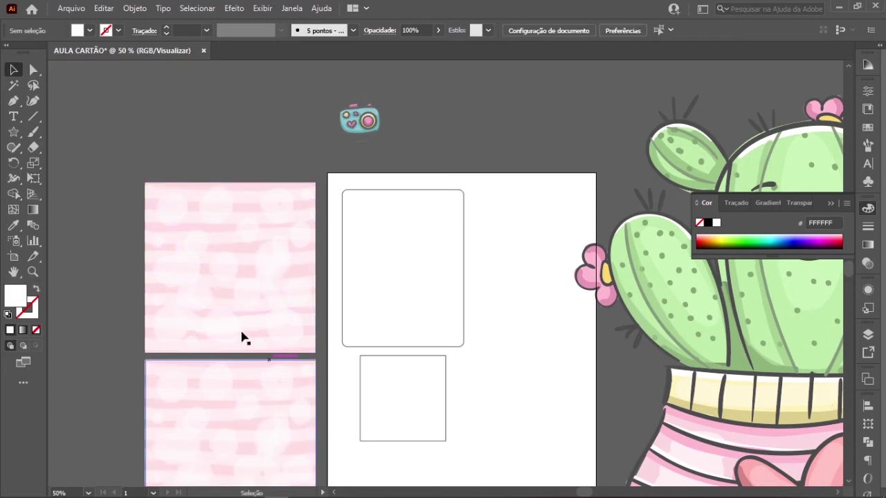
pyautogui.moveTo(324, 219)
pyautogui.mouseDown()
pyautogui.moveTo(205, 187)
pyautogui.moveTo(316, 189)
pyautogui.moveTo(317, 197)
pyautogui.moveTo(233, 199)
pyautogui.moveTo(162, 192)
pyautogui.moveTo(330, 201)
pyautogui.moveTo(321, 202)
pyautogui.mouseUp()
pyautogui.click(407, 173)
pyautogui.scroll(-3, 310, 194)
pyautogui.hscroll(-3, 311, 194)
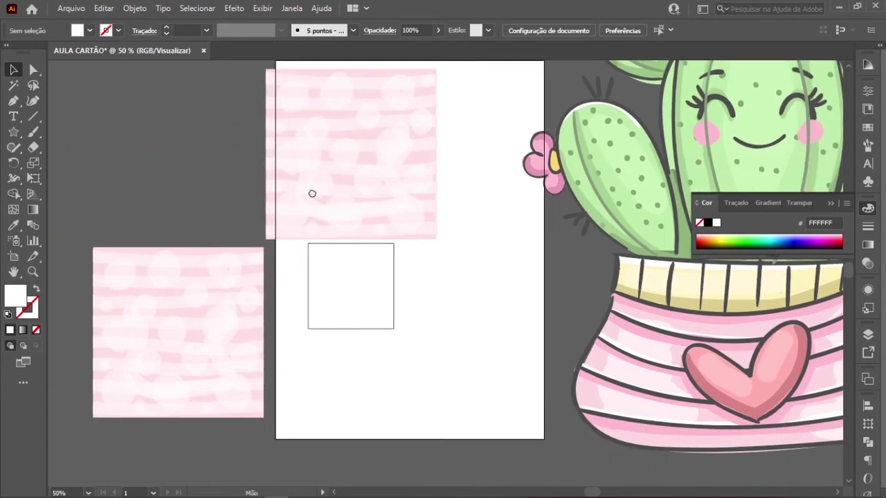
pyautogui.moveTo(270, 332)
pyautogui.mouseDown()
pyautogui.moveTo(225, 255)
pyautogui.moveTo(271, 330)
pyautogui.mouseUp()
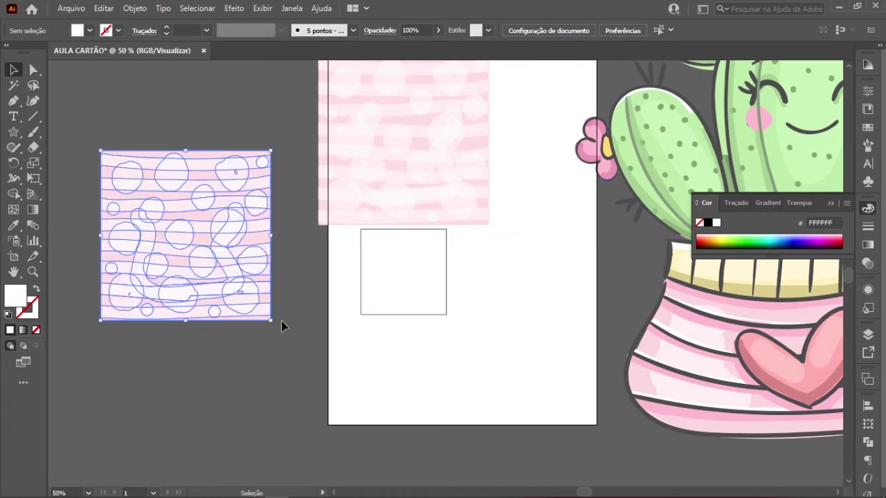
pyautogui.click(319, 339)
# - Scale the cactus down proportionally to fit the card and move it onto the pink background on the artboard
pyautogui.scroll(5, 326, 298)
pyautogui.hscroll(3, 326, 298)
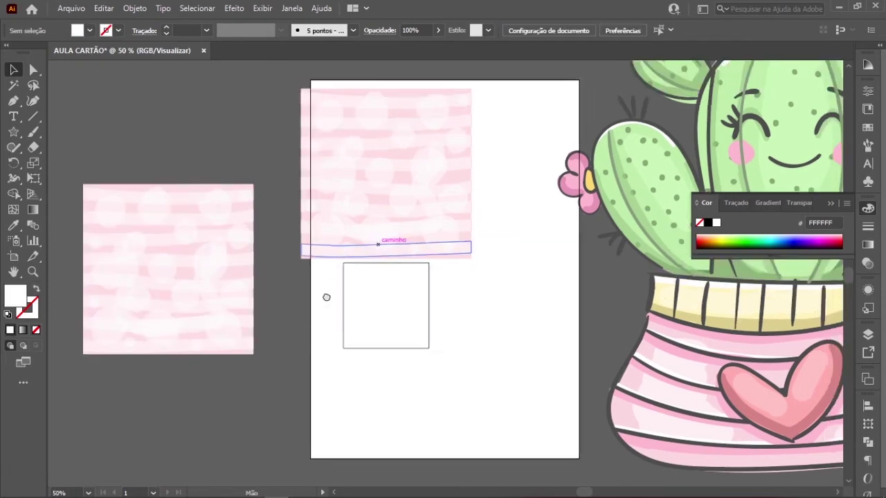
pyautogui.hscroll(6, 463, 269)
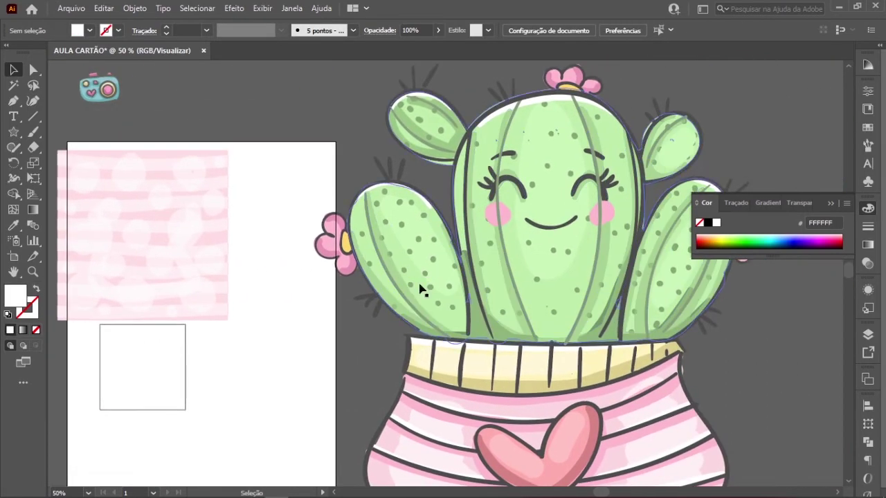
pyautogui.click(467, 246)
pyautogui.scroll(-1, 426, 274)
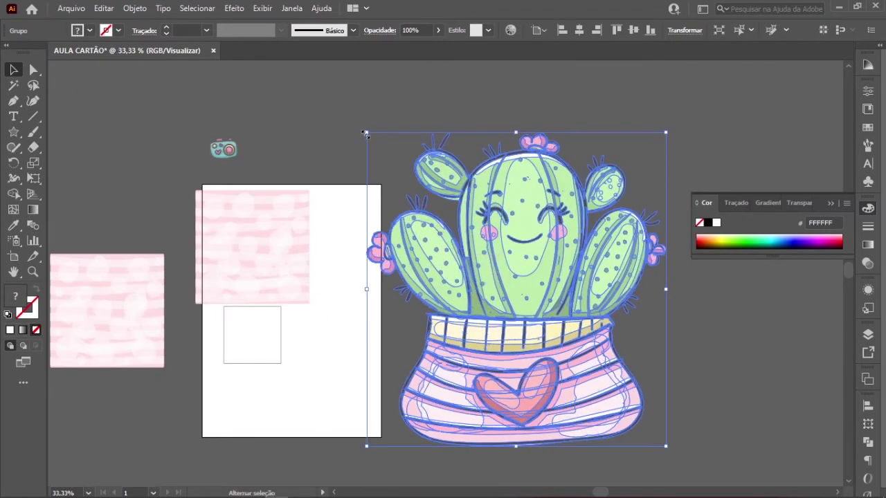
pyautogui.moveTo(369, 135); pyautogui.dragTo(606, 385)
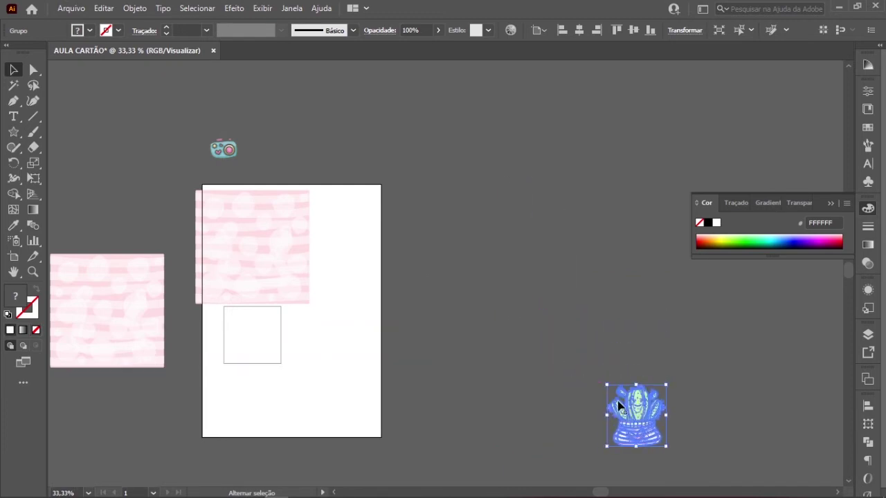
pyautogui.moveTo(626, 415); pyautogui.dragTo(246, 232)
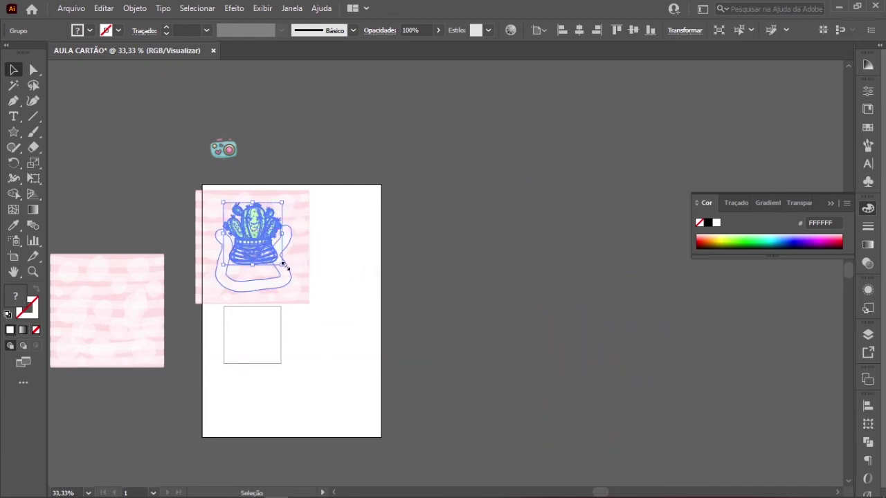
pyautogui.moveTo(280, 260)
pyautogui.mouseDown()
pyautogui.moveTo(273, 249)
pyautogui.moveTo(284, 245)
pyautogui.mouseUp()
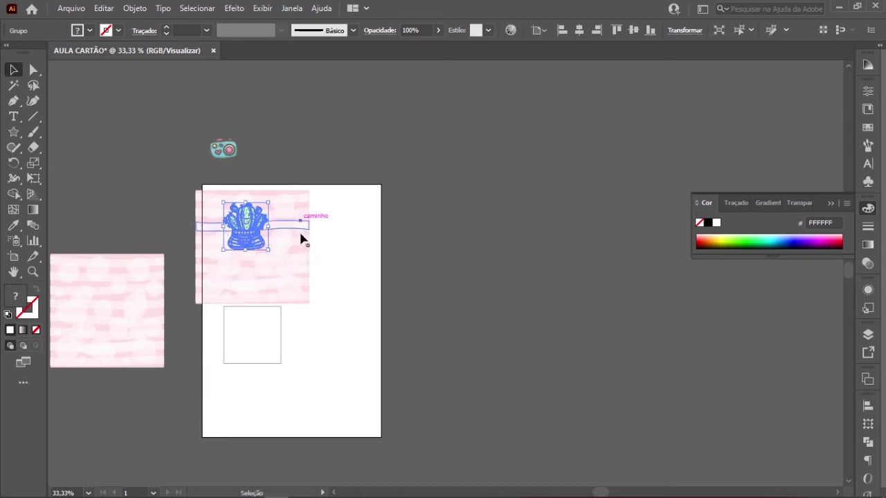
# - Move the small cactus and the camera outside the artboard, side by side above the spare pink background
pyautogui.keyDown('ctrl'); pyautogui.click(305, 235); pyautogui.keyUp('ctrl')
pyautogui.keyDown('ctrl'); pyautogui.click(334, 265); pyautogui.keyUp('ctrl')
pyautogui.moveTo(454, 246); pyautogui.dragTo(387, 177)
pyautogui.moveTo(433, 96); pyautogui.dragTo(461, 354)
pyautogui.moveTo(477, 323); pyautogui.dragTo(219, 258)
pyautogui.click(239, 293)
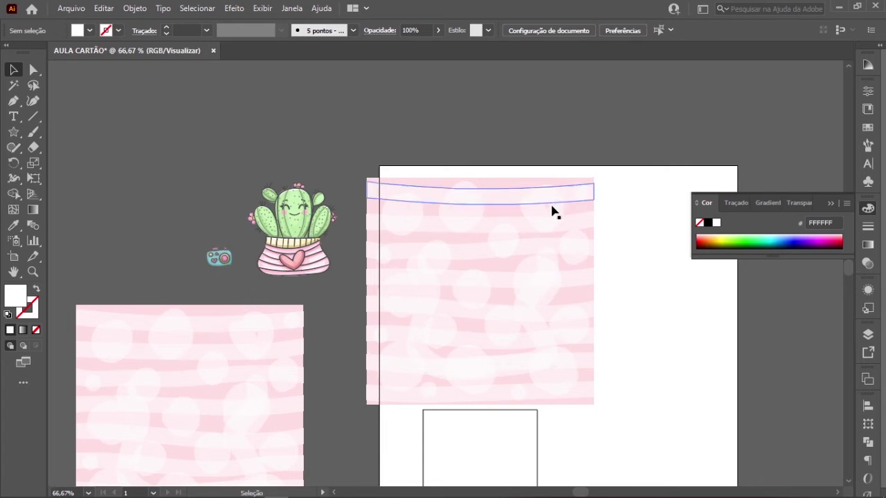
# - Send the pink background on the artboard to the back, behind the rounded rectangle
pyautogui.moveTo(561, 224); pyautogui.dragTo(330, 205)
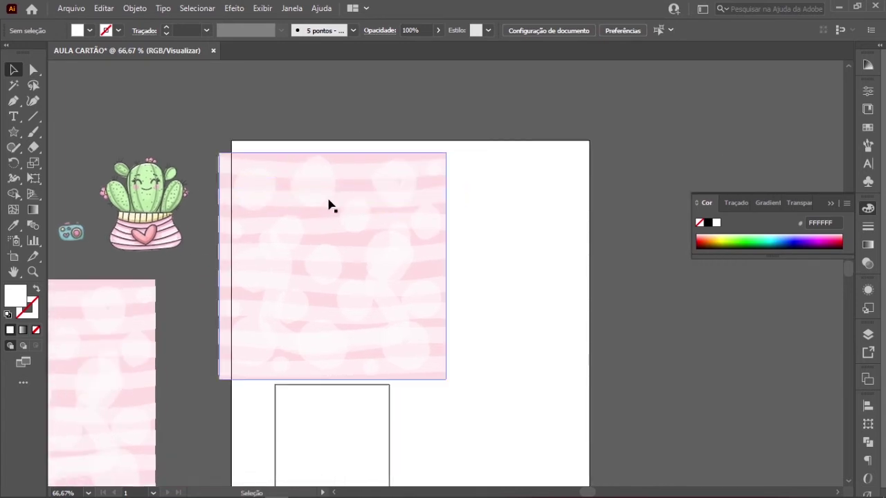
pyautogui.click(291, 200)
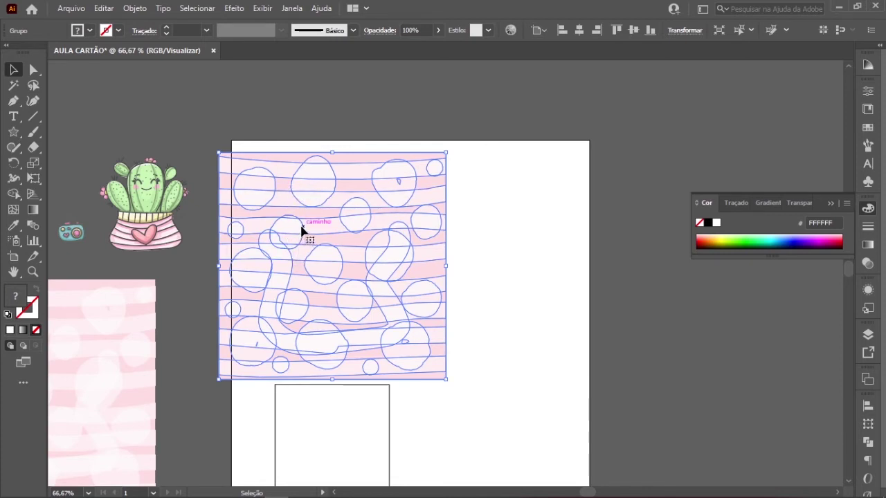
pyautogui.click(348, 125)
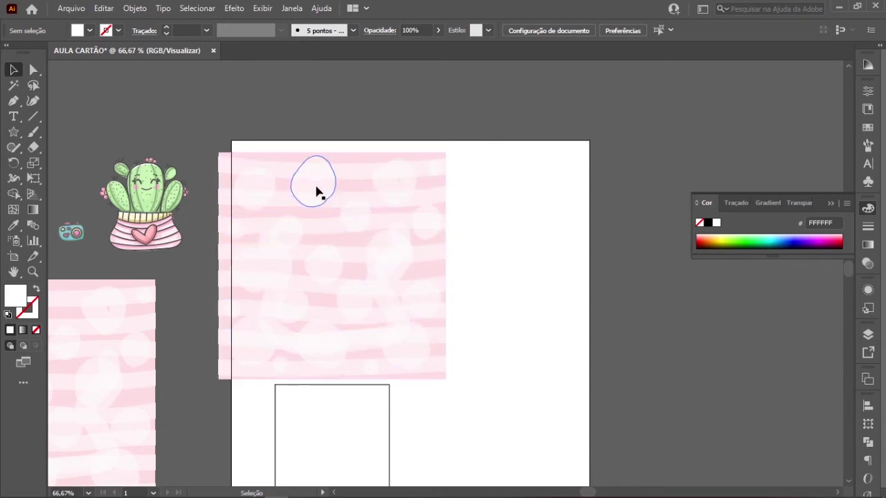
pyautogui.click(316, 193)
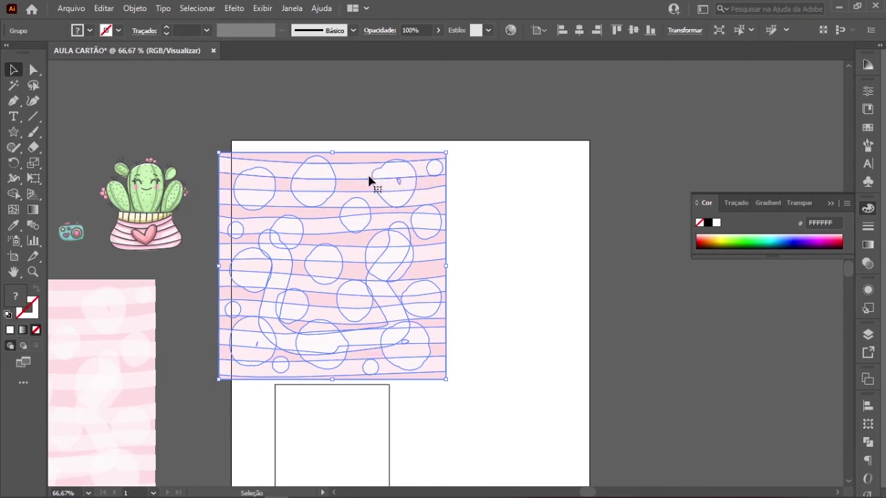
pyautogui.rightClick(389, 207)
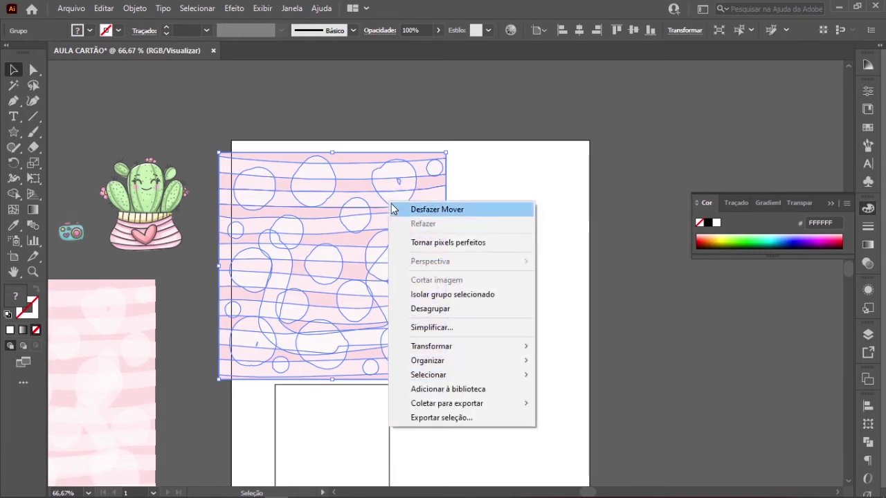
pyautogui.moveTo(458, 364)
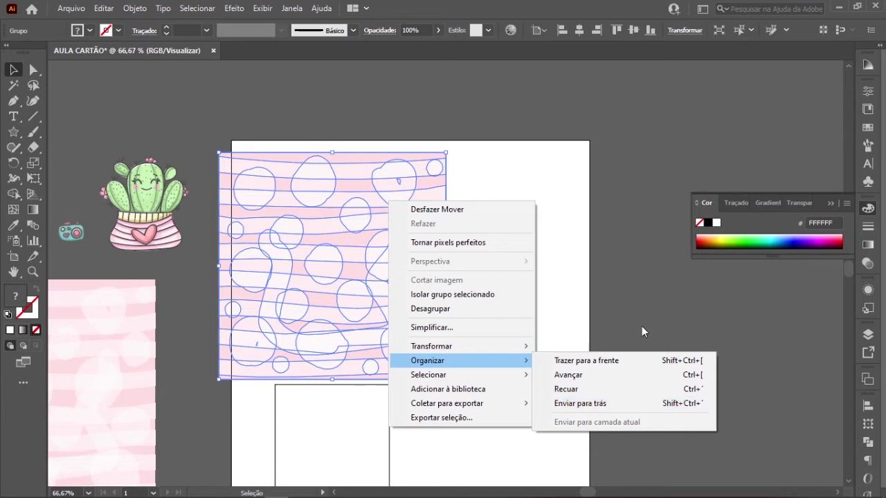
pyautogui.click(617, 406)
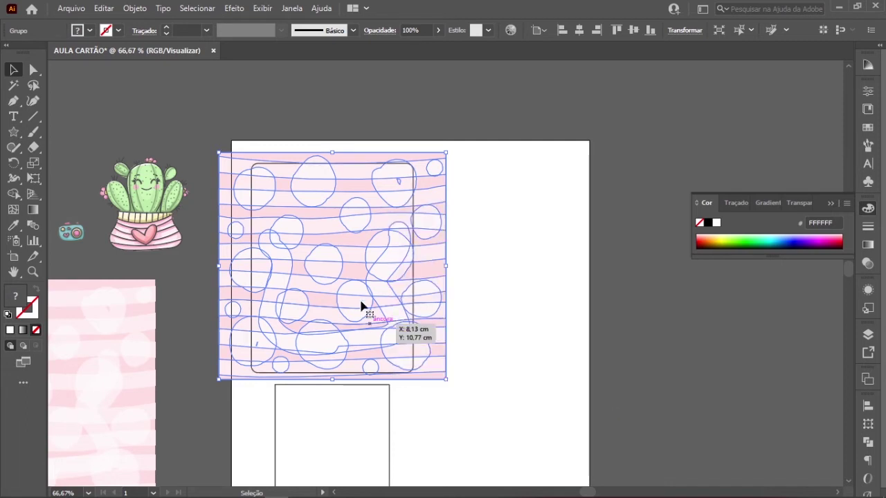
pyautogui.click(521, 235)
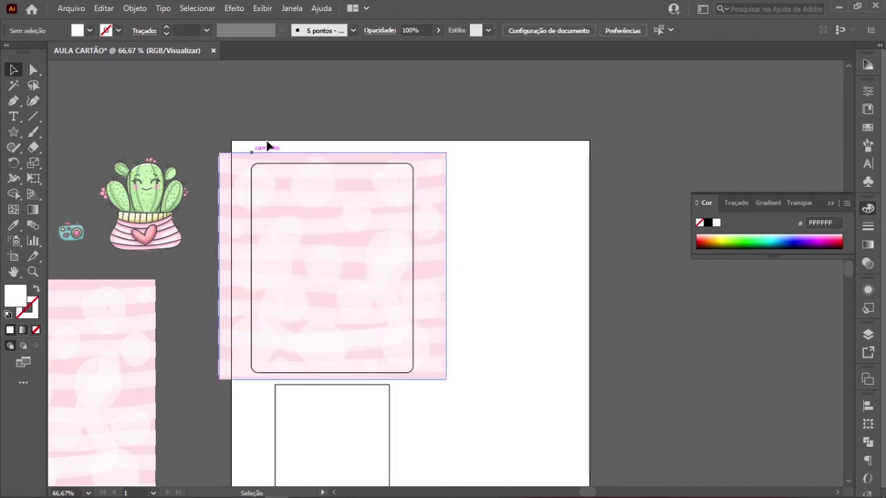
# - Clip the pink background on the artboard to the rounded rectangle with a clipping mask
pyautogui.moveTo(464, 291); pyautogui.dragTo(558, 231)
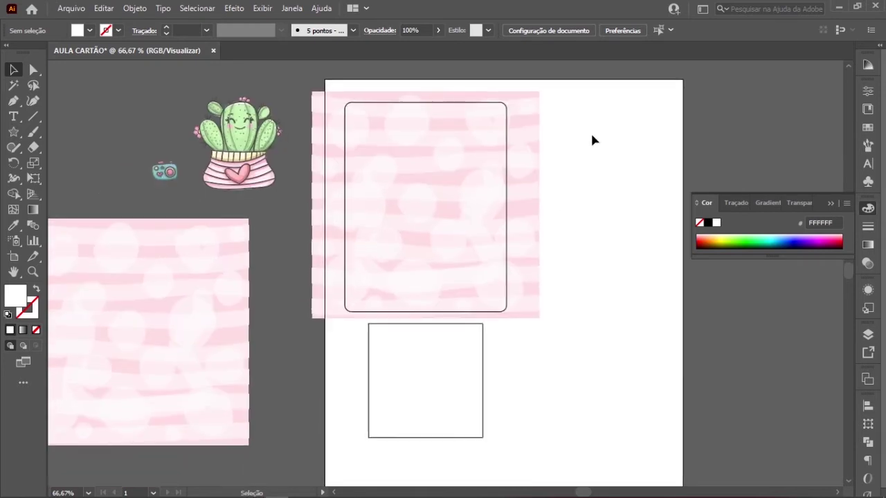
pyautogui.click(452, 242)
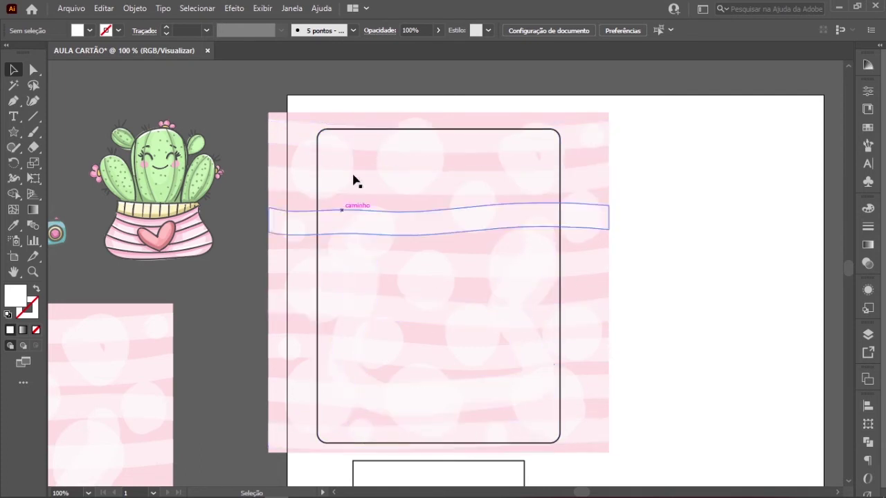
pyautogui.moveTo(385, 71); pyautogui.dragTo(306, 176)
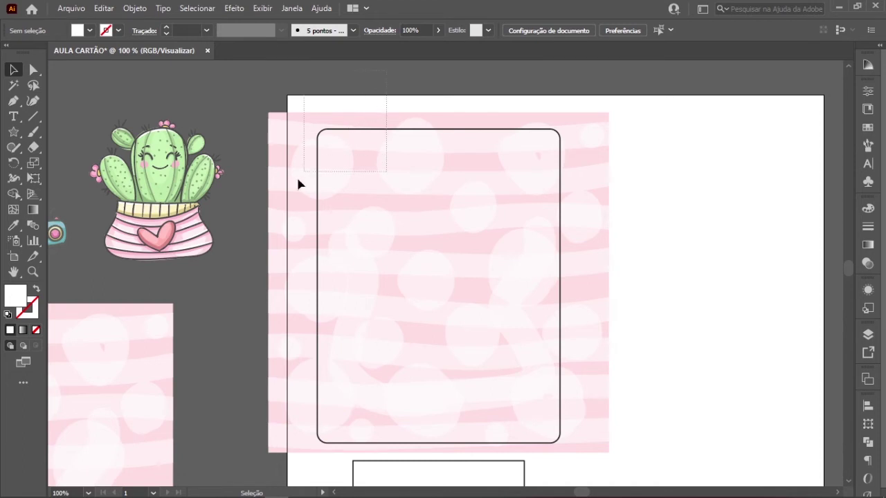
pyautogui.moveTo(264, 280); pyautogui.dragTo(270, 289)
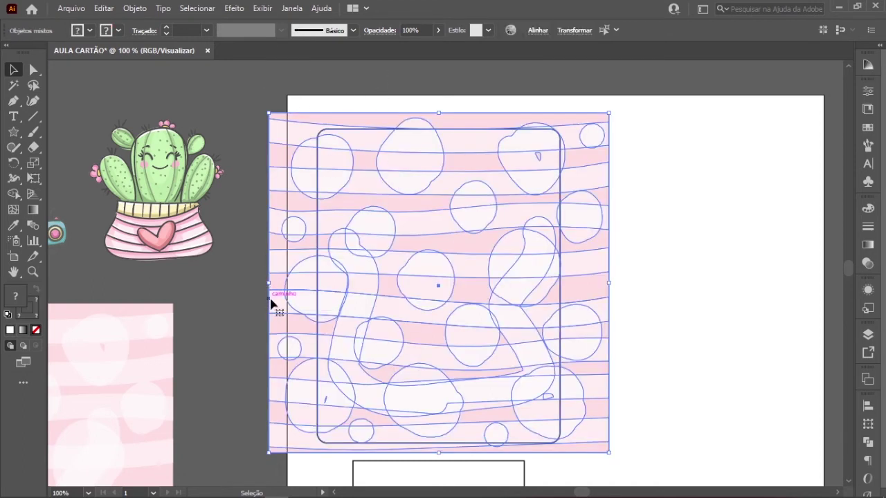
pyautogui.rightClick(398, 212)
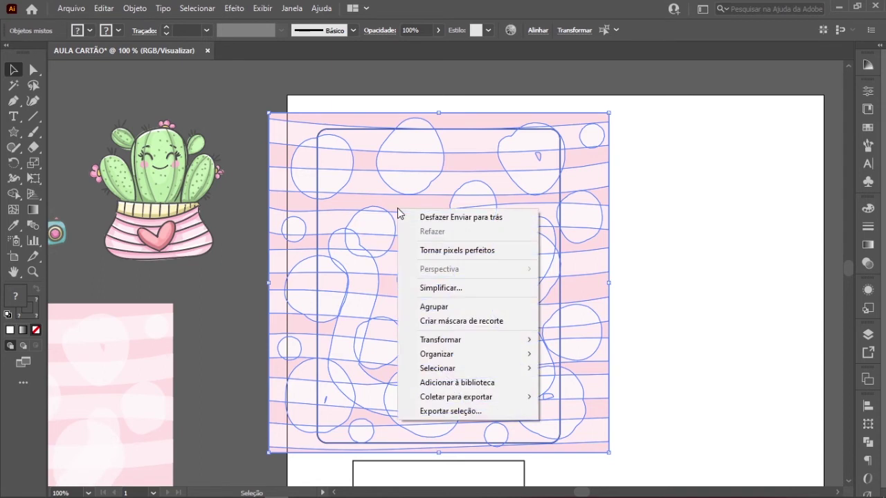
pyautogui.click(444, 322)
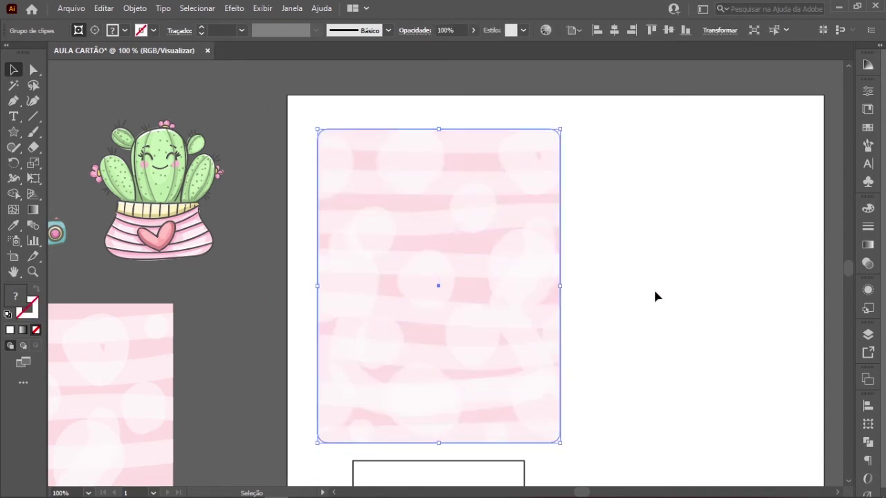
pyautogui.click(654, 288)
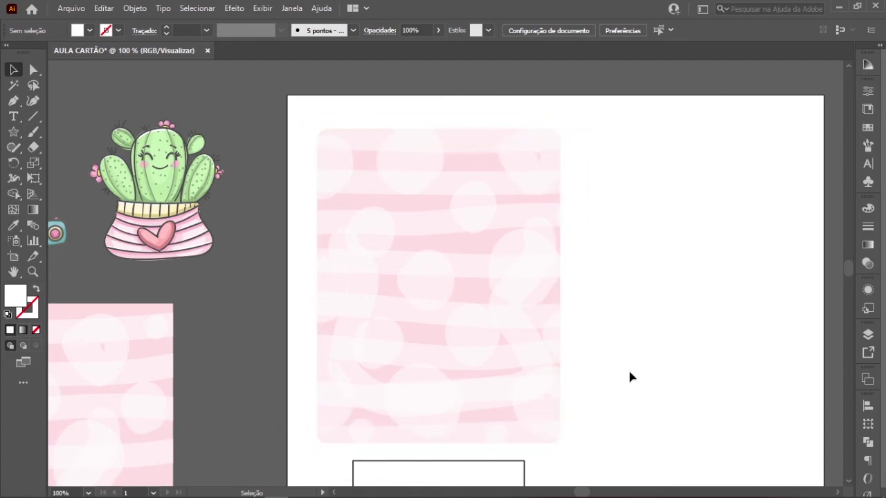
# - Nudge the cactus and the camera slightly closer to the artboard, above the spare pink background
pyautogui.keyDown('alt'); pyautogui.click(495, 285); pyautogui.keyUp('alt')
pyautogui.keyDown('alt'); pyautogui.click(514, 304); pyautogui.keyUp('alt')
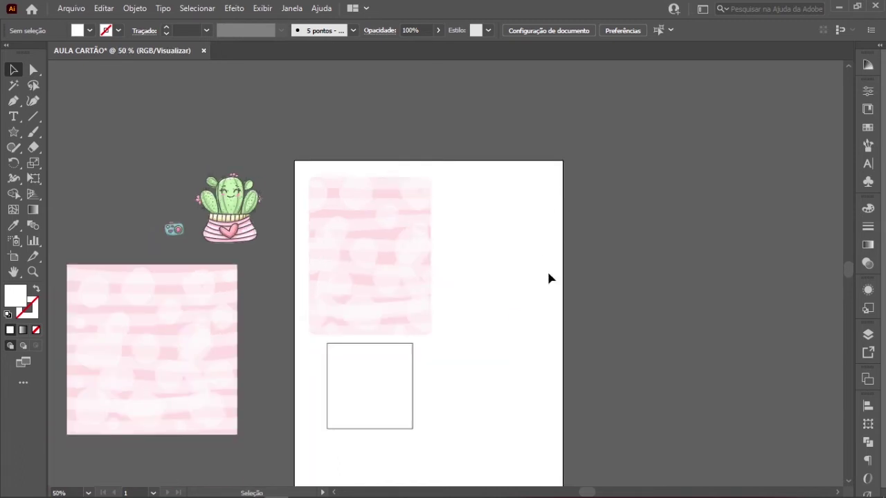
pyautogui.moveTo(455, 337); pyautogui.dragTo(297, 169)
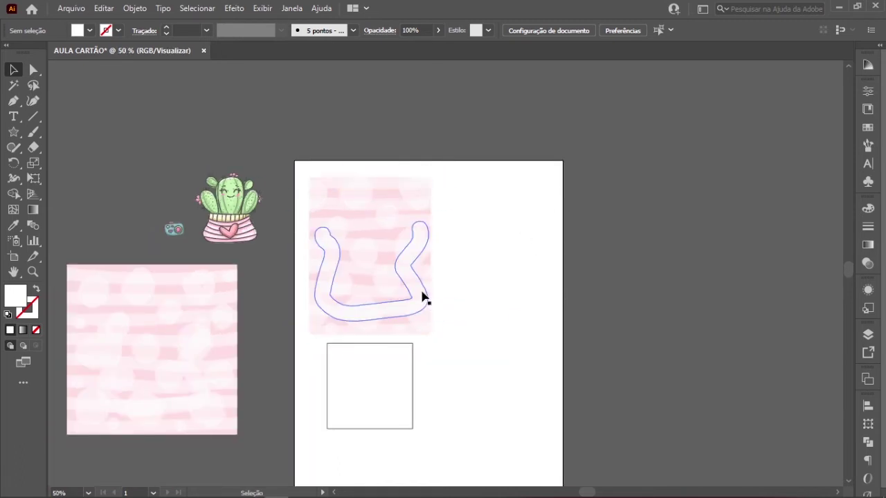
pyautogui.moveTo(229, 209); pyautogui.dragTo(239, 183)
pyautogui.moveTo(178, 228); pyautogui.dragTo(302, 229)
pyautogui.click(233, 252)
pyautogui.moveTo(312, 163); pyautogui.dragTo(311, 190)
pyautogui.click(331, 265)
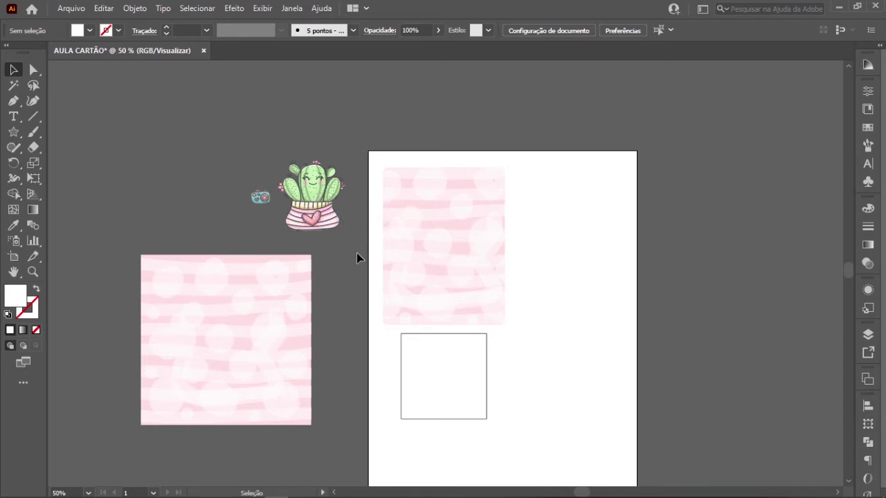
pyautogui.moveTo(340, 191); pyautogui.dragTo(348, 182)
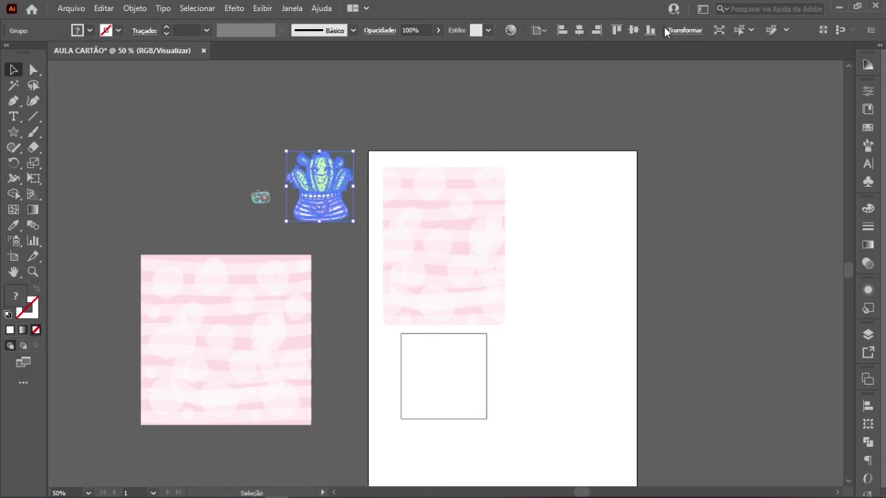
pyautogui.click(681, 32)
pyautogui.click(538, 127)
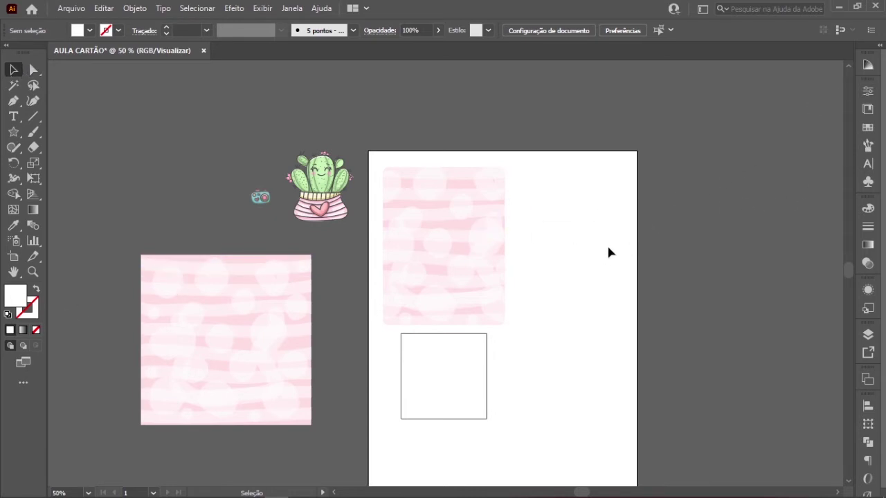
# - Scale the cactus down proportionally and place it in the upper middle of the clipped pink card
pyautogui.press('a')
pyautogui.click(451, 270)
pyautogui.click(304, 193)
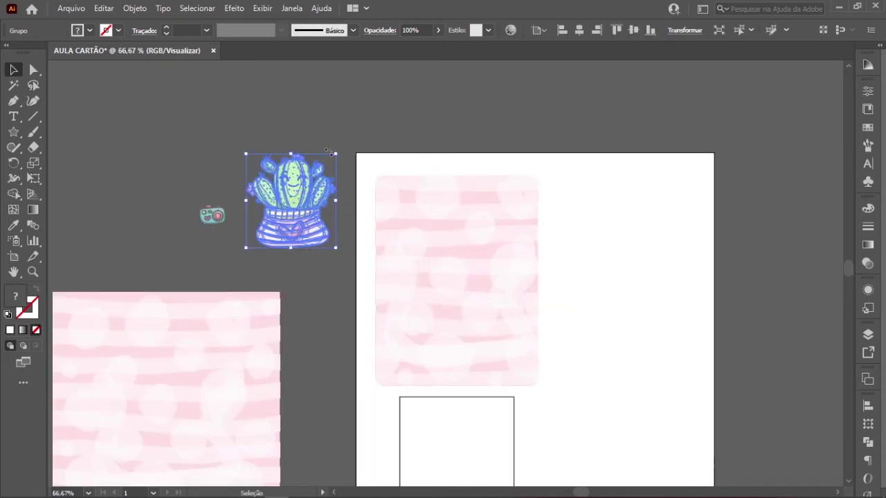
pyautogui.moveTo(335, 154); pyautogui.dragTo(311, 180)
pyautogui.moveTo(282, 216); pyautogui.dragTo(462, 225)
pyautogui.moveTo(487, 256); pyautogui.dragTo(500, 269)
pyautogui.moveTo(468, 221); pyautogui.dragTo(463, 223)
pyautogui.moveTo(491, 267); pyautogui.dragTo(539, 233)
pyautogui.click(500, 151)
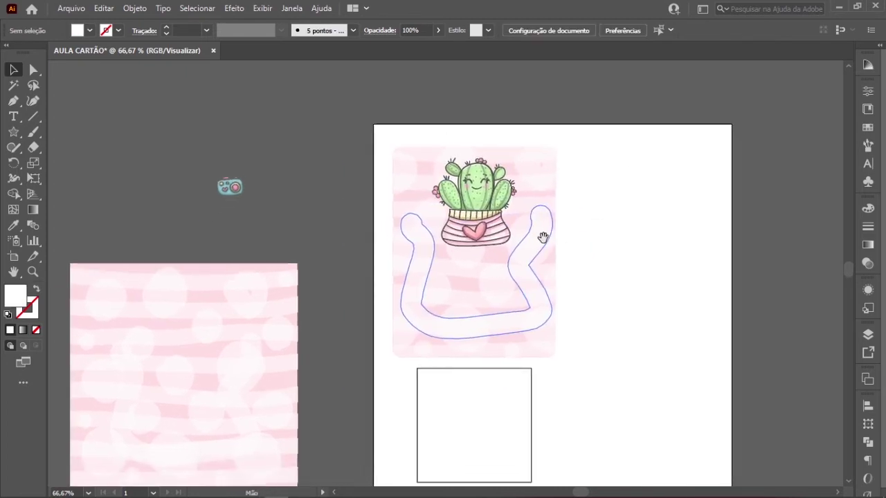
# - Draw a wide, low white rounded rectangle without outline and place it inside the lower edge of the pink card
pyautogui.keyDown('ctrl'); pyautogui.click(529, 250); pyautogui.keyUp('ctrl')
pyautogui.moveTo(533, 279); pyautogui.dragTo(637, 265)
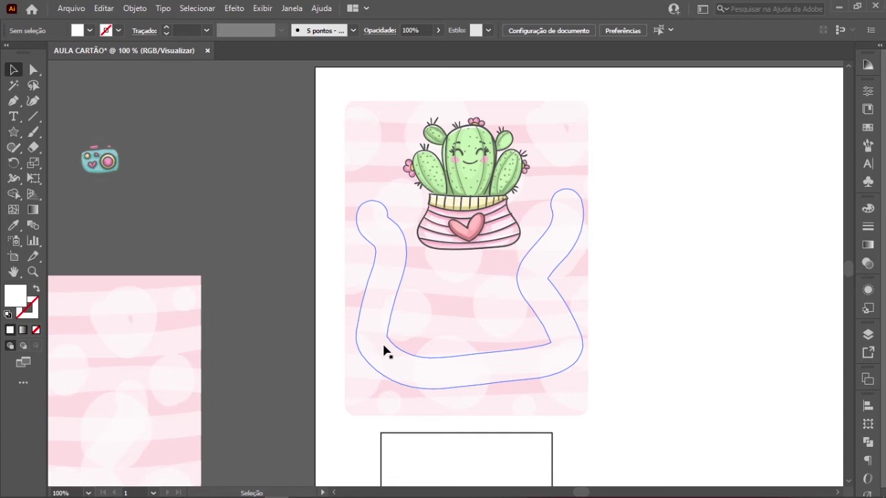
pyautogui.click(10, 135)
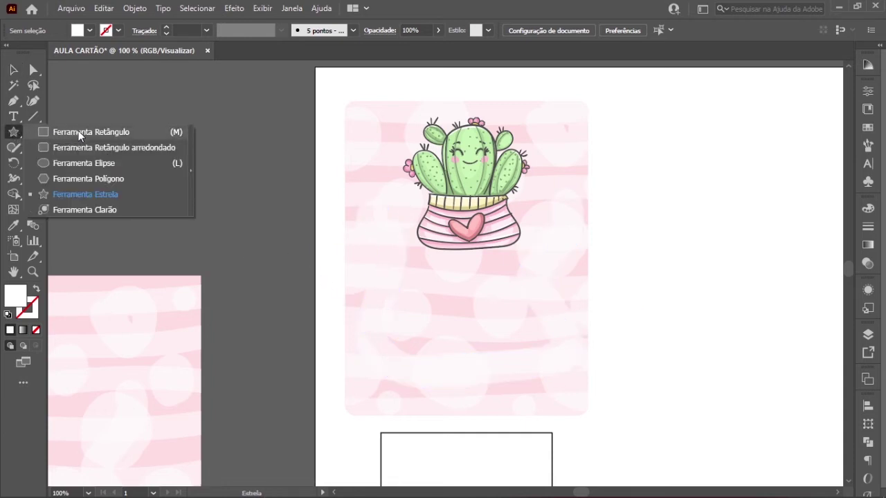
pyautogui.click(94, 151)
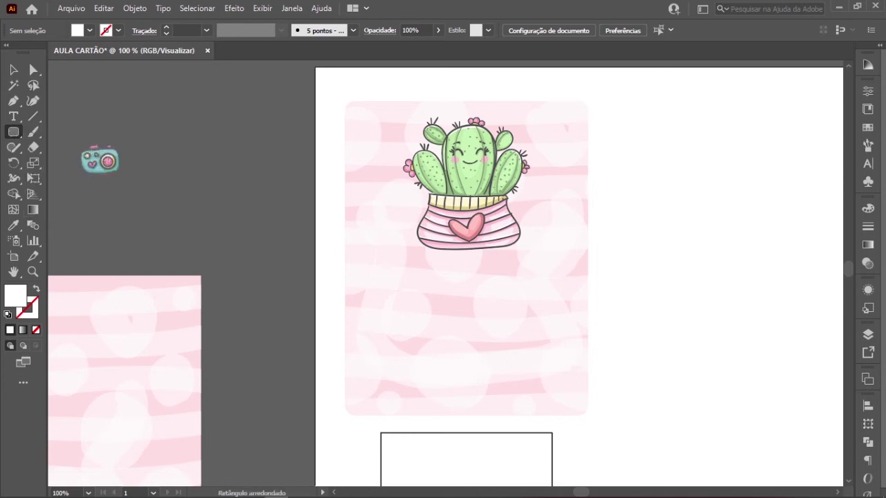
pyautogui.moveTo(360, 377); pyautogui.dragTo(572, 423)
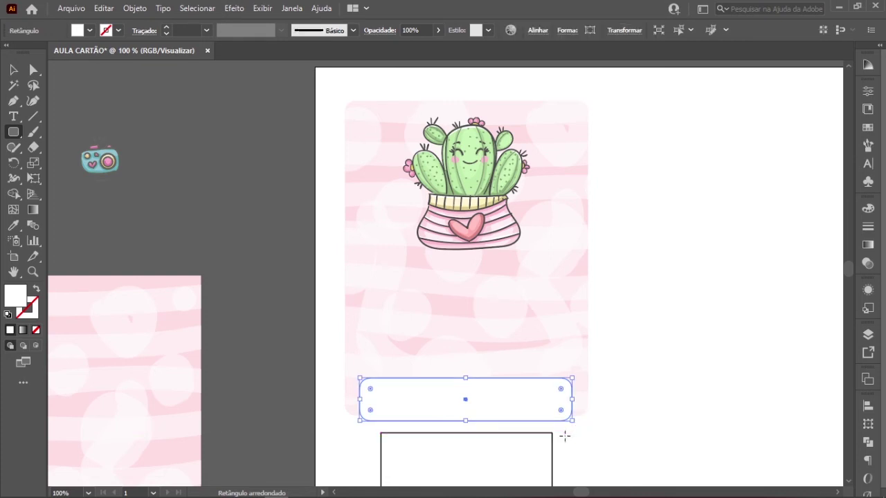
pyautogui.press('v')
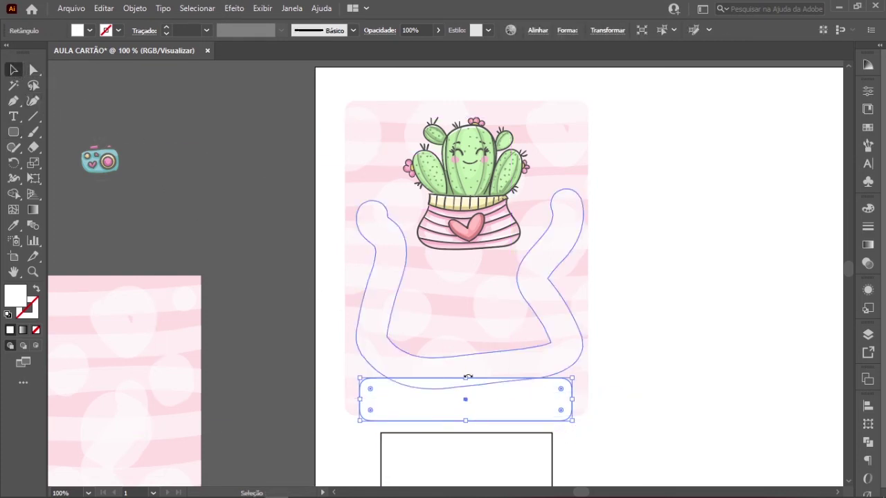
pyautogui.moveTo(482, 400); pyautogui.dragTo(482, 377)
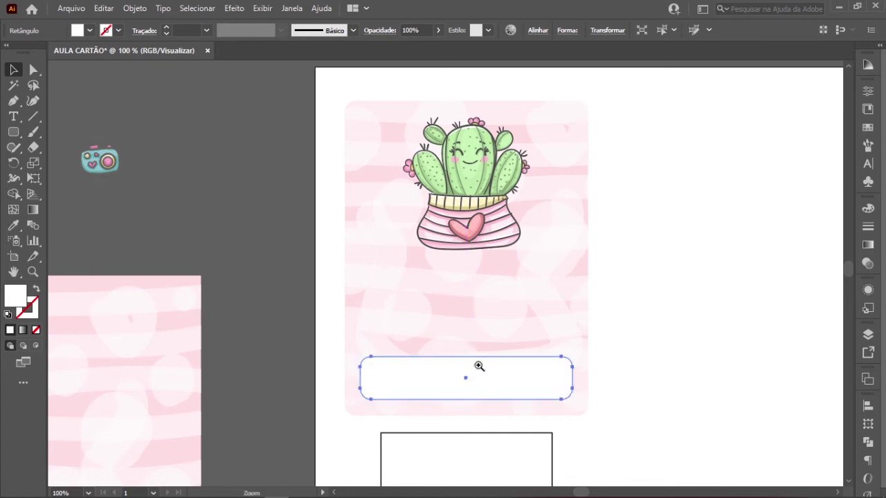
# - Fill the white rounded bar with the light green sampled from the cactus body
pyautogui.keyDown('ctrl'); pyautogui.click(478, 366); pyautogui.keyUp('ctrl')
pyautogui.scroll(3, 462, 288)
pyautogui.keyDown('ctrl'); pyautogui.keyDown('alt'); pyautogui.click(467, 332); pyautogui.keyUp('alt'); pyautogui.keyUp('ctrl')
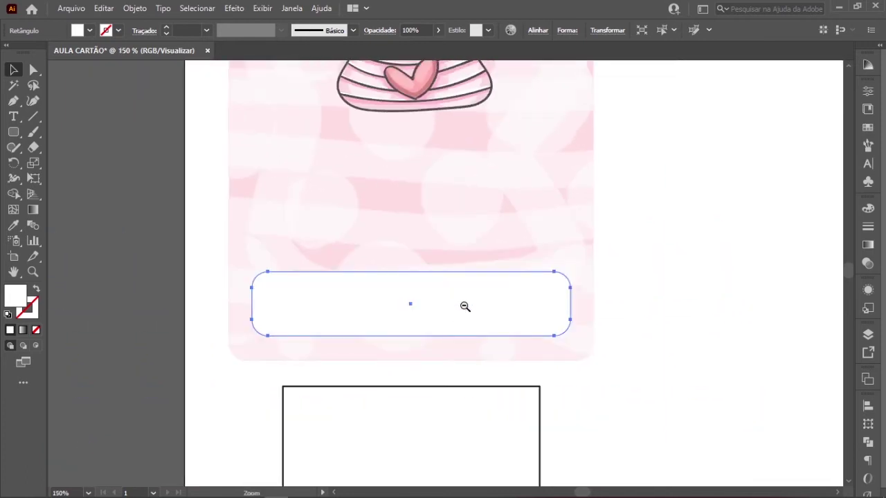
pyautogui.scroll(3, 461, 316)
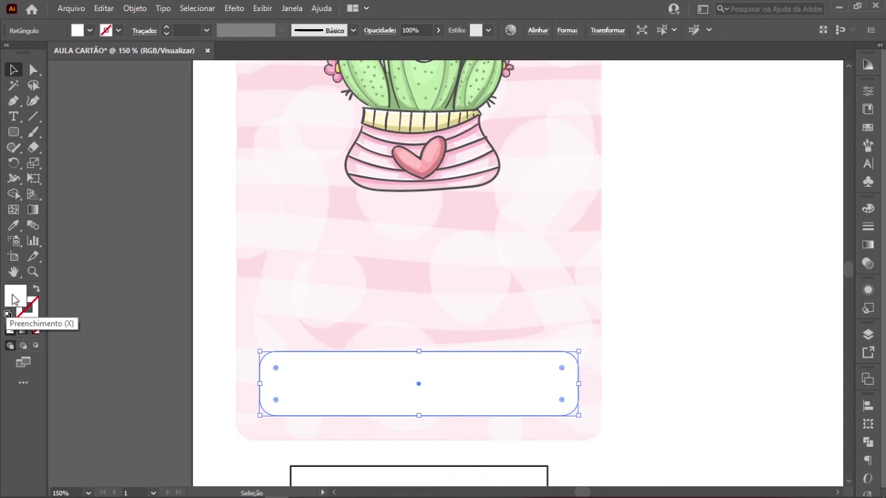
pyautogui.click(126, 326)
pyautogui.click(337, 386)
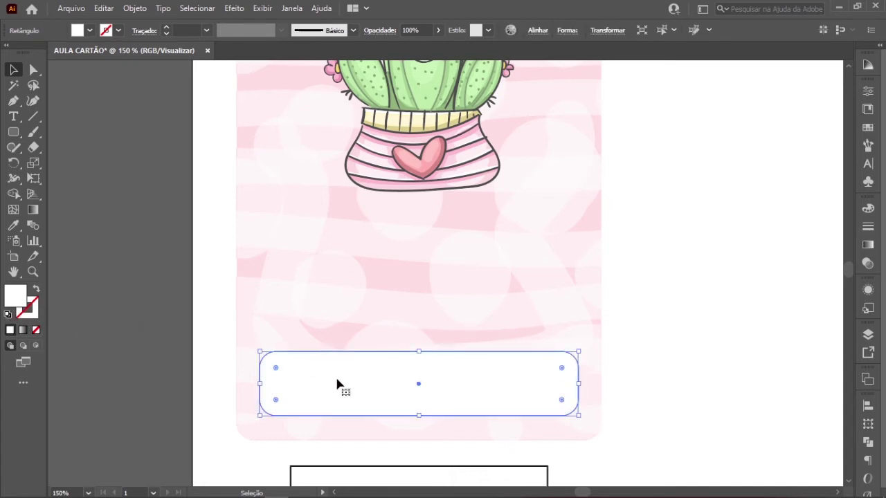
pyautogui.click(29, 298)
pyautogui.click(13, 229)
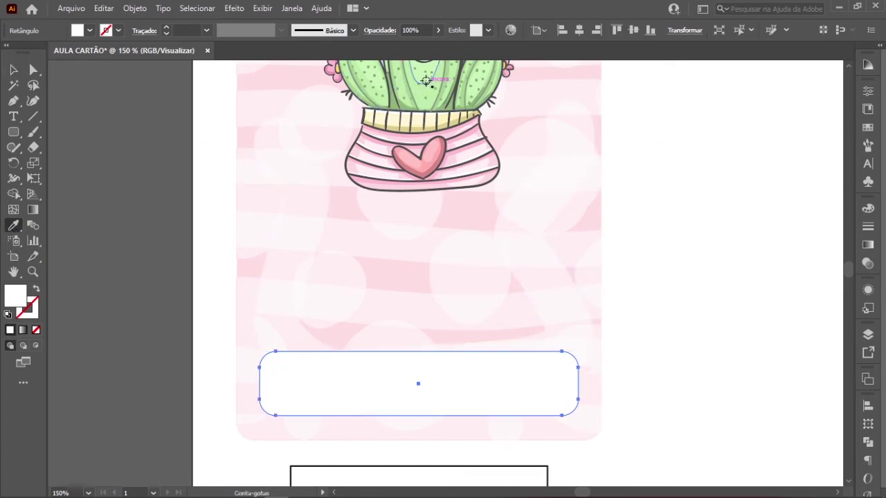
pyautogui.click(424, 83)
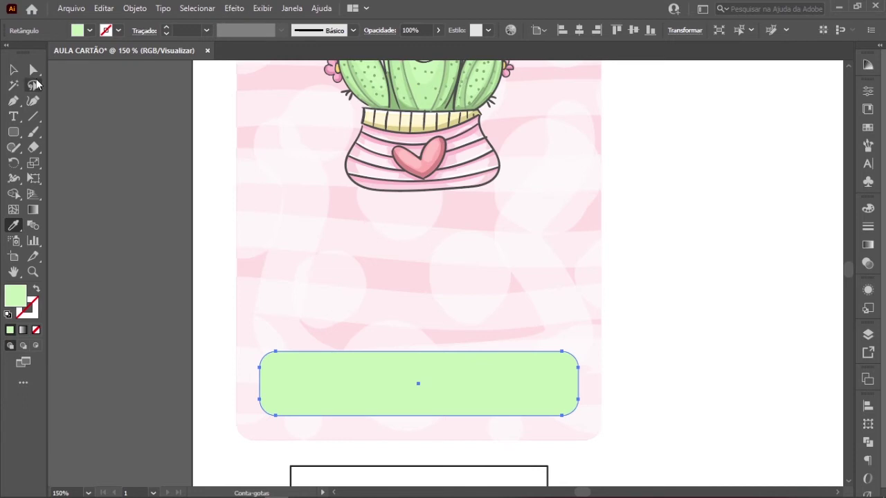
pyautogui.press('v')
pyautogui.click(129, 177)
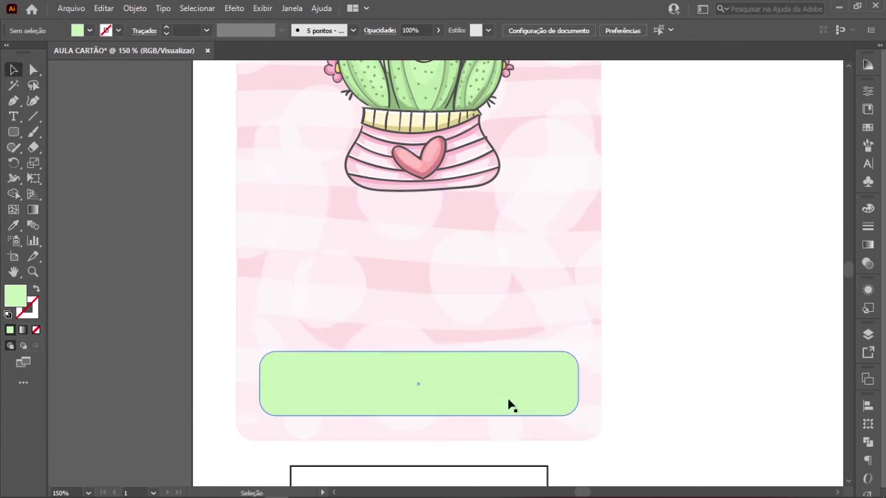
# - Align the pink card, cactus and green bar on their horizontal centres, relative to the selection
pyautogui.keyDown('ctrl'); pyautogui.keyDown('alt'); pyautogui.click(404, 276); pyautogui.keyUp('alt'); pyautogui.keyUp('ctrl')
pyautogui.moveTo(431, 211); pyautogui.dragTo(325, 271)
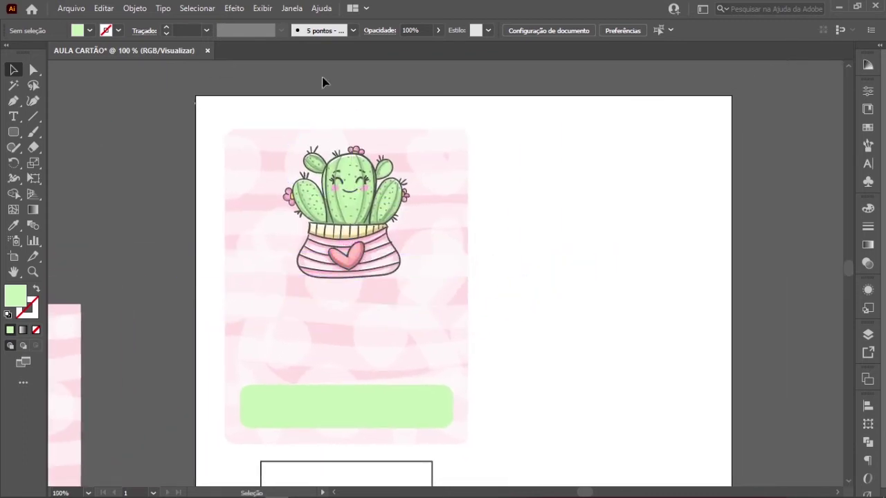
pyautogui.moveTo(369, 380); pyautogui.dragTo(374, 435)
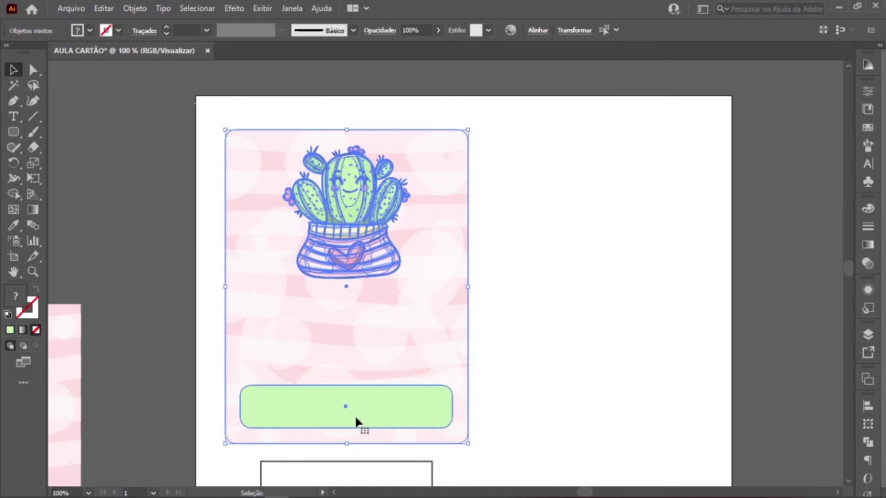
pyautogui.moveTo(224, 97); pyautogui.dragTo(274, 157)
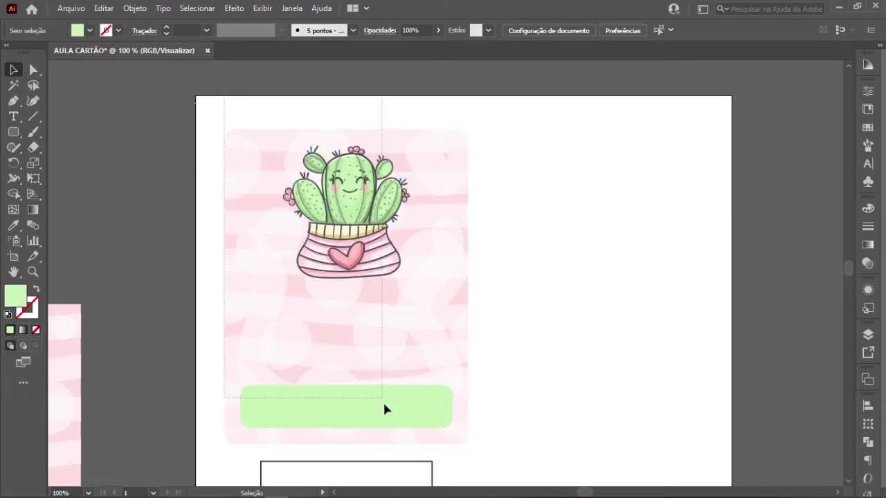
pyautogui.moveTo(389, 428); pyautogui.dragTo(390, 428)
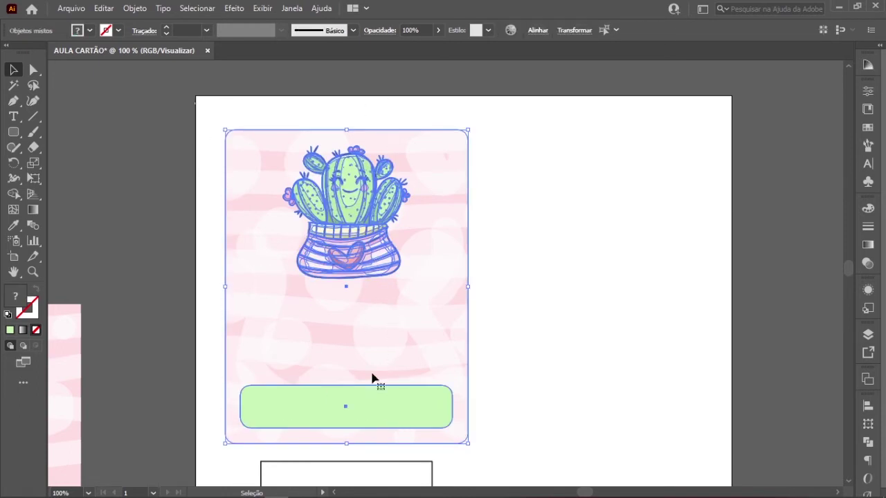
pyautogui.click(539, 32)
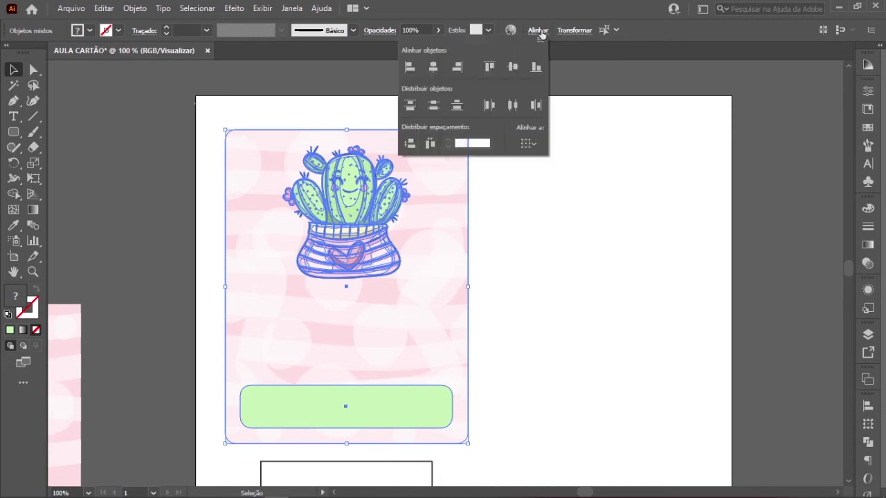
pyautogui.click(531, 145)
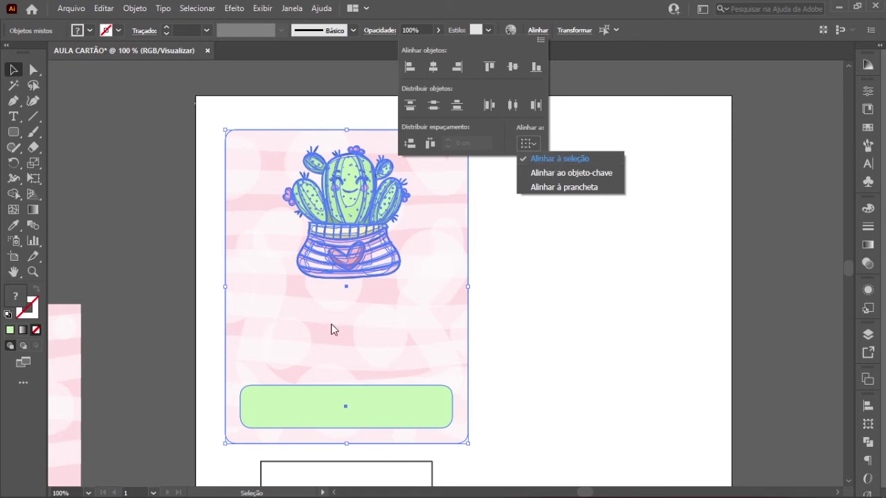
pyautogui.click(434, 67)
pyautogui.click(434, 69)
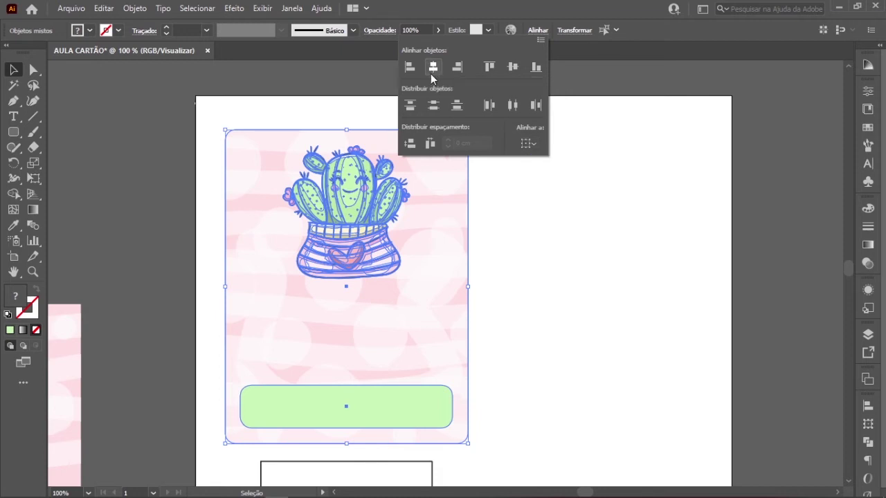
pyautogui.click(184, 196)
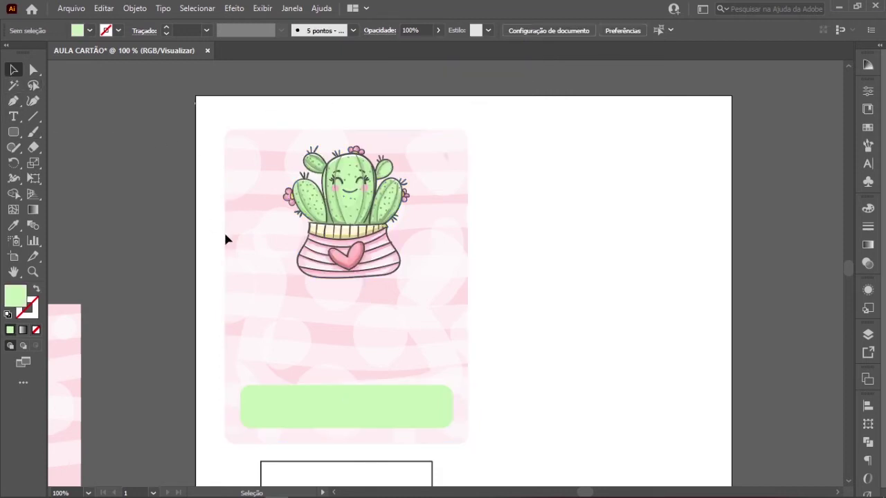
# - Scale the green bar down proportionally about its centre and place the camera over the bar's left end
pyautogui.click(435, 400)
pyautogui.moveTo(453, 386); pyautogui.dragTo(415, 413)
pyautogui.click(542, 332)
pyautogui.moveTo(519, 318); pyautogui.dragTo(636, 219)
pyautogui.moveTo(108, 121); pyautogui.dragTo(396, 337)
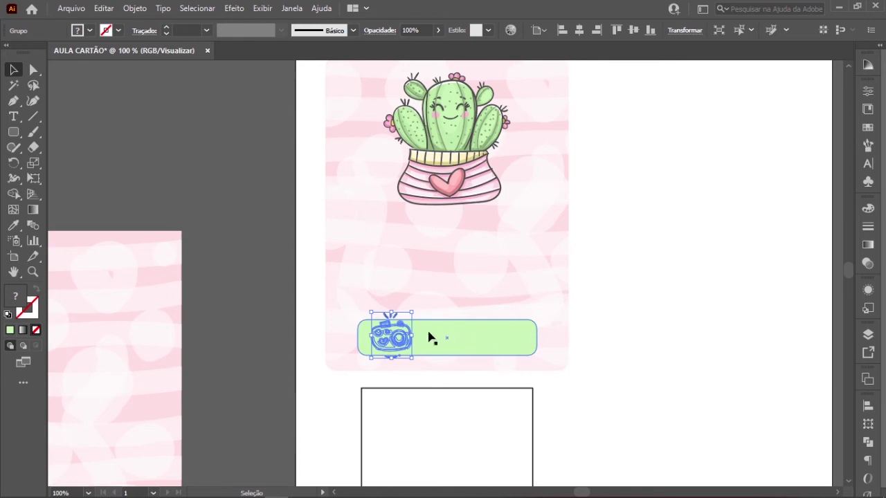
# - Bring the camera to the front so it sits above the green bar
pyautogui.rightClick(397, 318)
pyautogui.moveTo(445, 253)
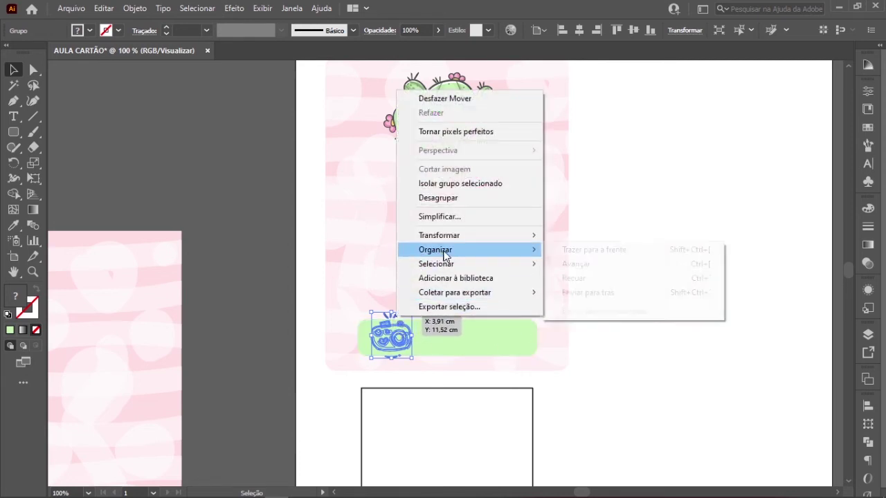
pyautogui.click(577, 252)
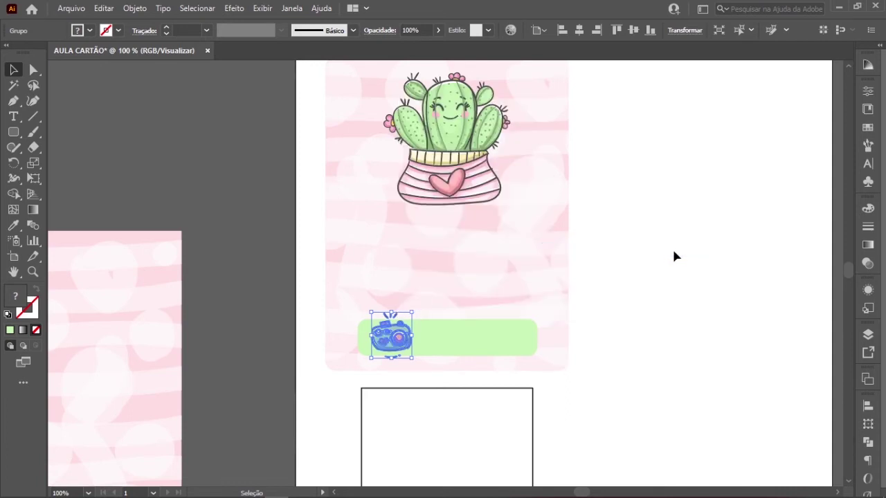
pyautogui.click(666, 251)
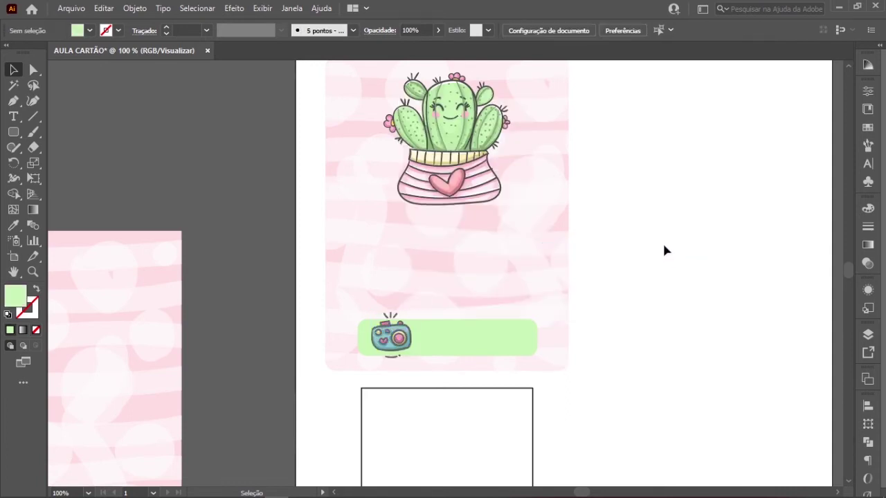
# - Scale the camera down slightly on the green bar
pyautogui.click(411, 320)
pyautogui.moveTo(411, 316); pyautogui.dragTo(406, 313)
pyautogui.click(620, 272)
pyautogui.scroll(2, 567, 212)
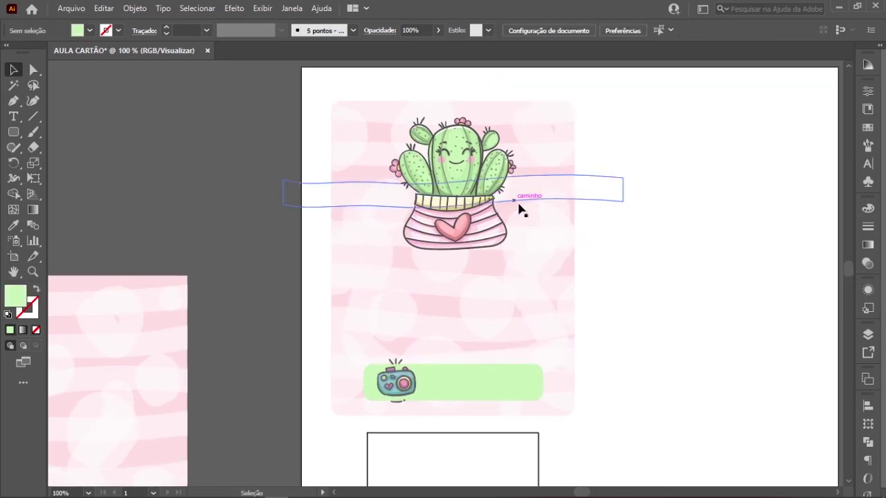
pyautogui.keyDown('ctrl'); pyautogui.keyDown('alt'); pyautogui.click(487, 295); pyautogui.keyUp('alt'); pyautogui.keyUp('ctrl')
pyautogui.hotkey('ctrl', '1')
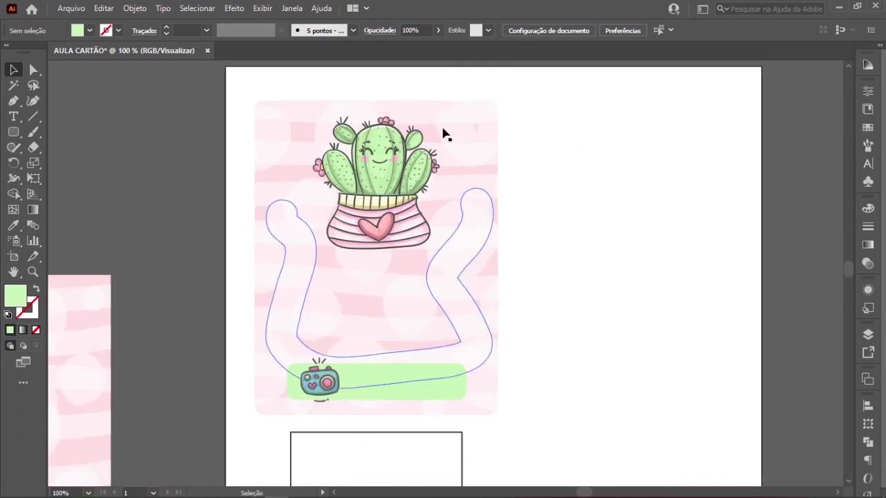
pyautogui.click(14, 118)
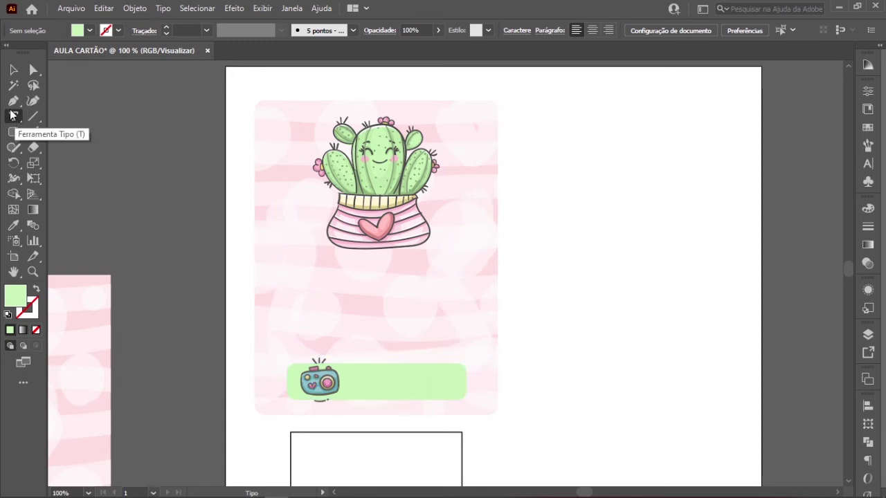
pyautogui.click(14, 119)
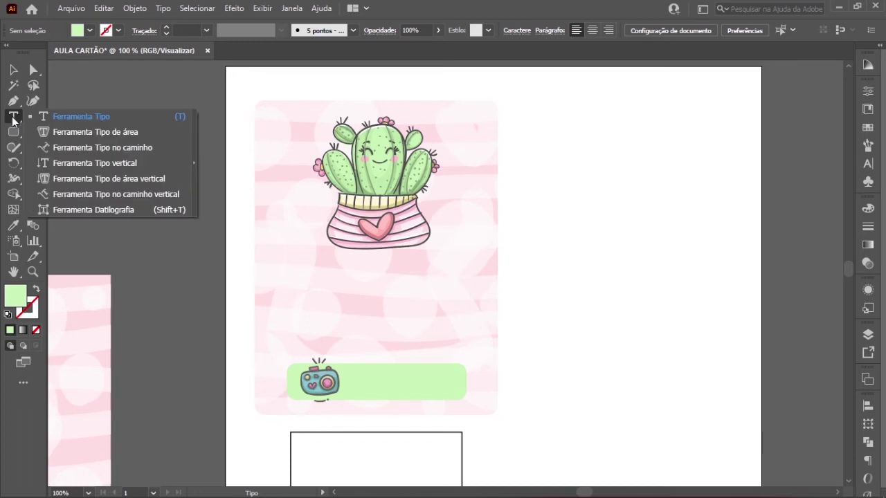
pyautogui.click(13, 119)
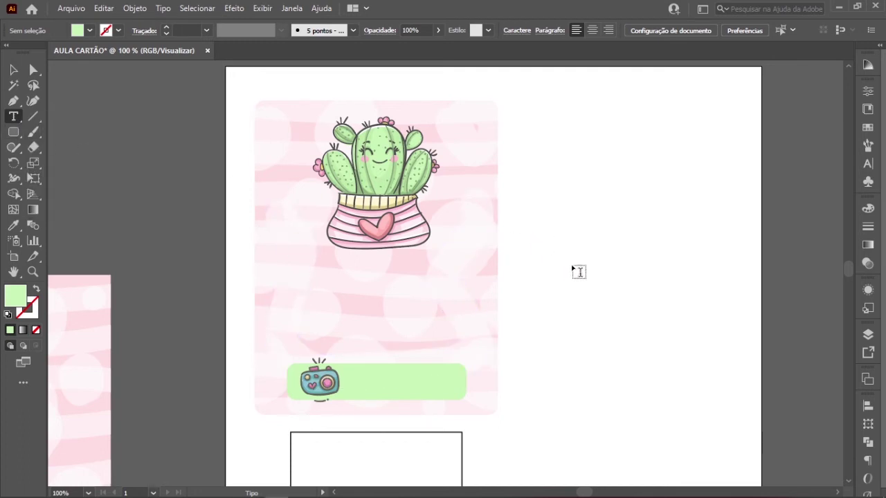
pyautogui.click(578, 281)
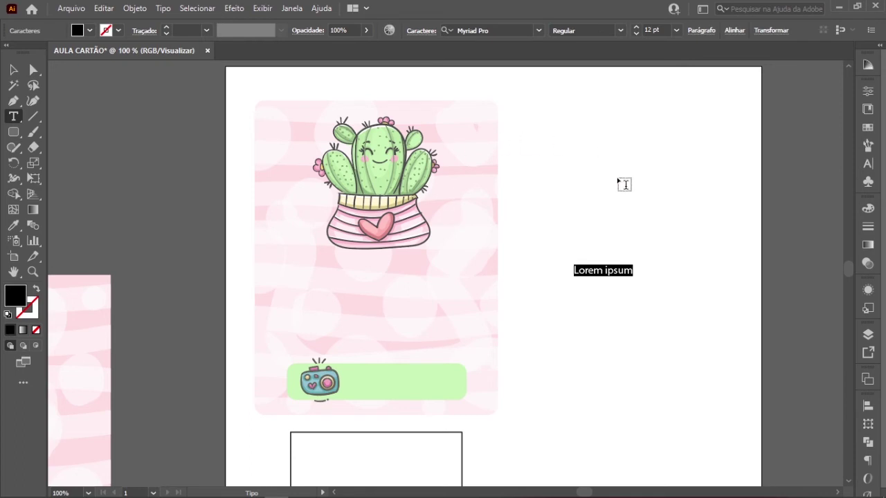
pyautogui.write('4')
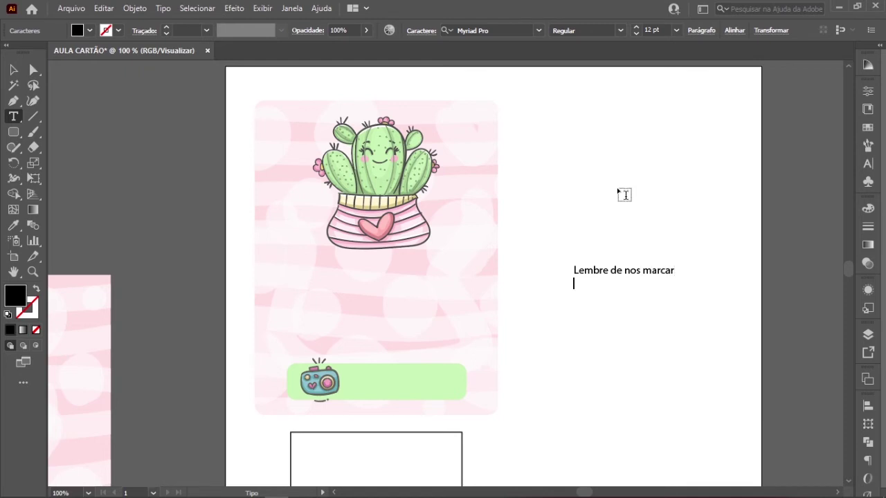
pyautogui.write('@pimentapapel')
pyautogui.click(14, 69)
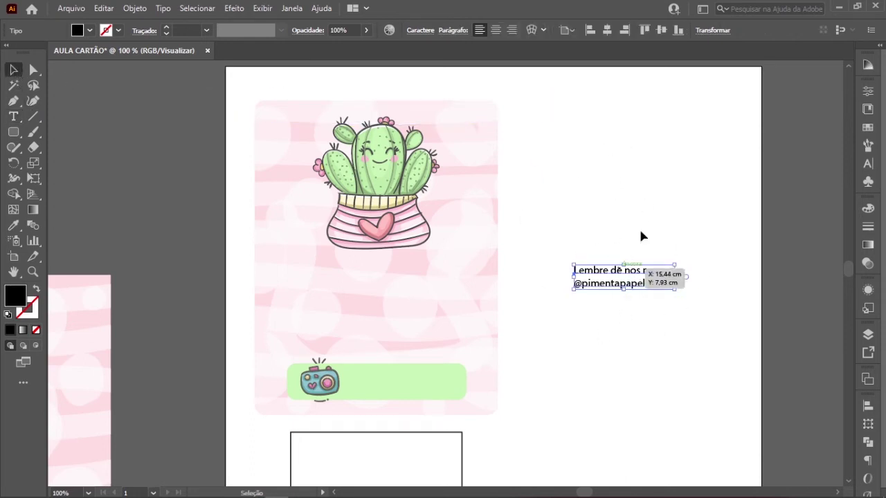
pyautogui.moveTo(660, 277); pyautogui.dragTo(631, 289)
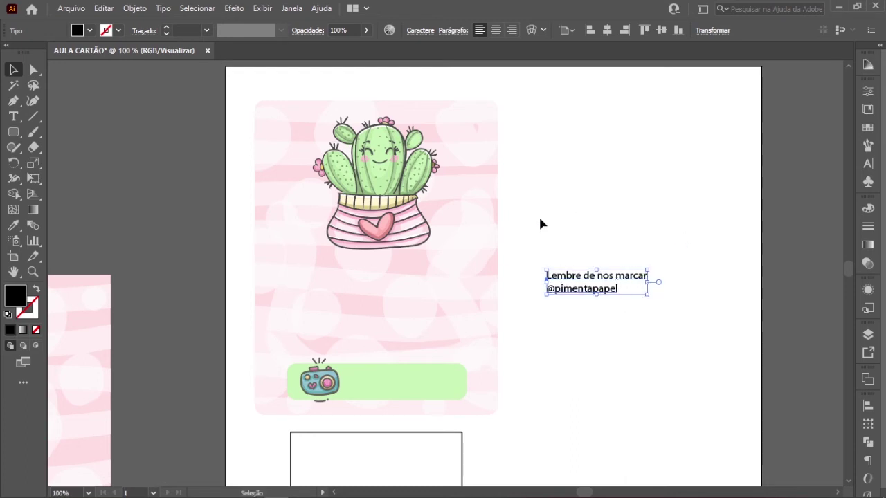
# - Display the character formatting settings for the selected text
pyautogui.click(868, 166)
pyautogui.click(867, 166)
pyautogui.click(879, 45)
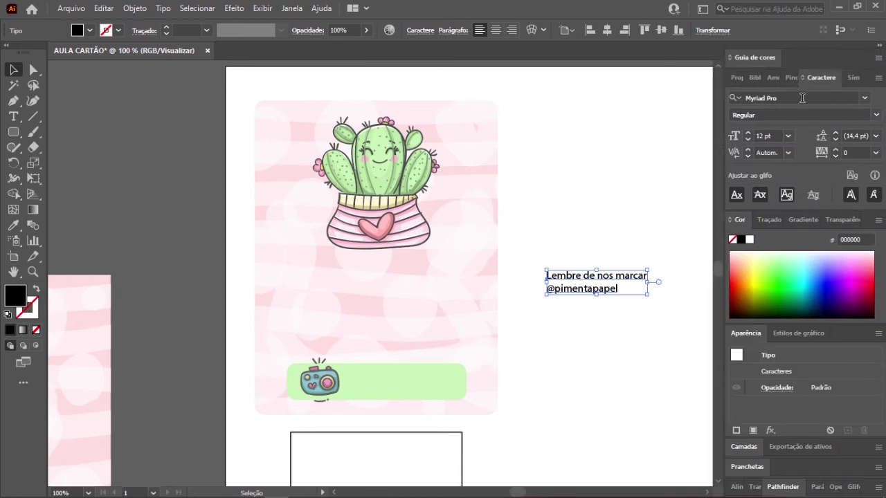
pyautogui.click(880, 45)
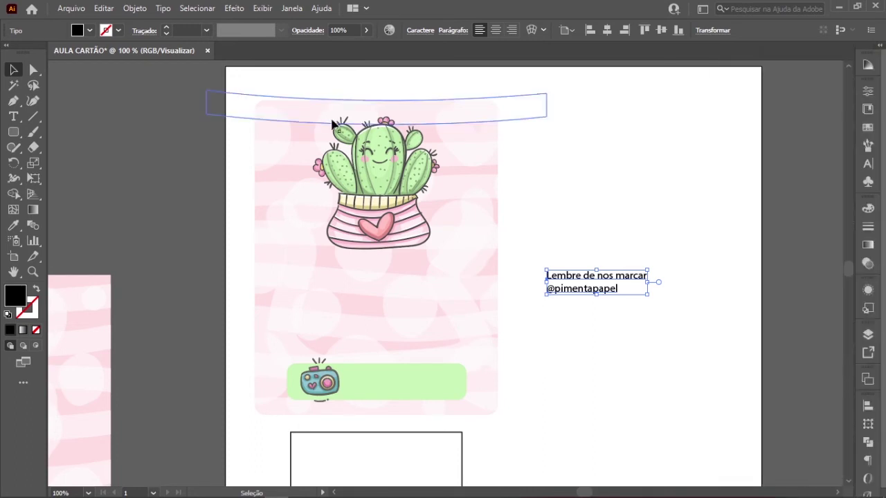
pyautogui.click(291, 8)
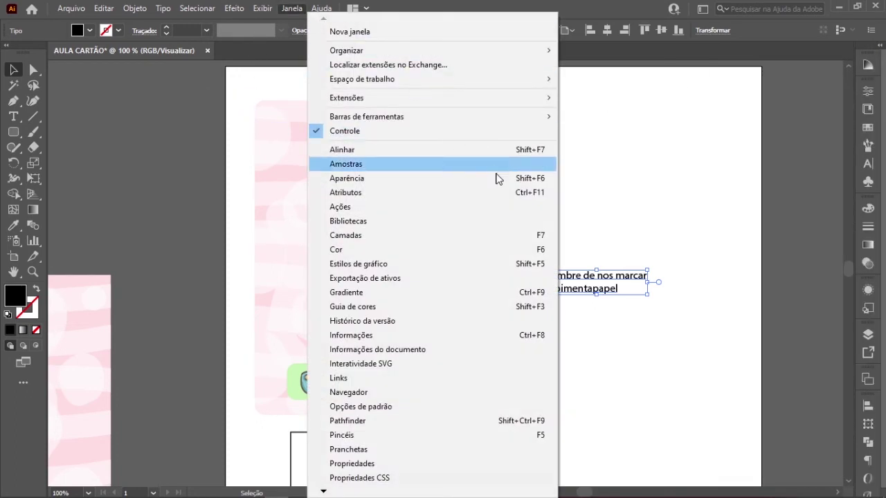
pyautogui.scroll(-4, 387, 311)
pyautogui.moveTo(349, 367)
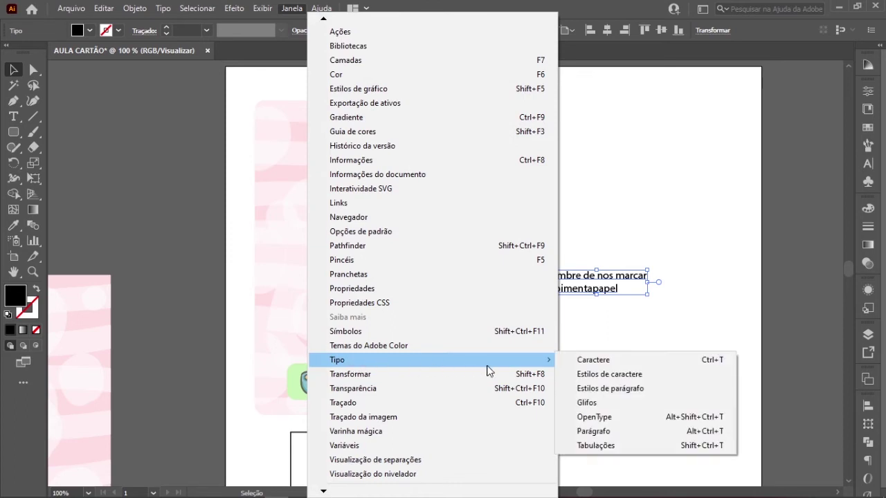
pyautogui.click(593, 360)
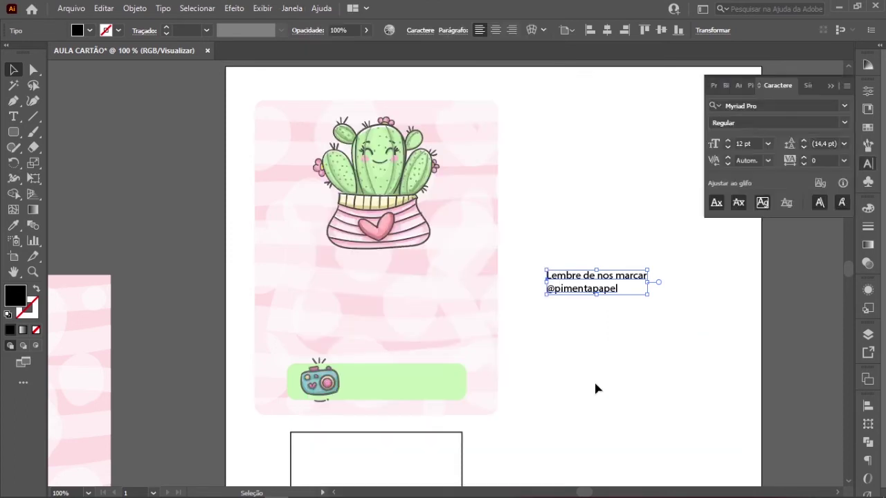
# - Set the text's font to Cursivestandardbold and shift the text block slightly down
pyautogui.click(769, 104)
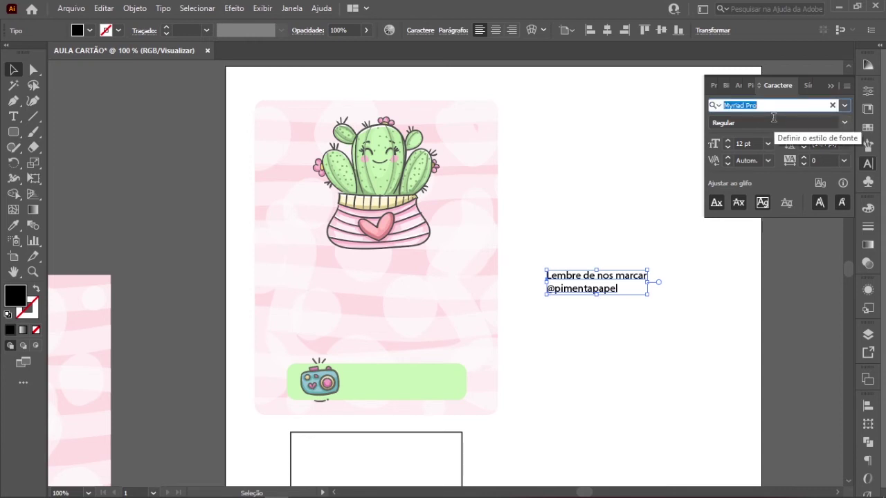
pyautogui.write('cursi')
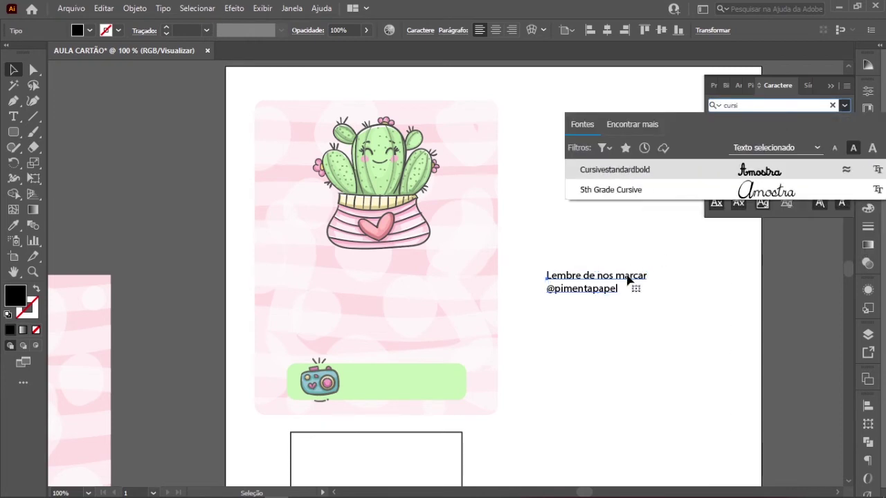
pyautogui.click(618, 172)
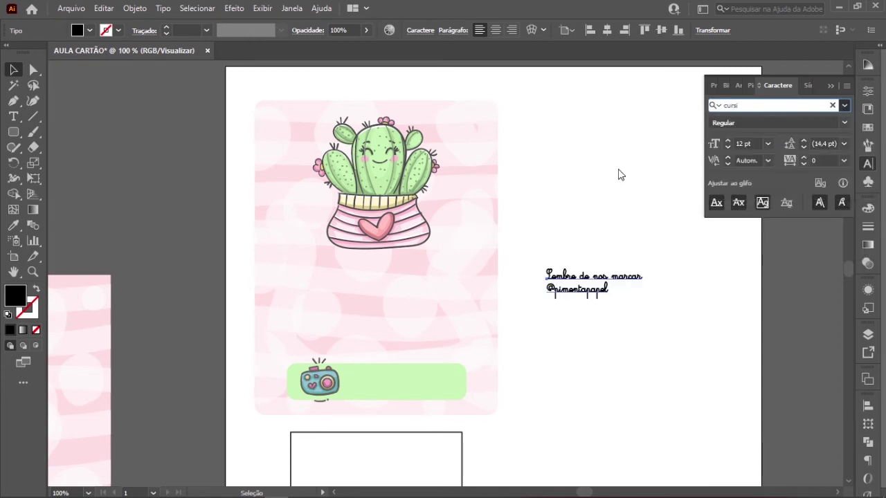
pyautogui.click(581, 328)
pyautogui.moveTo(579, 300); pyautogui.dragTo(577, 322)
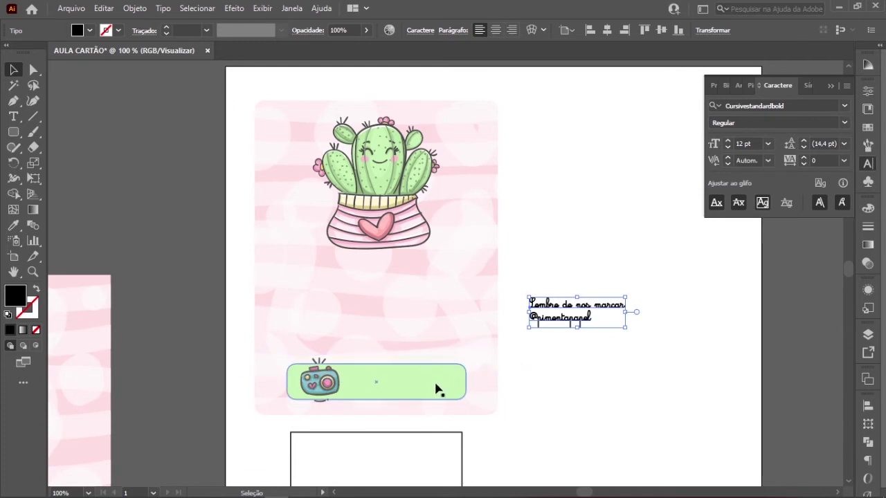
# - Colour the text with the pink sampled from the camera lens
pyautogui.click(12, 227)
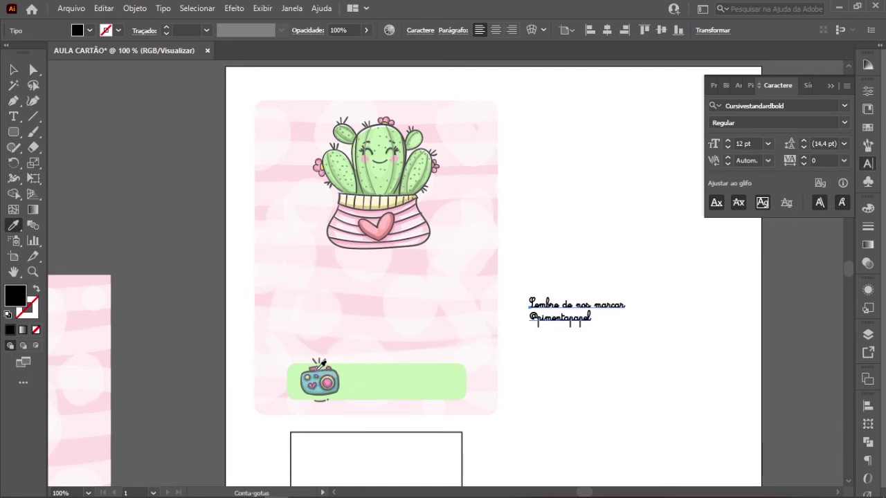
pyautogui.click(328, 382)
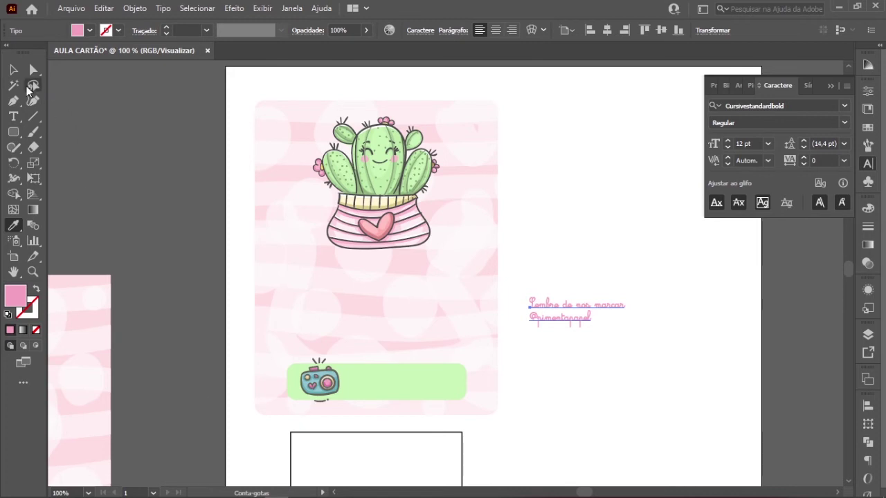
pyautogui.press('v')
# - Centre-align the two text lines and place the text on the green bar, beside the camera
pyautogui.moveTo(543, 305); pyautogui.dragTo(592, 316)
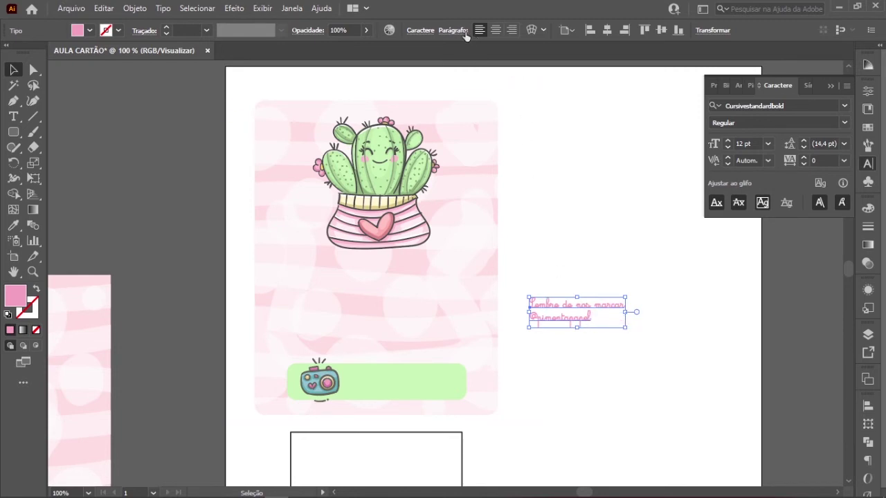
pyautogui.moveTo(549, 219); pyautogui.dragTo(579, 343)
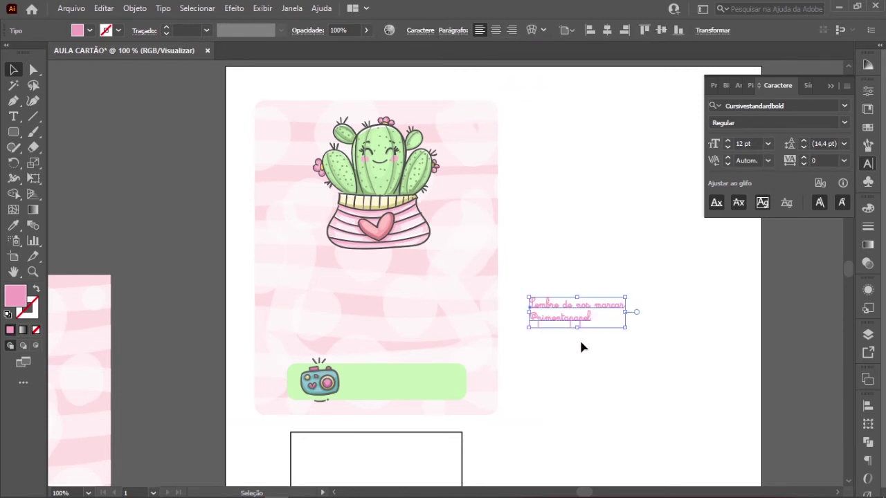
pyautogui.click(495, 31)
pyautogui.click(536, 174)
pyautogui.moveTo(563, 309); pyautogui.dragTo(425, 382)
# - Reduce the line spacing of the text on the green bar to 12 pt
pyautogui.keyDown('ctrl'); pyautogui.click(418, 327); pyautogui.keyUp('ctrl')
pyautogui.keyDown('ctrl'); pyautogui.click(450, 309); pyautogui.keyUp('ctrl')
pyautogui.keyDown('ctrl'); pyautogui.click(453, 309); pyautogui.keyUp('ctrl')
pyautogui.keyDown('ctrl'); pyautogui.click(402, 314); pyautogui.keyUp('ctrl')
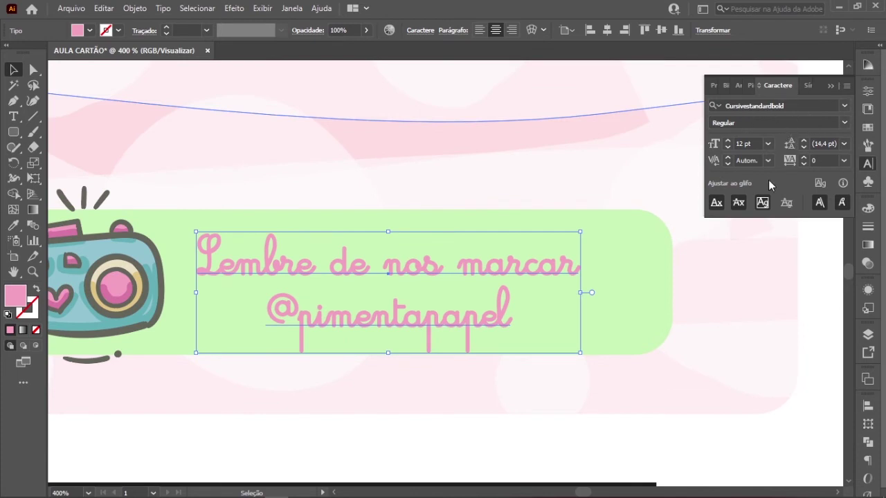
pyautogui.click(804, 147)
pyautogui.click(804, 146)
pyautogui.click(803, 147)
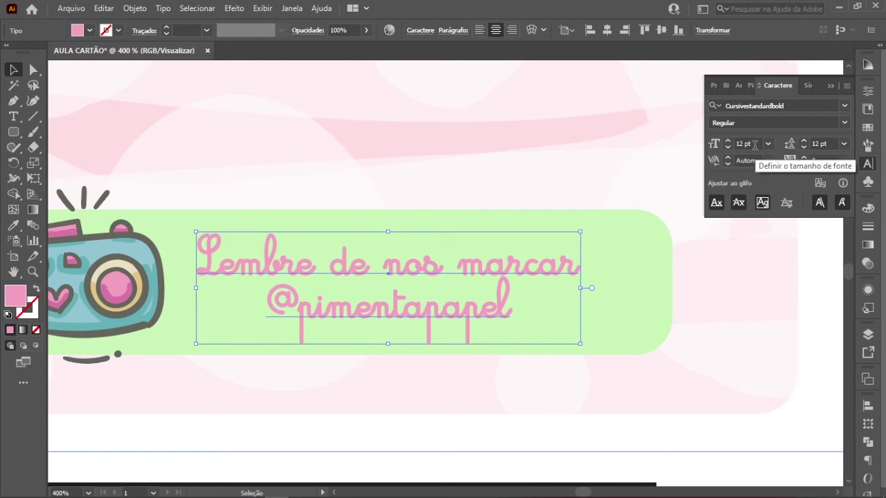
# - Examine the whole card layout with the text in place on the green bar
pyautogui.hotkey('ctrl', 'alt', 'space')
pyautogui.keyDown('ctrl'); pyautogui.keyDown('alt'); pyautogui.click(409, 247); pyautogui.keyUp('alt'); pyautogui.keyUp('ctrl')
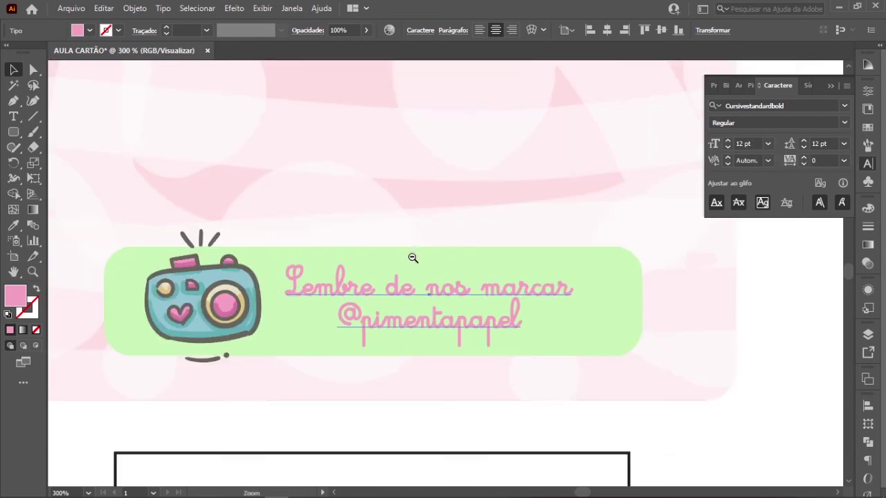
pyautogui.keyDown('ctrl'); pyautogui.keyDown('alt'); pyautogui.click(411, 257); pyautogui.keyUp('alt'); pyautogui.keyUp('ctrl')
pyautogui.keyDown('ctrl'); pyautogui.keyDown('alt'); pyautogui.click(415, 266); pyautogui.keyUp('alt'); pyautogui.keyUp('ctrl')
pyautogui.keyDown('ctrl'); pyautogui.keyDown('alt'); pyautogui.click(425, 277); pyautogui.keyUp('alt'); pyautogui.keyUp('ctrl')
pyautogui.keyDown('ctrl'); pyautogui.keyDown('alt'); pyautogui.click(430, 281); pyautogui.keyUp('alt'); pyautogui.keyUp('ctrl')
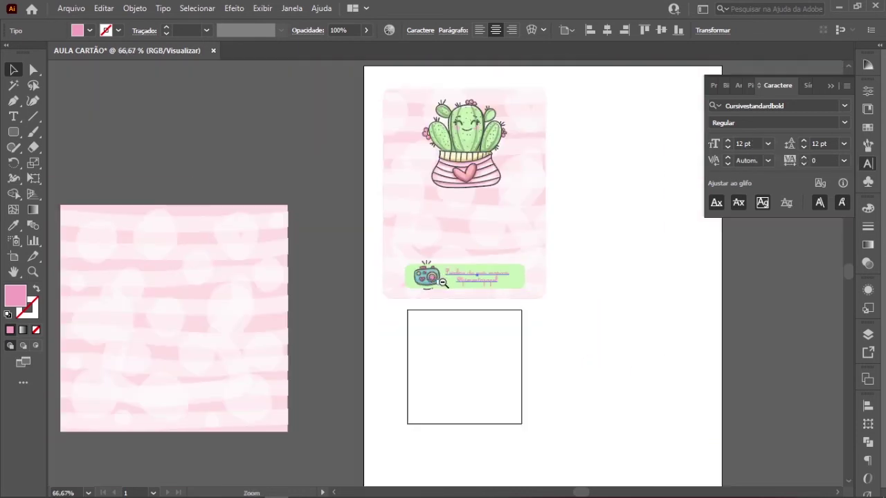
pyautogui.click(599, 246)
pyautogui.moveTo(593, 237); pyautogui.dragTo(567, 253)
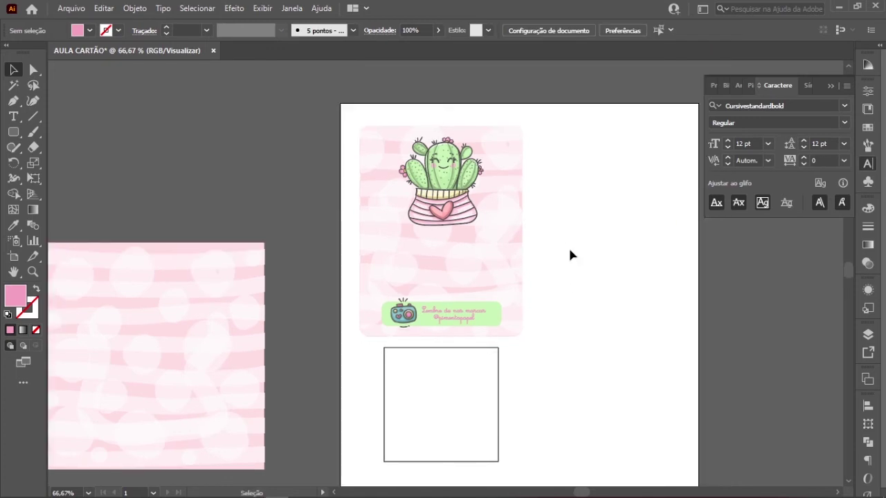
pyautogui.keyDown('ctrl'); pyautogui.click(523, 256); pyautogui.keyUp('ctrl')
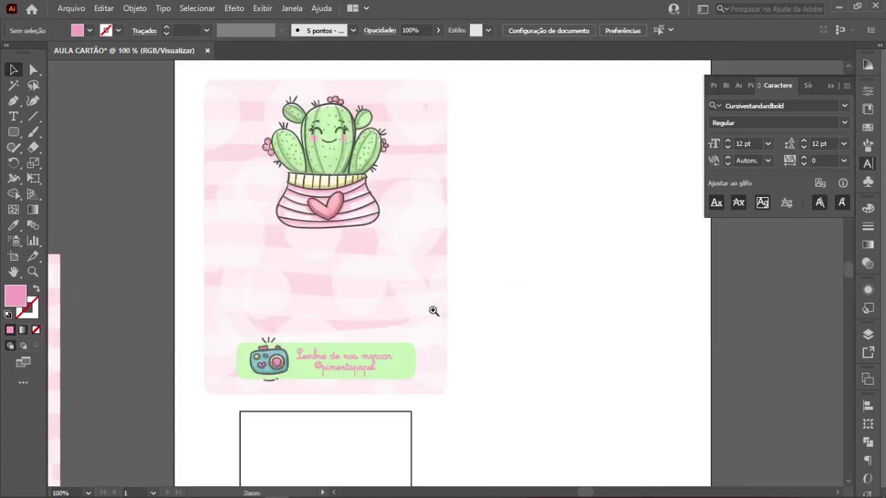
pyautogui.moveTo(434, 230); pyautogui.dragTo(454, 249)
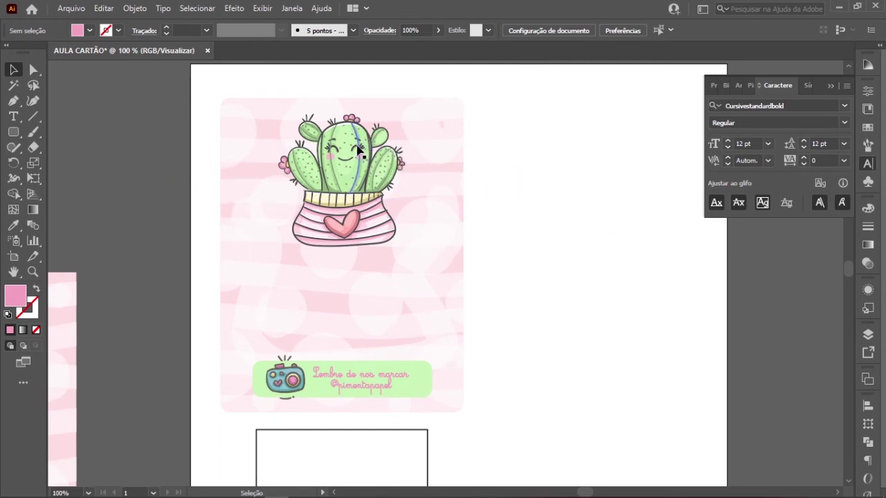
# - Add a drop shadow to the cactus in Multiplicar mode with 75% opacity, 0,1 cm X and Y offsets and 0,1 cm blur
pyautogui.click(379, 151)
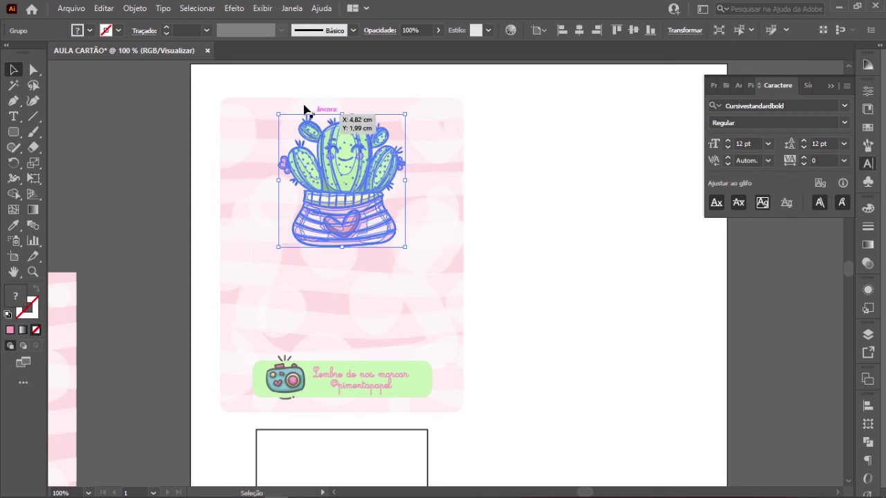
pyautogui.click(234, 8)
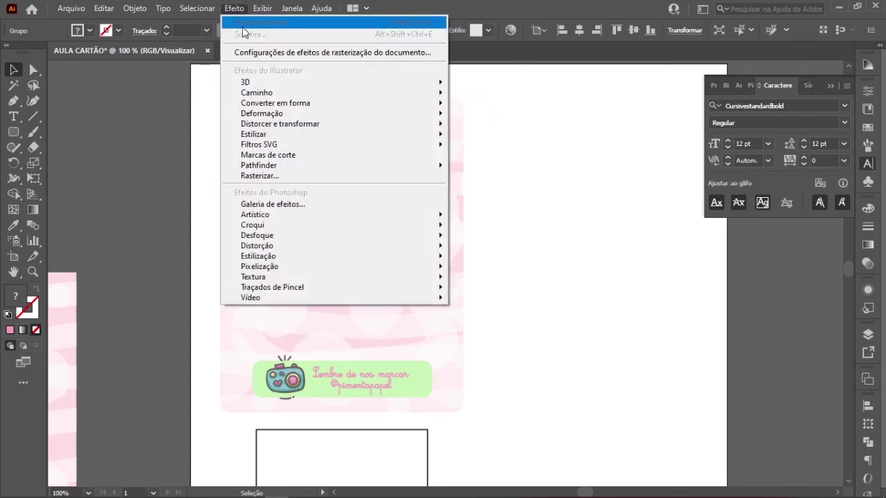
pyautogui.moveTo(272, 137)
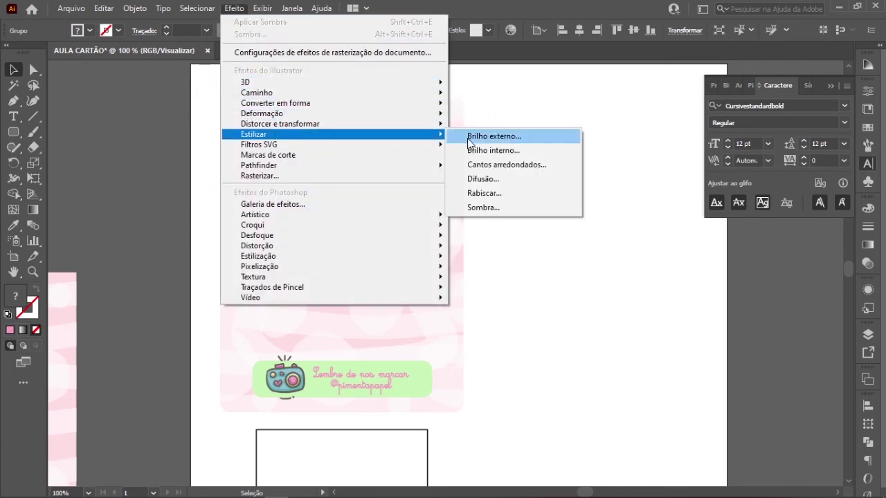
pyautogui.click(498, 208)
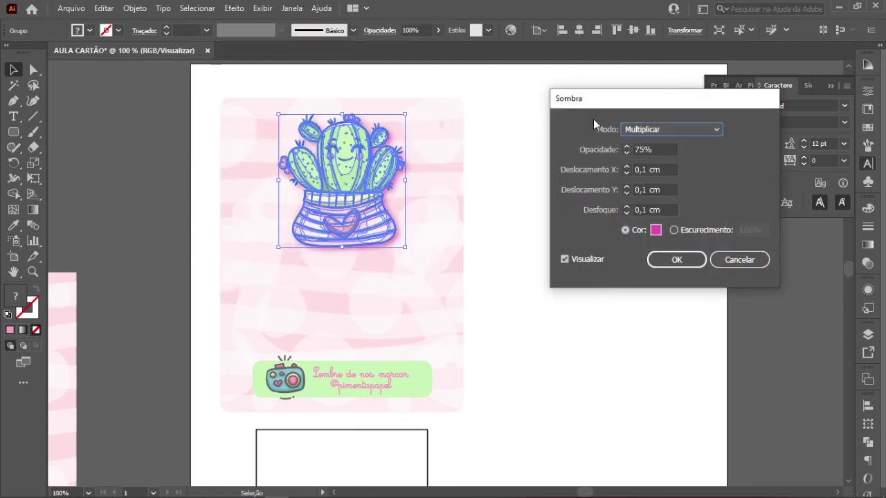
pyautogui.moveTo(600, 104); pyautogui.dragTo(518, 101)
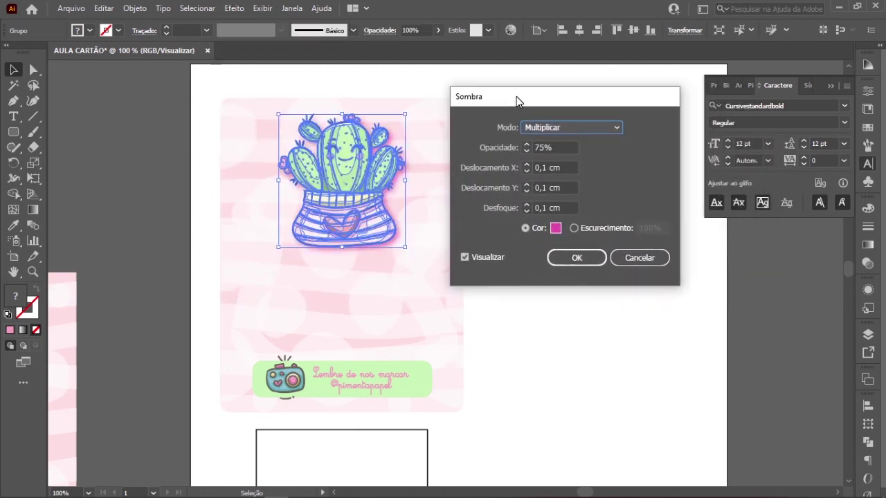
pyautogui.click(568, 128)
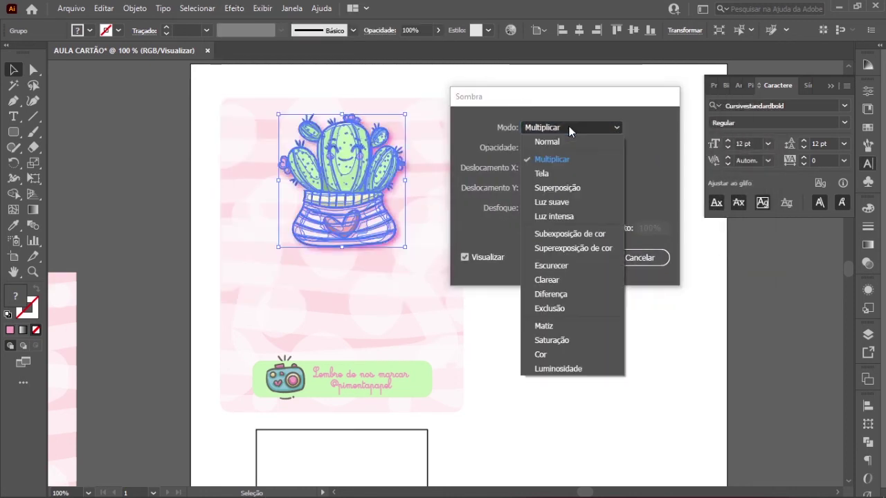
pyautogui.click(553, 160)
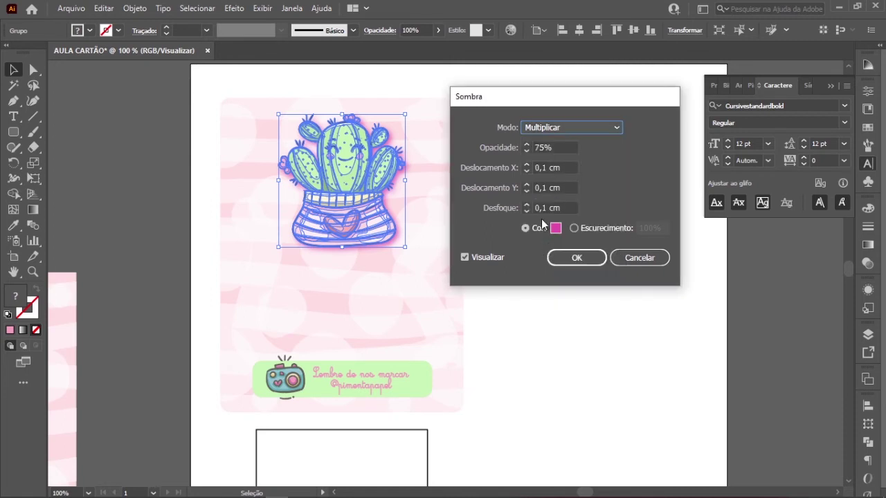
pyautogui.click(559, 147)
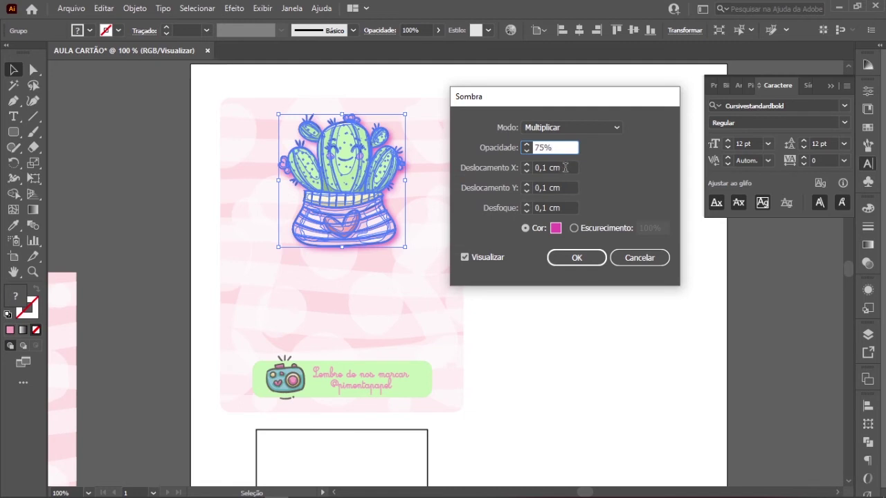
pyautogui.click(565, 167)
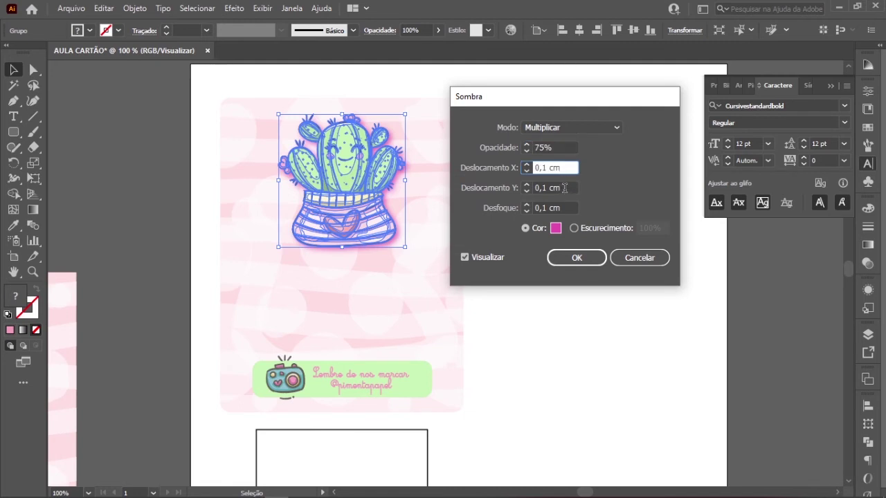
pyautogui.click(565, 188)
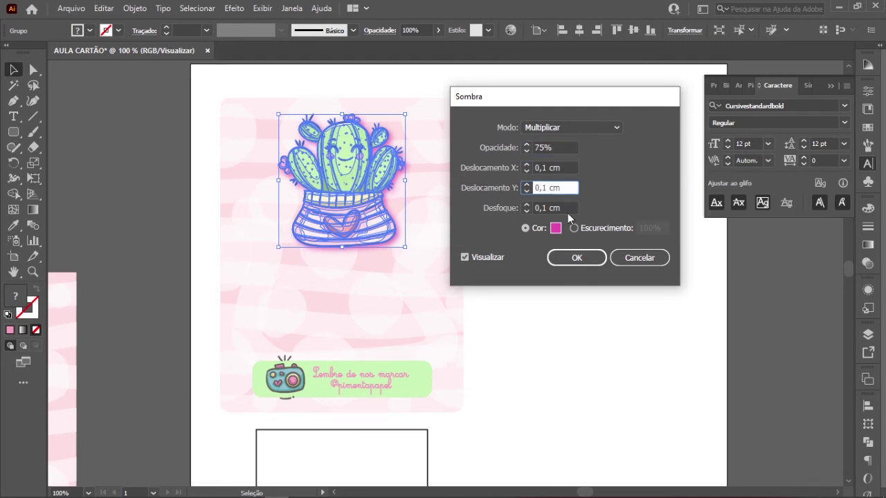
pyautogui.click(568, 213)
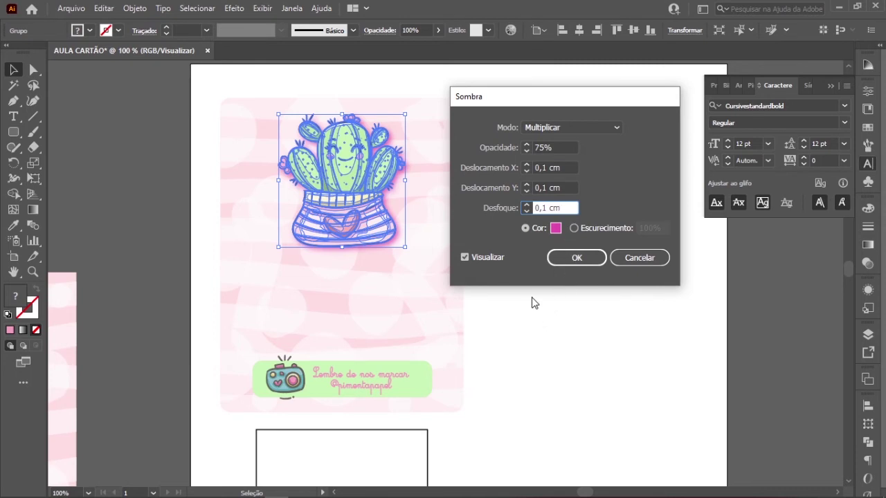
pyautogui.click(556, 228)
pyautogui.moveTo(462, 139); pyautogui.dragTo(663, 194)
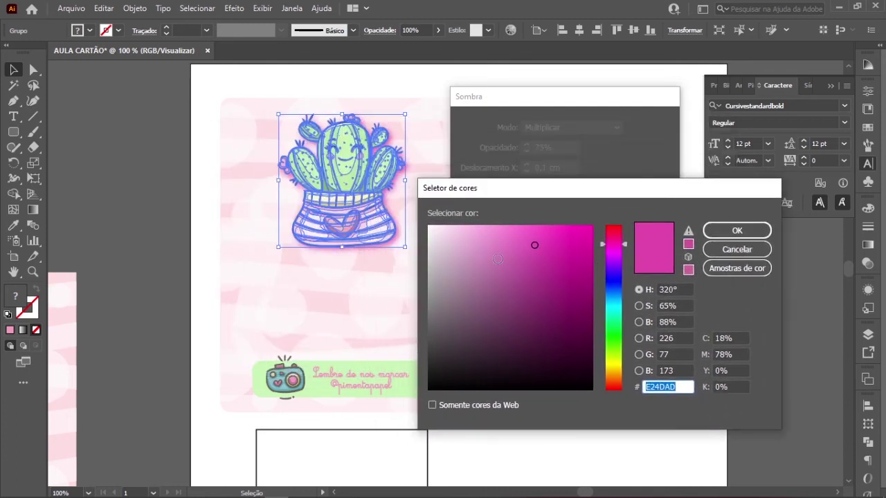
pyautogui.click(727, 250)
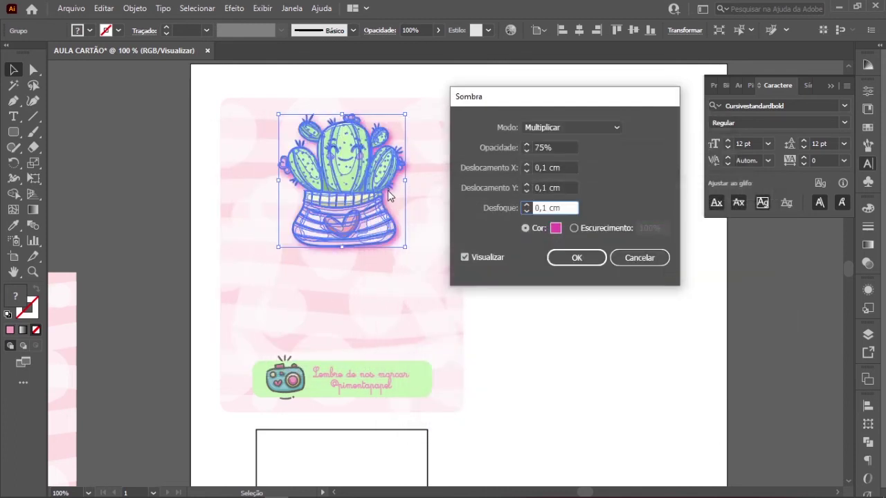
# - Use the pink E24DAD as the cactus shadow's colour and apply the effect
pyautogui.click(555, 228)
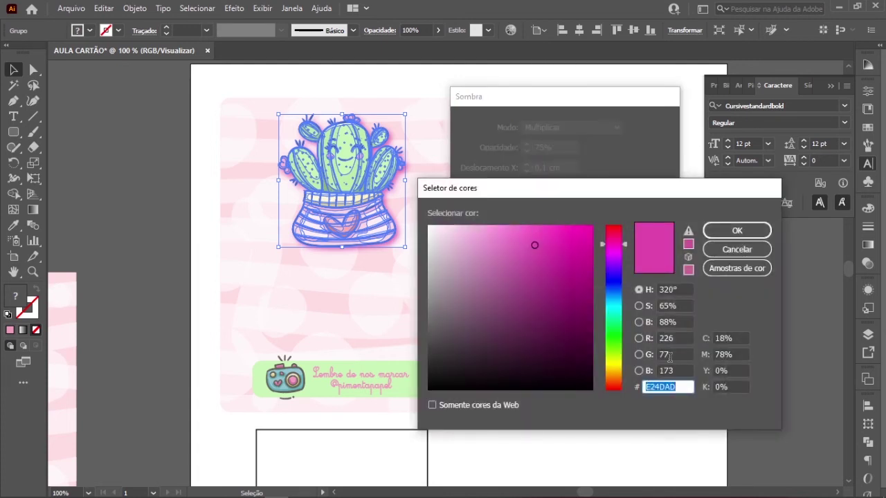
pyautogui.click(651, 388)
pyautogui.click(735, 231)
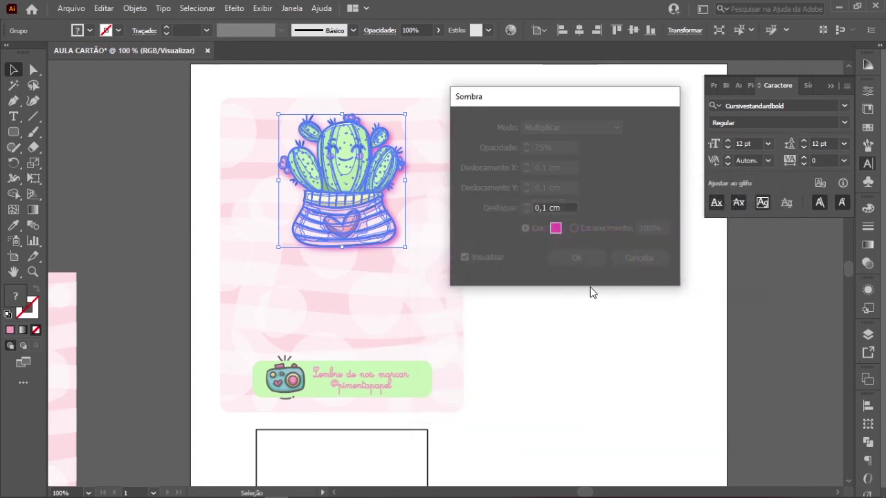
pyautogui.click(570, 258)
pyautogui.click(540, 267)
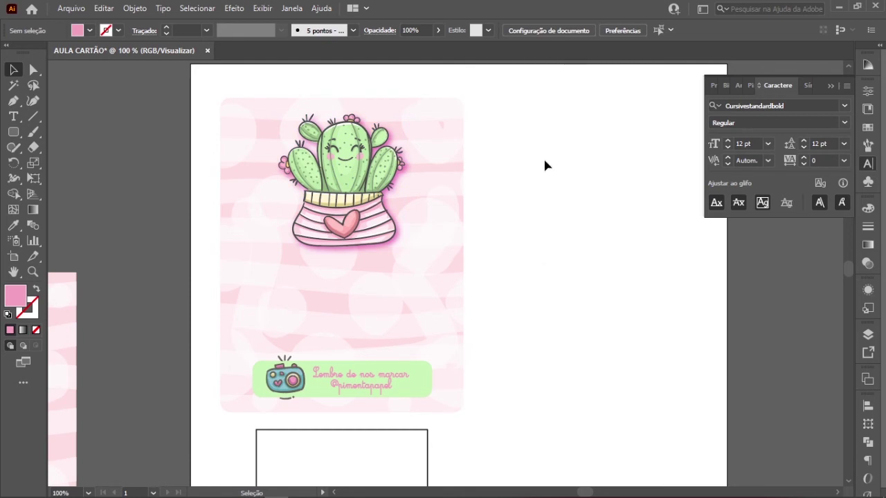
# - Nudge the cactus slightly downward on the card
pyautogui.click(356, 170)
pyautogui.press('Down')
pyautogui.press('Down')
pyautogui.press('Down')
pyautogui.press('Down')
pyautogui.press('Down')
pyautogui.press('Down')
pyautogui.press('Down')
pyautogui.press('Down')
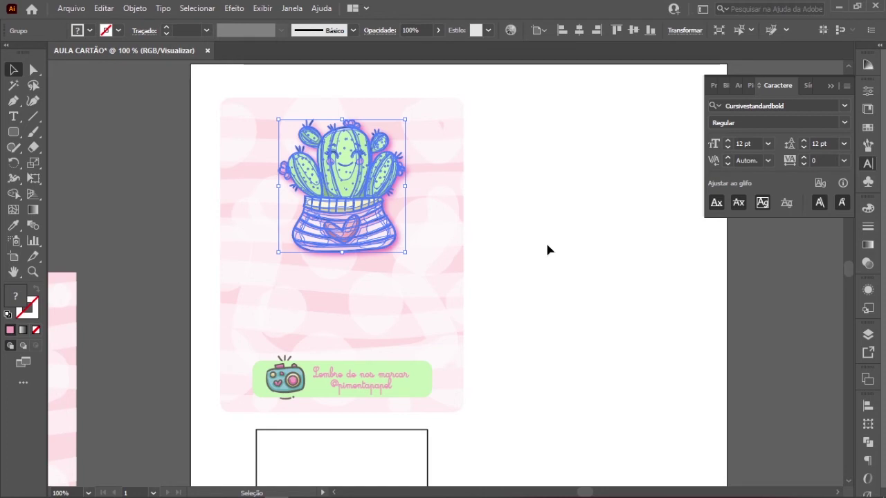
# - Apply a pink drop shadow to the green bar in Multiplicar mode with 75% opacity, 0,1 cm offsets and 0,1 cm blur
pyautogui.click(426, 378)
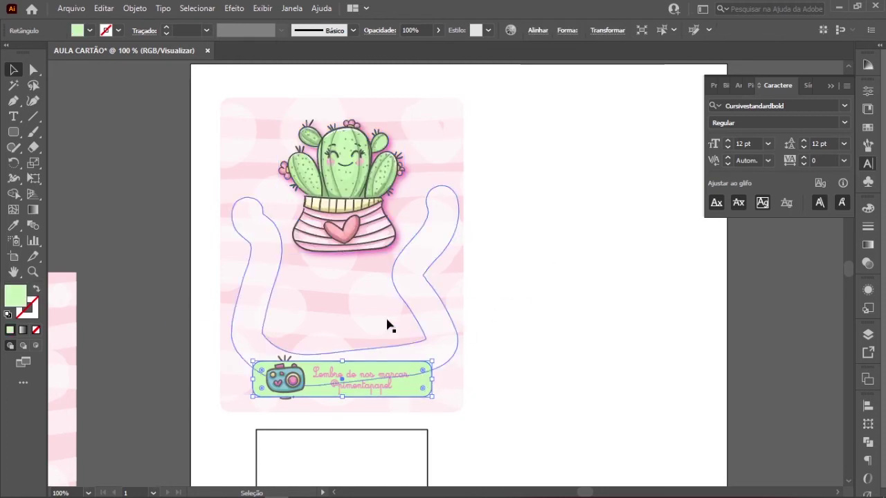
pyautogui.click(232, 9)
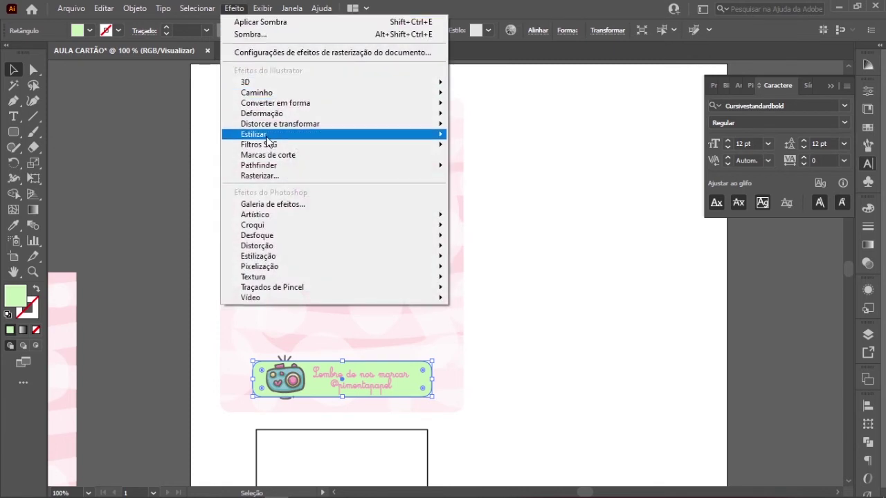
pyautogui.moveTo(309, 139)
pyautogui.click(509, 209)
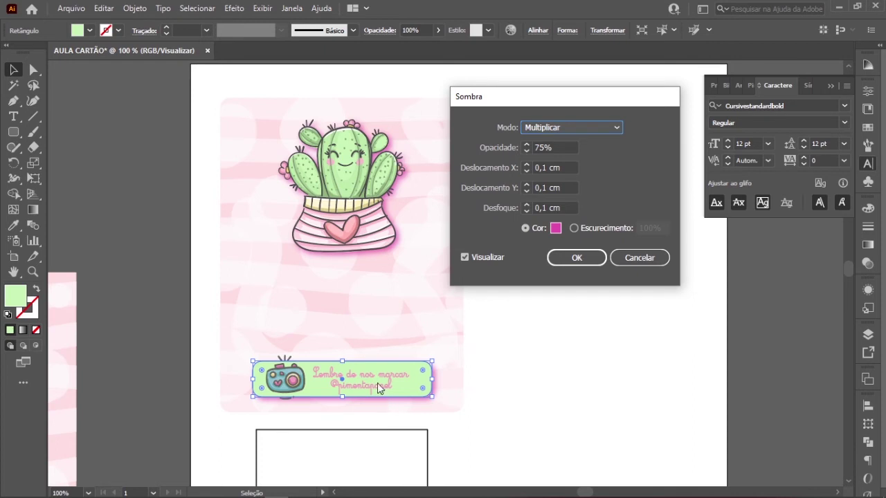
pyautogui.click(559, 150)
pyautogui.press('Tab')
pyautogui.press('Tab')
pyautogui.press('Tab')
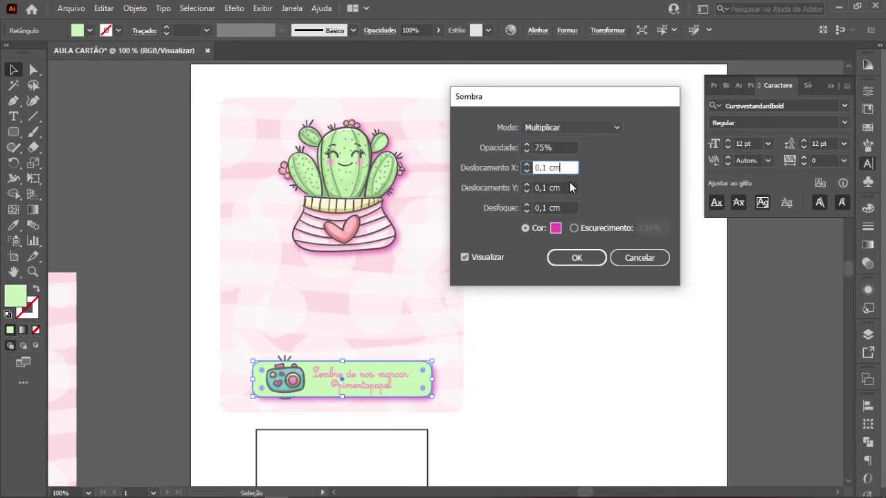
pyautogui.click(574, 257)
pyautogui.click(551, 256)
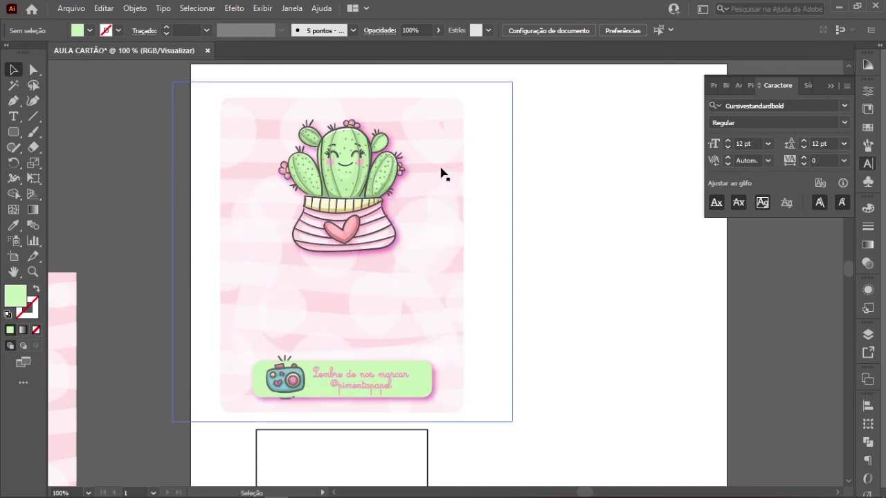
# - Draw a rounded rectangle just inside the edges of the pink card, leaving a narrow margin all around
pyautogui.click(13, 134)
pyautogui.click(12, 135)
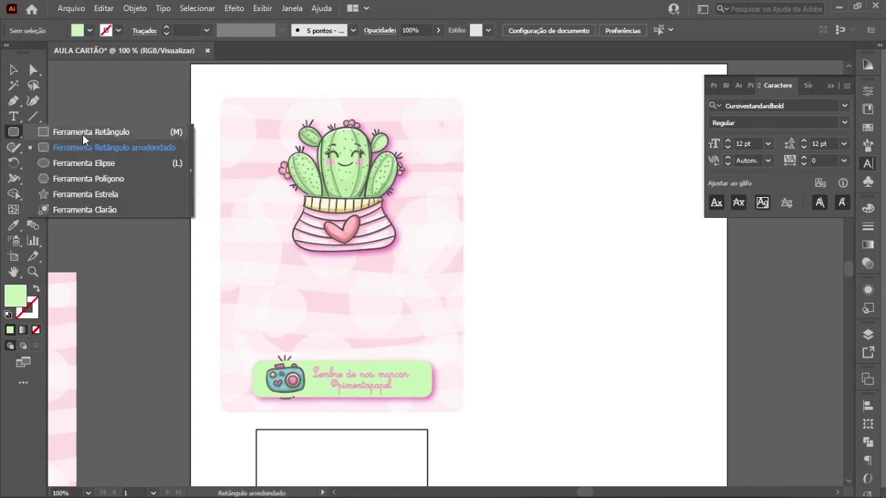
pyautogui.click(104, 148)
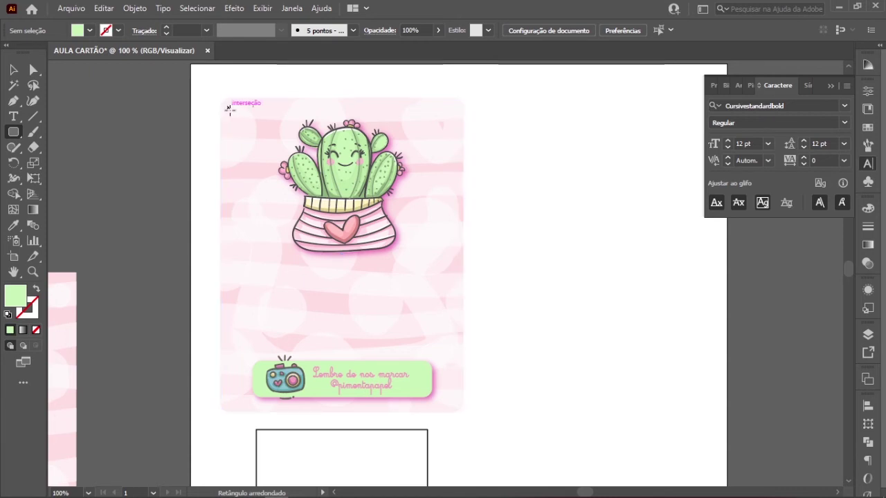
pyautogui.moveTo(228, 108); pyautogui.dragTo(453, 403)
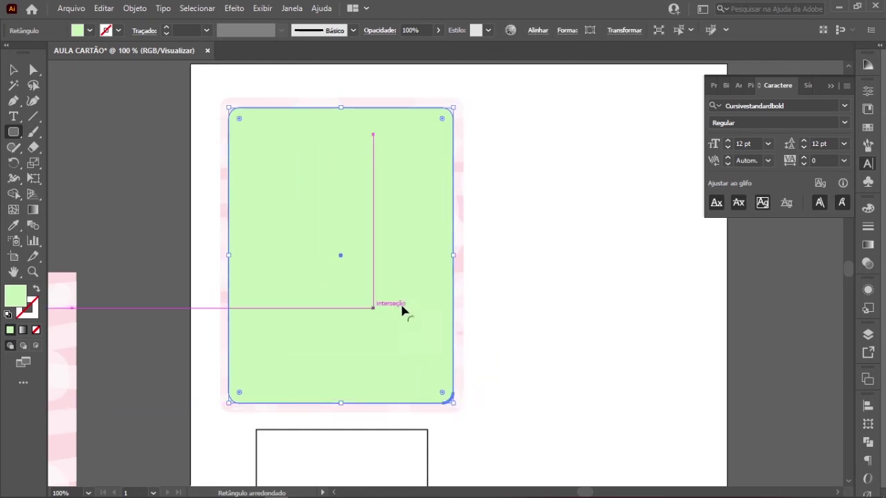
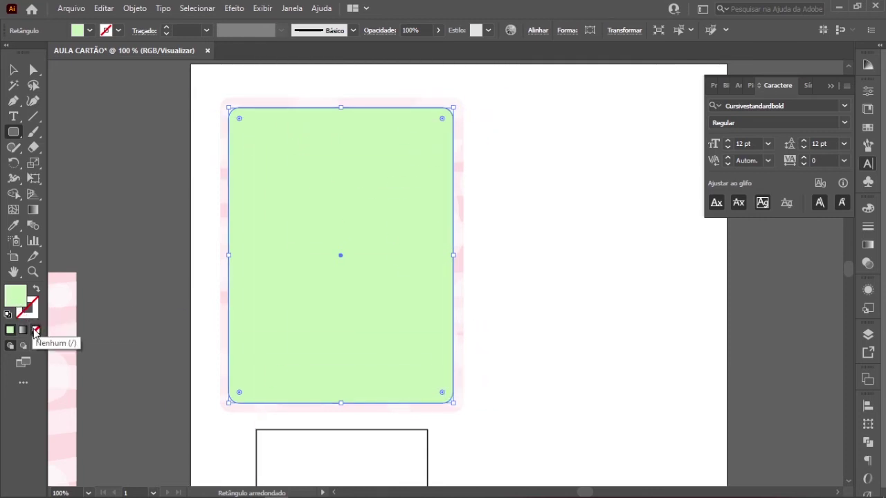
# - Remove the new rounded rectangle's fill and give it a dark purple stroke, 3F1D35
pyautogui.click(36, 331)
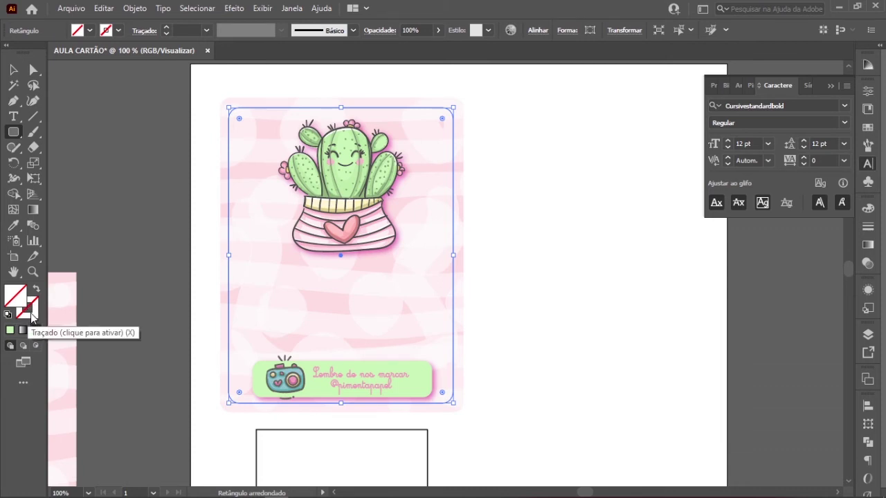
pyautogui.click(33, 317)
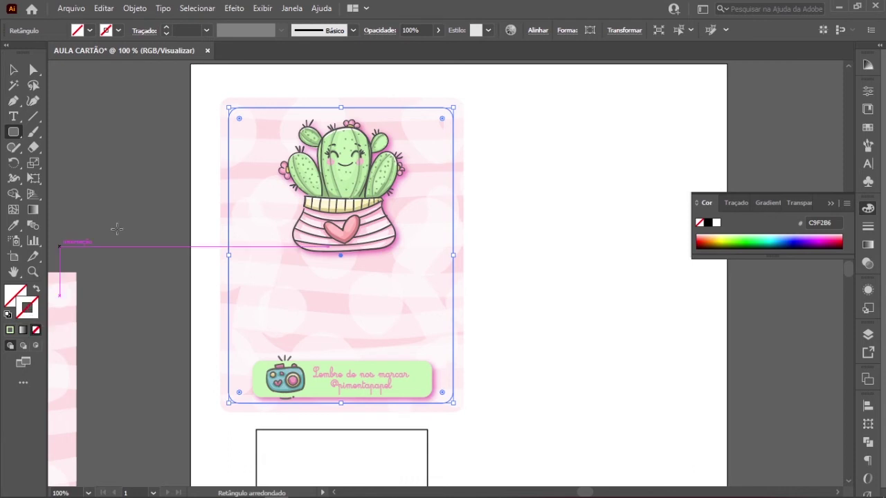
pyautogui.click(829, 205)
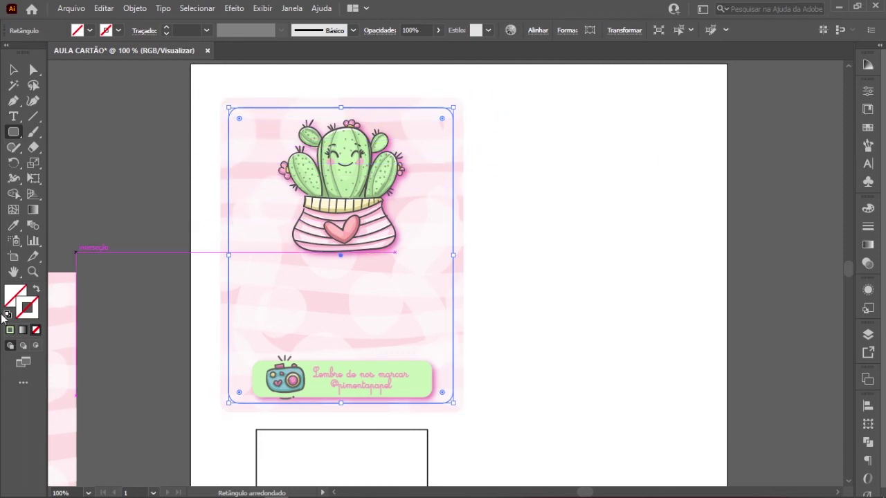
pyautogui.doubleClick(26, 307)
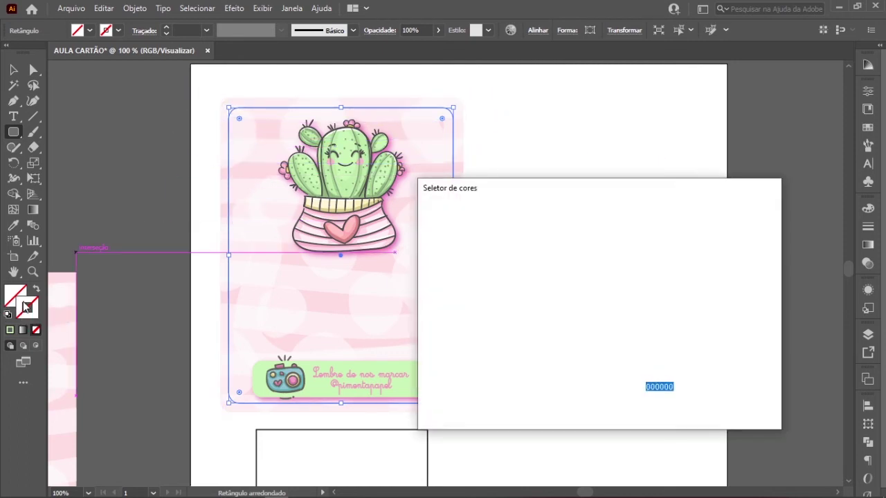
pyautogui.moveTo(494, 191)
pyautogui.mouseDown()
pyautogui.moveTo(512, 187)
pyautogui.moveTo(566, 136)
pyautogui.mouseUp()
pyautogui.click(578, 292)
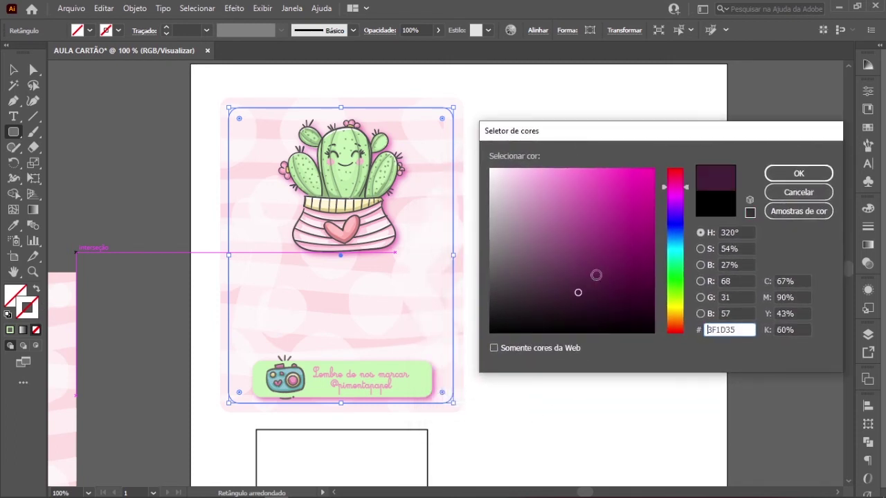
pyautogui.click(796, 175)
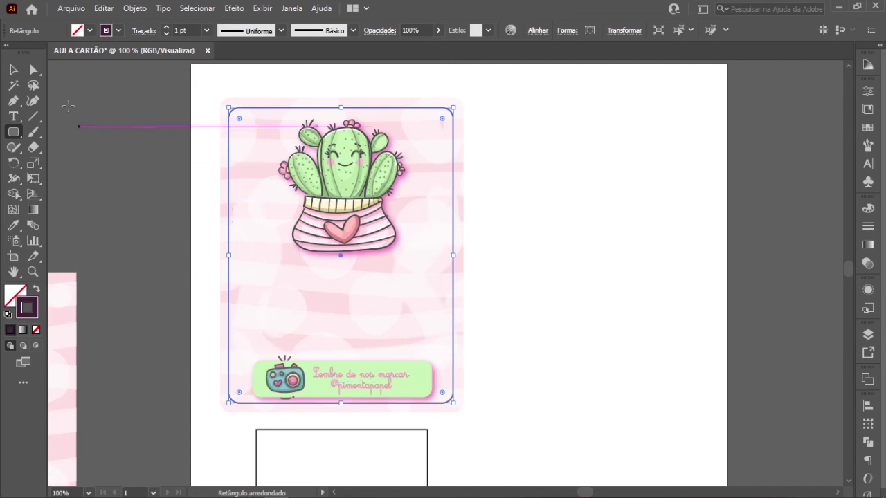
pyautogui.press('v')
pyautogui.click(99, 150)
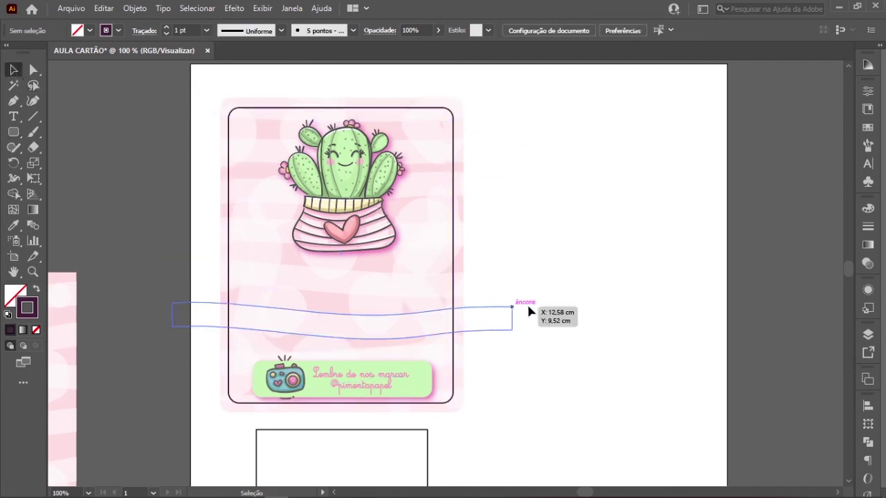
# - Examine the outline frame up close around the lower part of the card and the green bar
pyautogui.scroll(1, 450, 311)
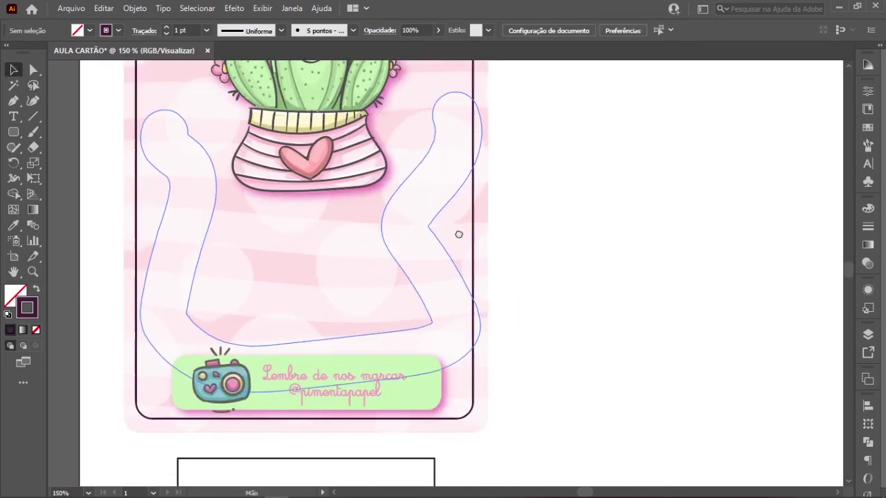
pyautogui.scroll(3, 458, 235)
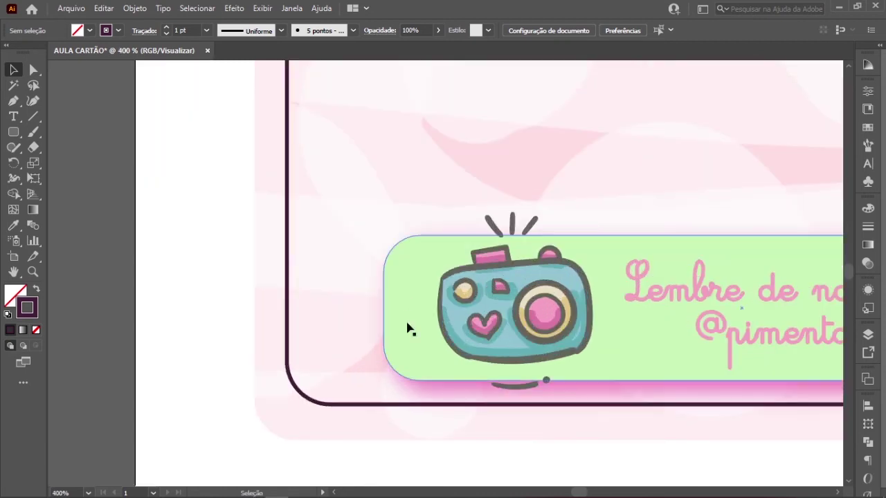
# - Recolor the outline frame's stroke with the dark gray sampled from the camera's outline, leaving the frame without a fill
pyautogui.scroll(2, 405, 292)
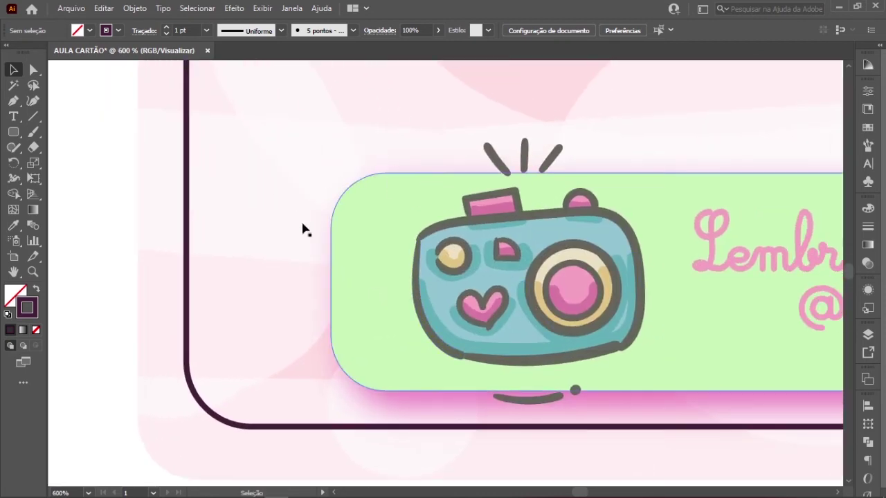
pyautogui.click(187, 265)
pyautogui.click(188, 266)
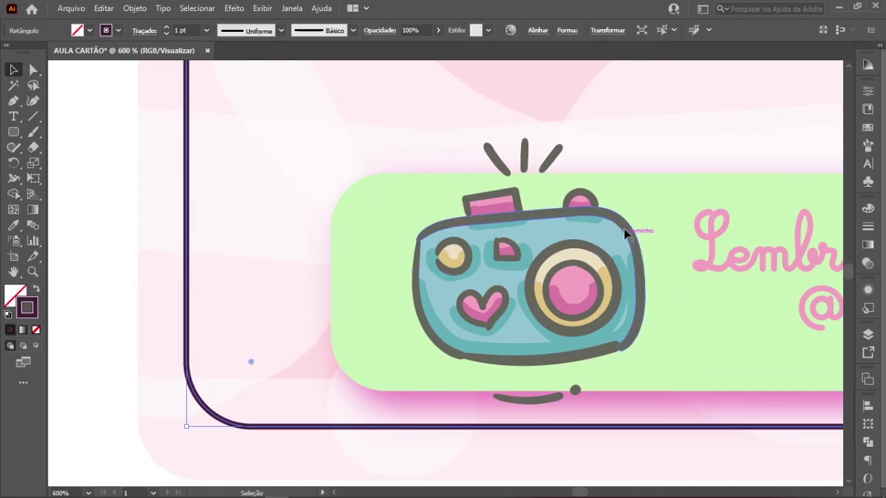
pyautogui.press('i')
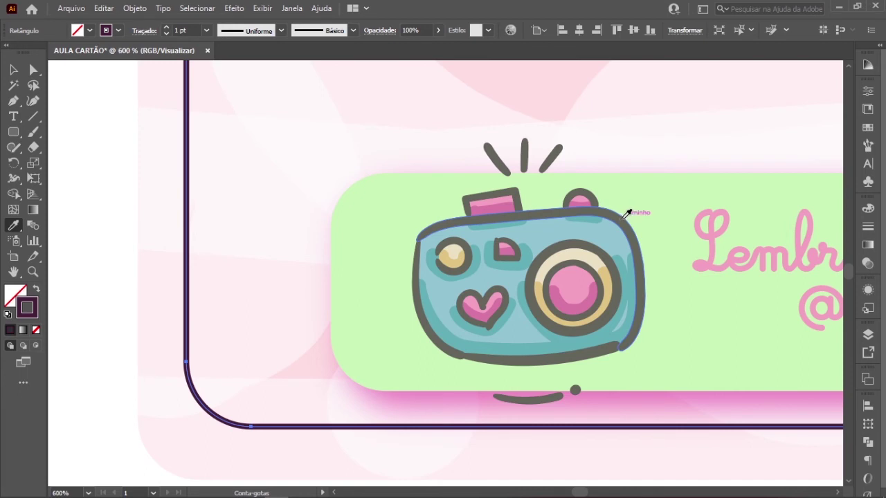
pyautogui.click(627, 212)
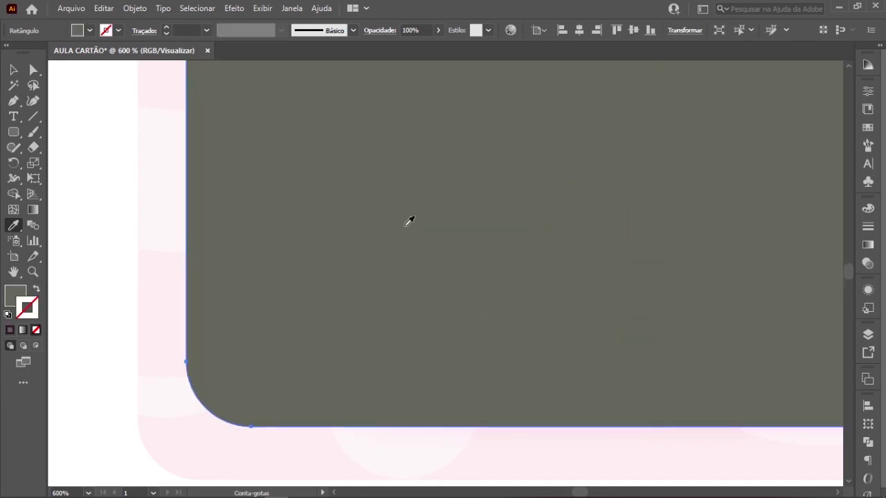
pyautogui.hotkey('ctrl', 'z')
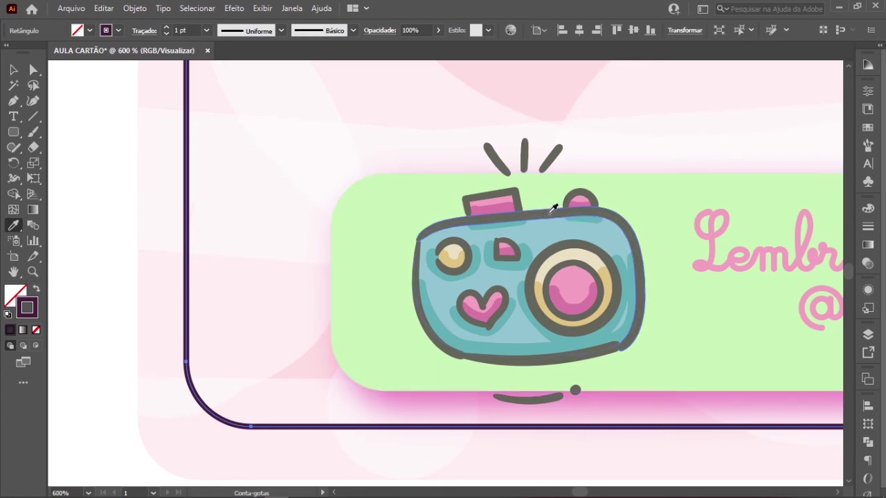
pyautogui.click(552, 208)
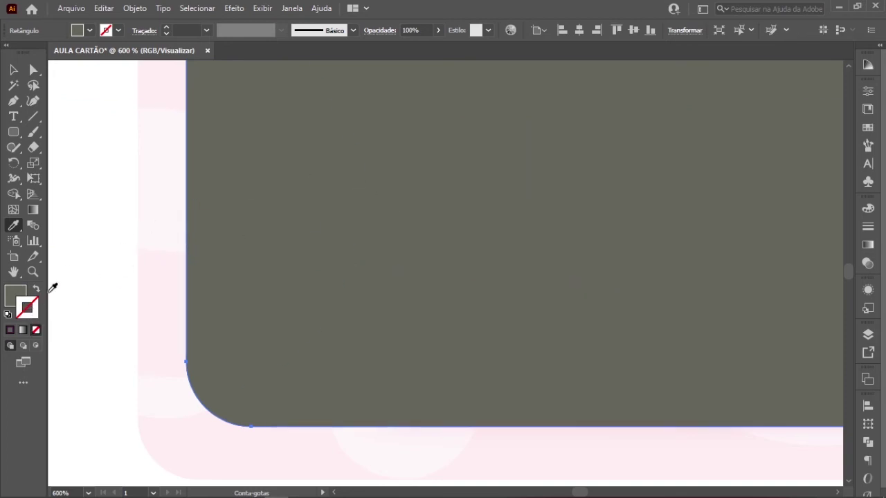
pyautogui.click(36, 291)
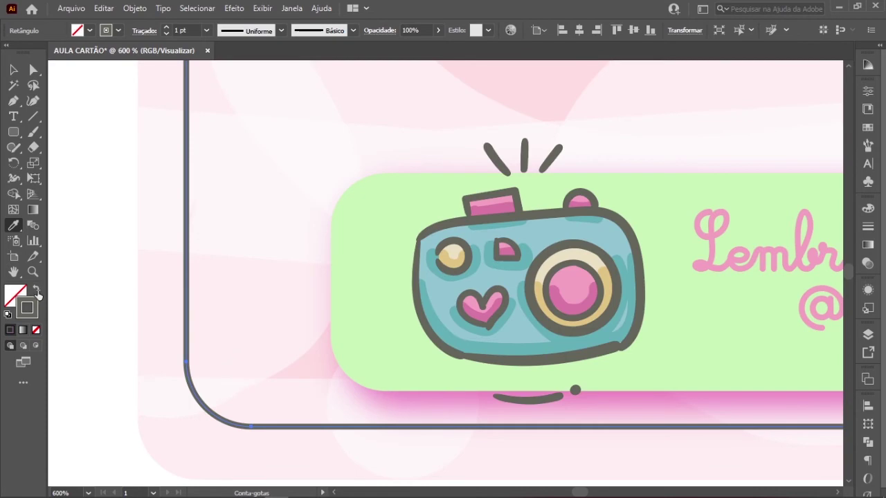
pyautogui.click(14, 70)
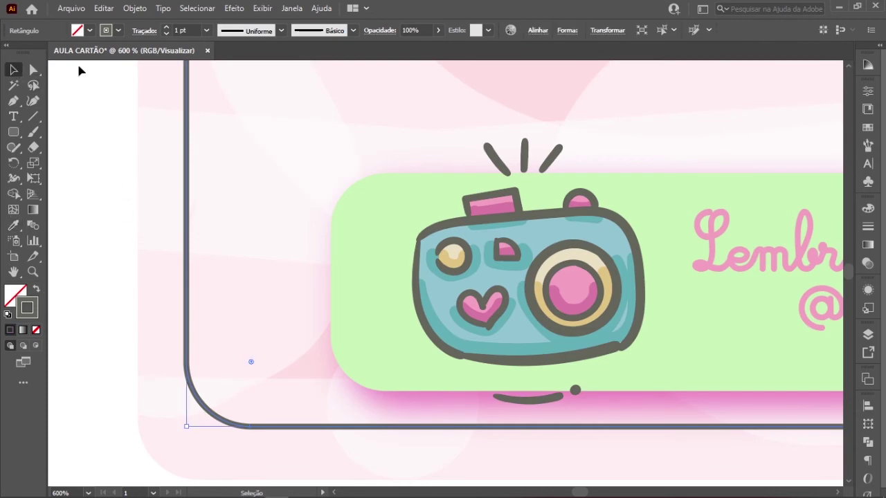
pyautogui.hotkey('ctrl', '-')
pyautogui.scroll(-4, 491, 287)
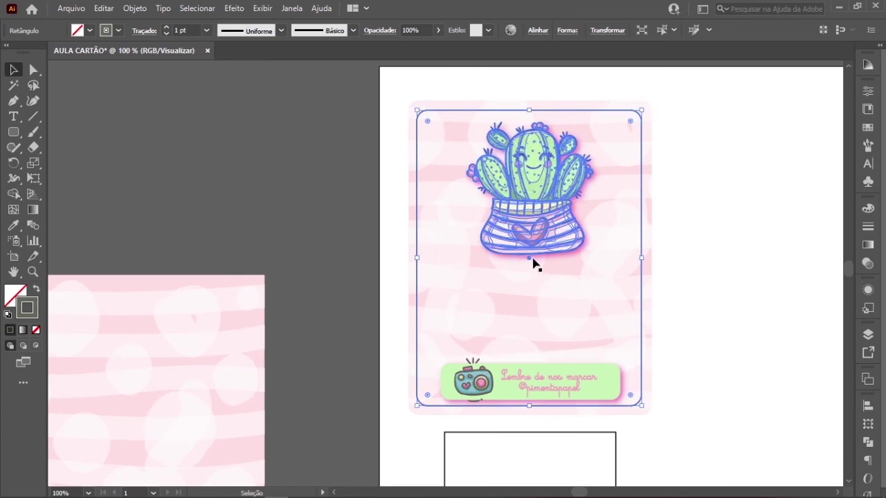
pyautogui.click(674, 149)
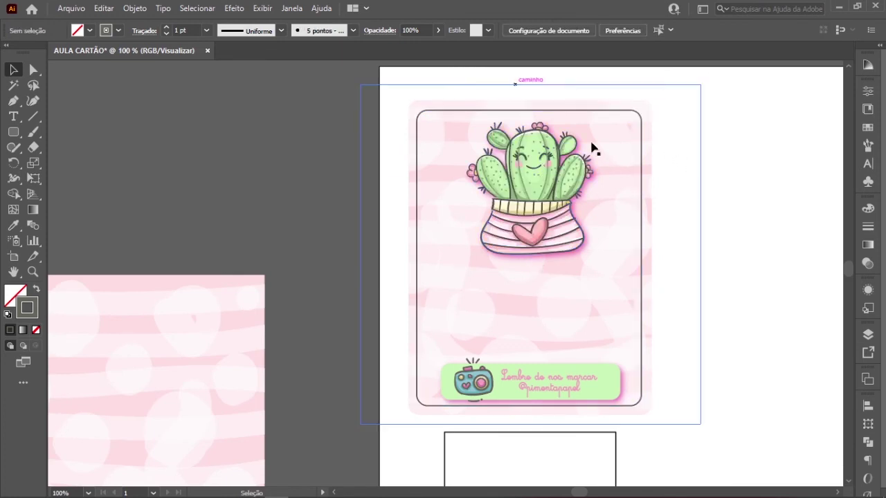
# - Set the outline frame's stroke weight to 2 pt
pyautogui.hotkey('ctrl', 'space')
pyautogui.click(639, 246)
pyautogui.moveTo(369, 194); pyautogui.dragTo(474, 123)
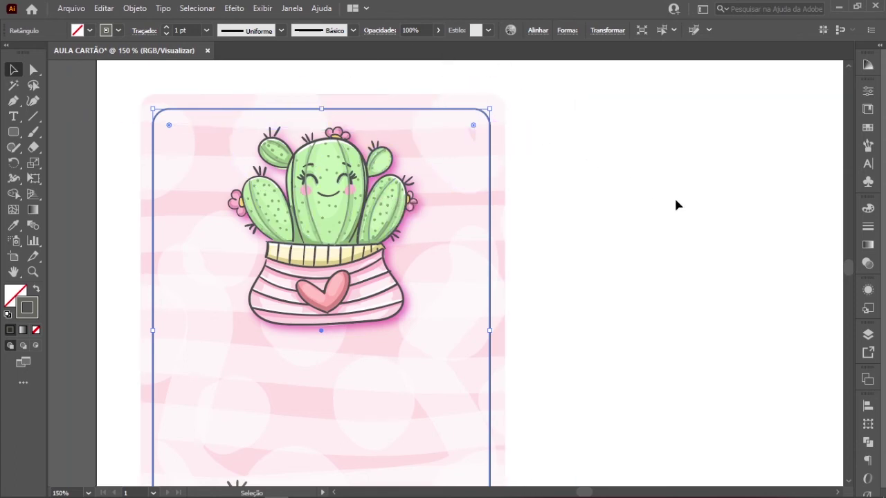
pyautogui.click(868, 229)
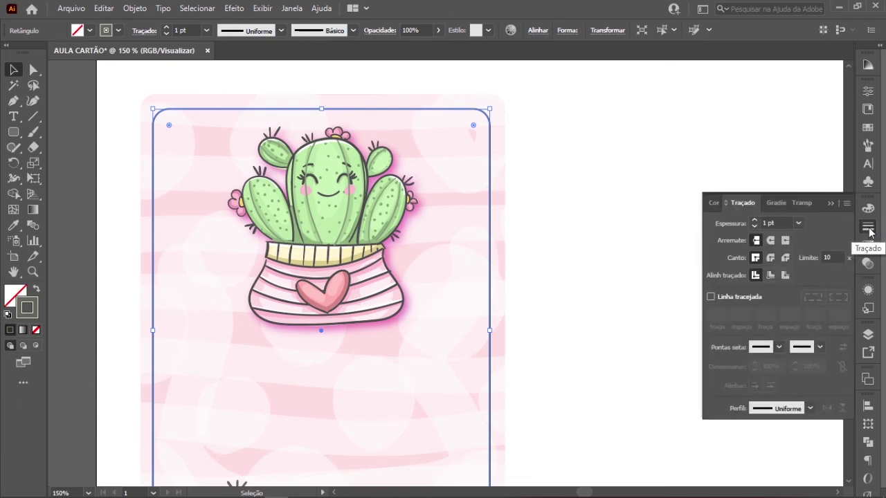
pyautogui.click(296, 15)
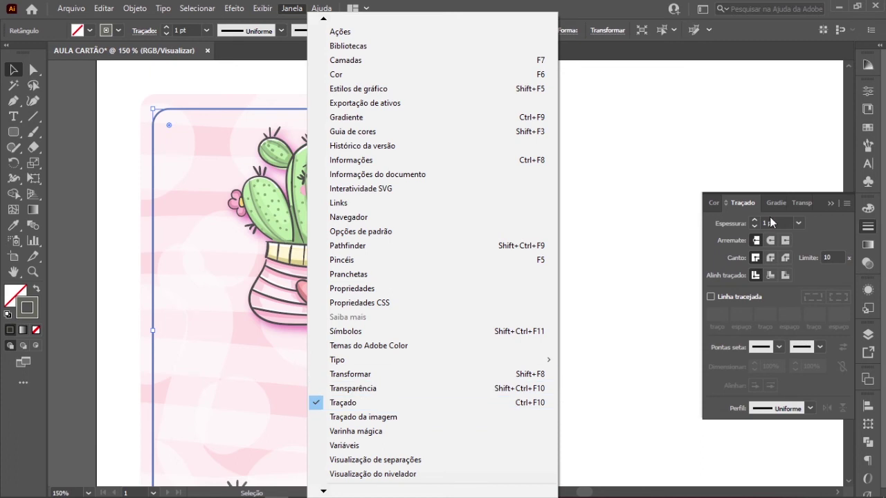
pyautogui.click(741, 203)
pyautogui.click(868, 226)
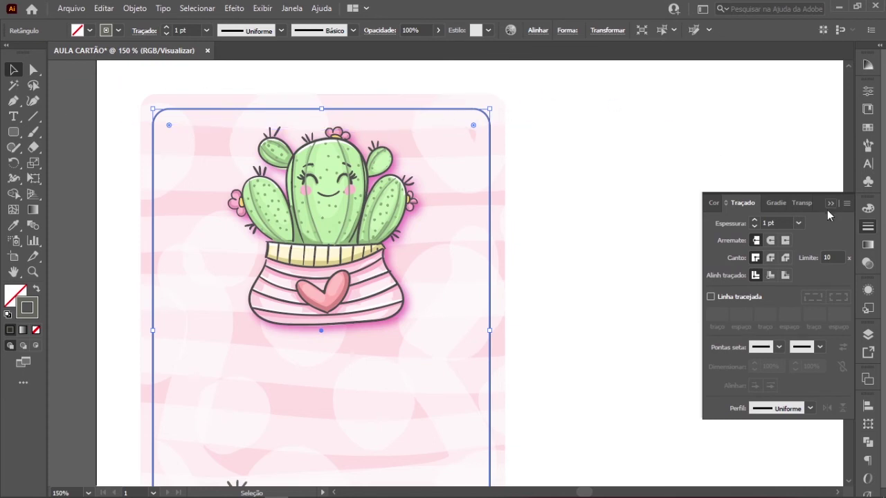
pyautogui.click(798, 221)
pyautogui.click(811, 252)
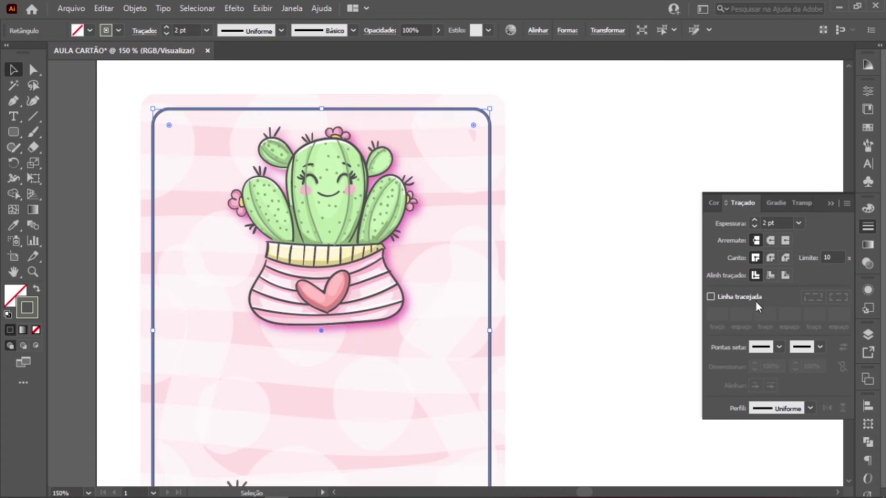
# - Turn the frame's stroke into a dashed line with 4 pt dashes, round caps and round corner joins
pyautogui.click(710, 297)
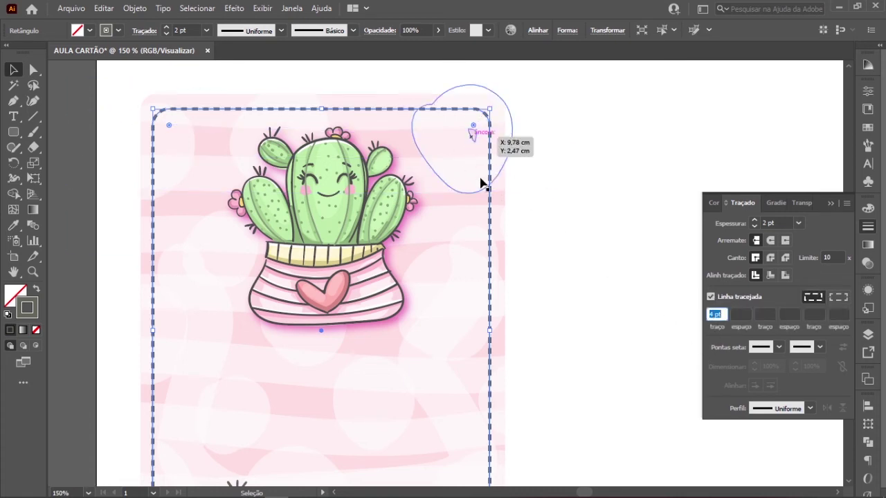
pyautogui.hotkey('ctrl', 'space')
pyautogui.click(479, 237)
pyautogui.click(454, 228)
pyautogui.click(439, 220)
pyautogui.click(444, 226)
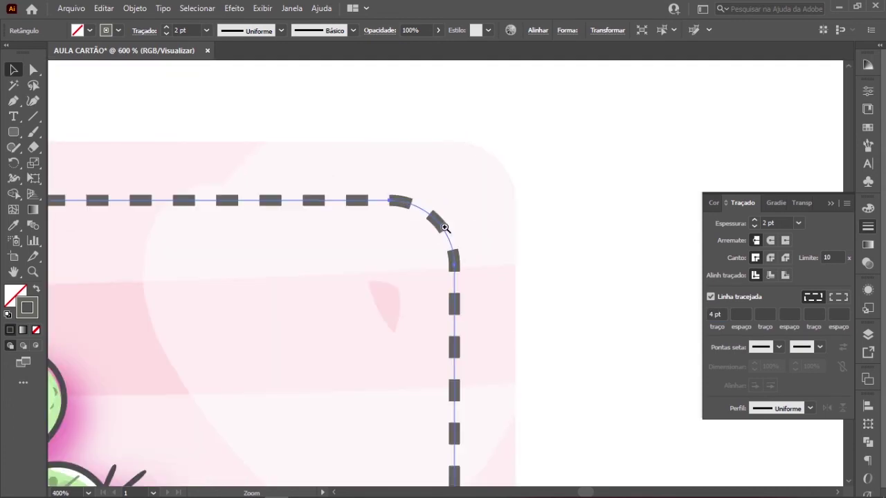
pyautogui.click(449, 250)
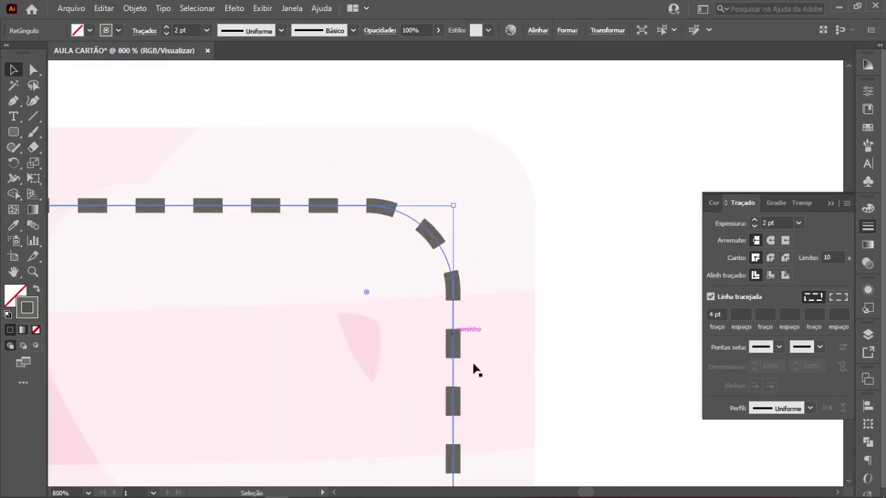
pyautogui.click(773, 240)
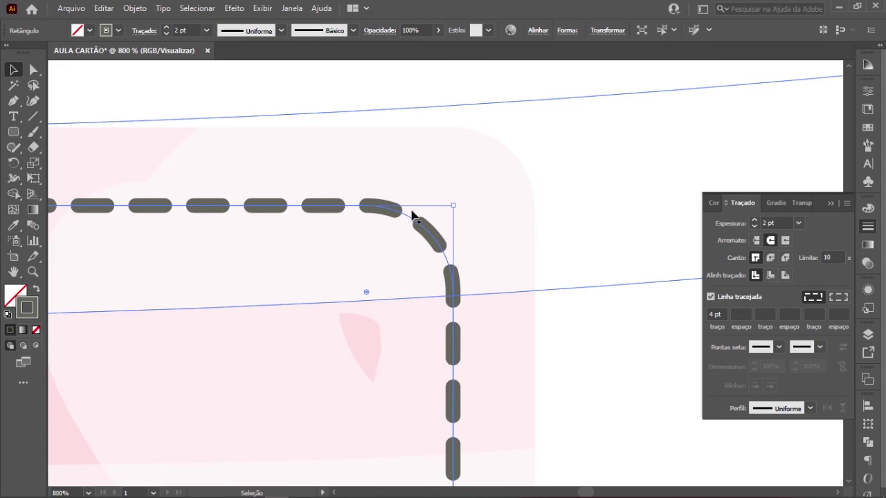
pyautogui.click(771, 260)
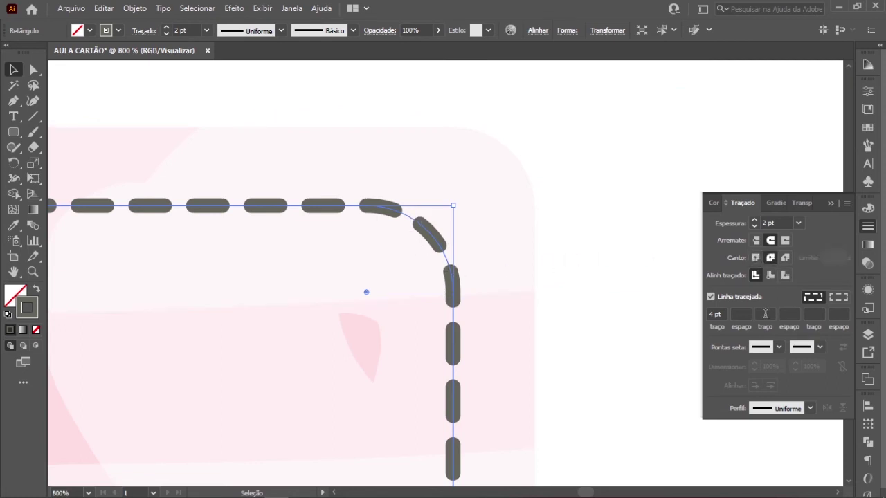
# - Try a dash length of 6 pt on the outline frame's dashed stroke
pyautogui.scroll(-6, 410, 283)
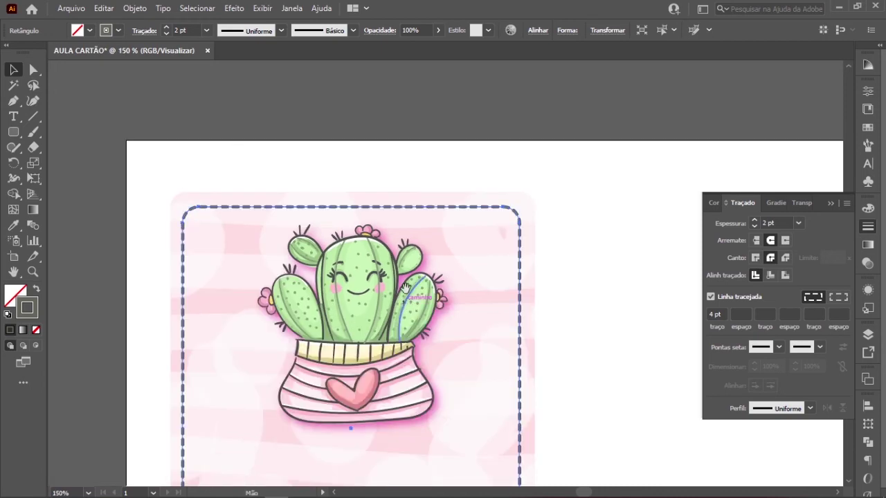
pyautogui.scroll(-3, 447, 174)
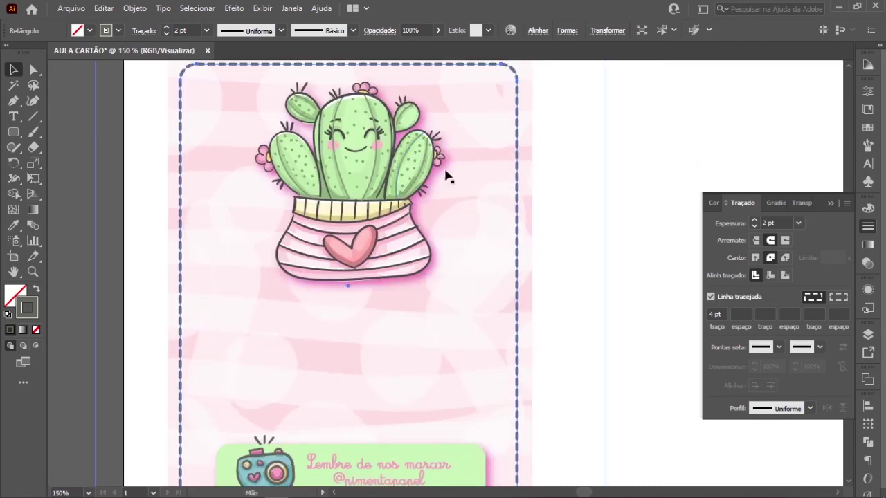
pyautogui.click(722, 313)
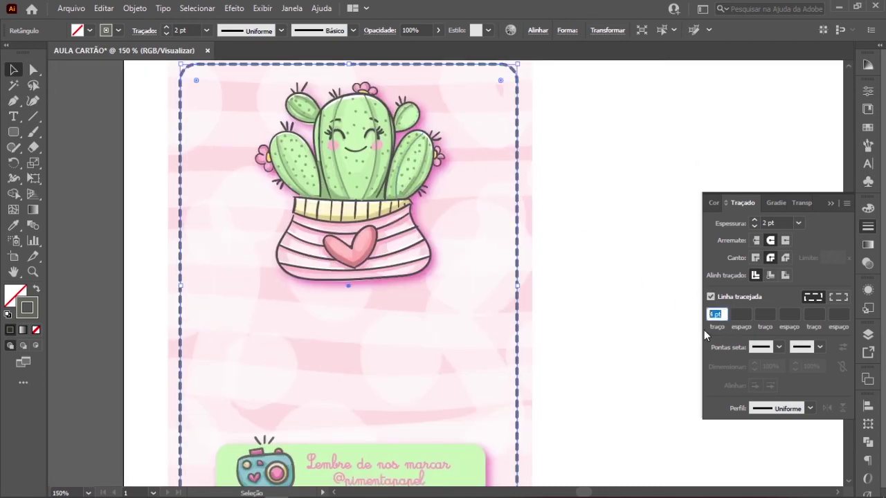
pyautogui.scroll(2, 508, 269)
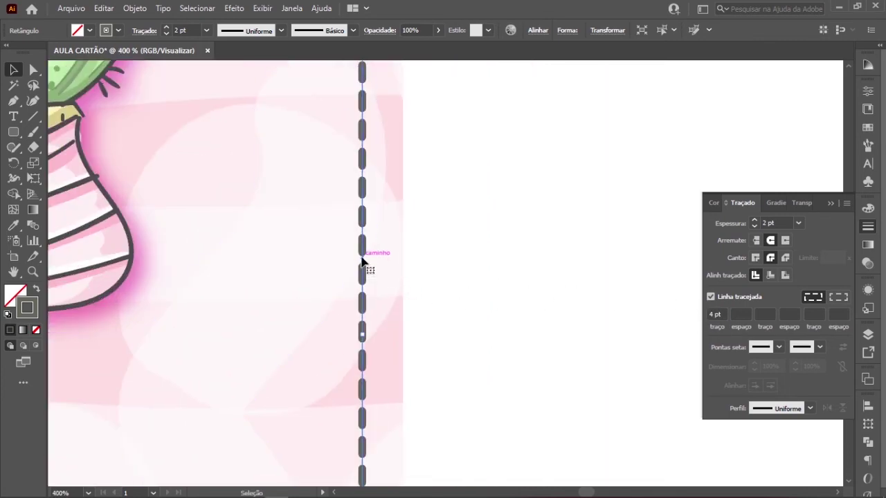
pyautogui.click(714, 314)
pyautogui.write('6')
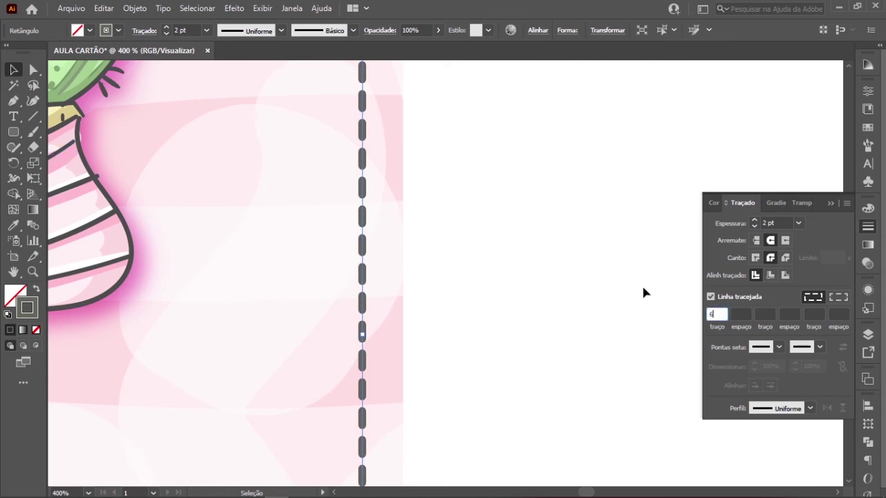
pyautogui.click(672, 306)
pyautogui.click(644, 319)
# - Try a shorter dash length of 2 pt on the outline frame
pyautogui.moveTo(722, 314); pyautogui.dragTo(685, 305)
pyautogui.click(362, 290)
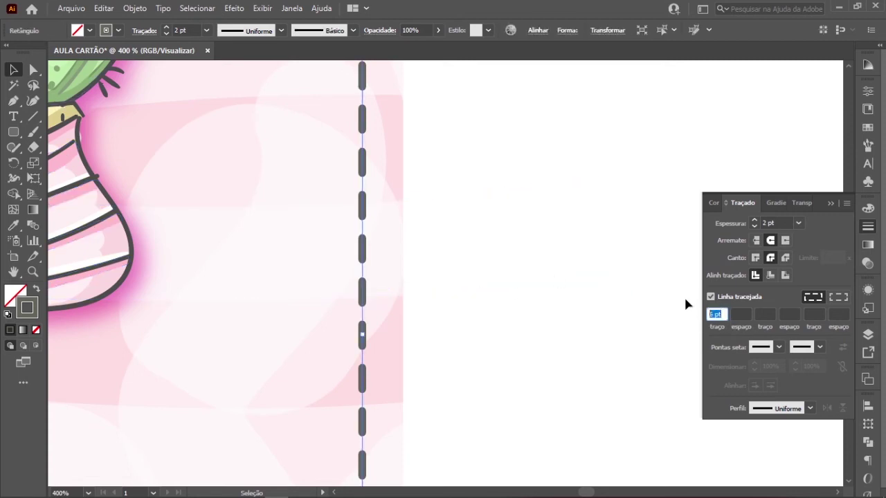
pyautogui.write('2')
pyautogui.press('Return')
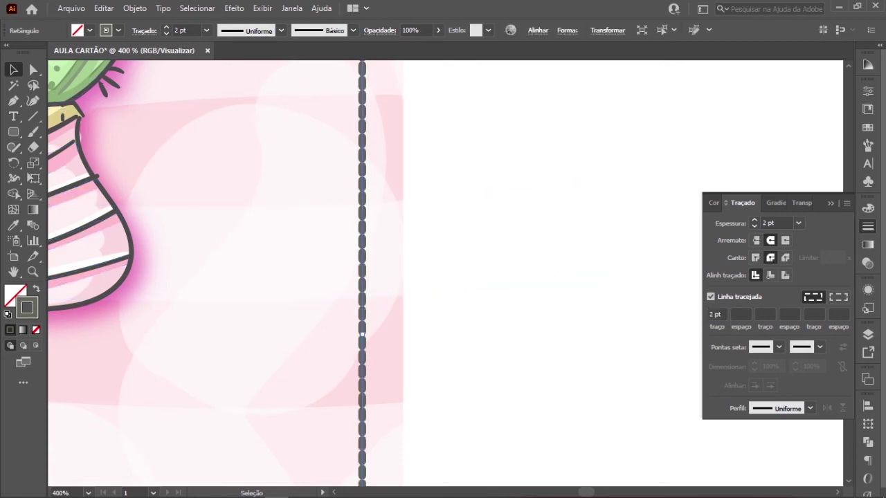
# - Restore the outline frame's dash length to 4 pt and deselect the frame
pyautogui.moveTo(722, 315); pyautogui.dragTo(715, 315)
pyautogui.press('Return')
pyautogui.click(575, 242)
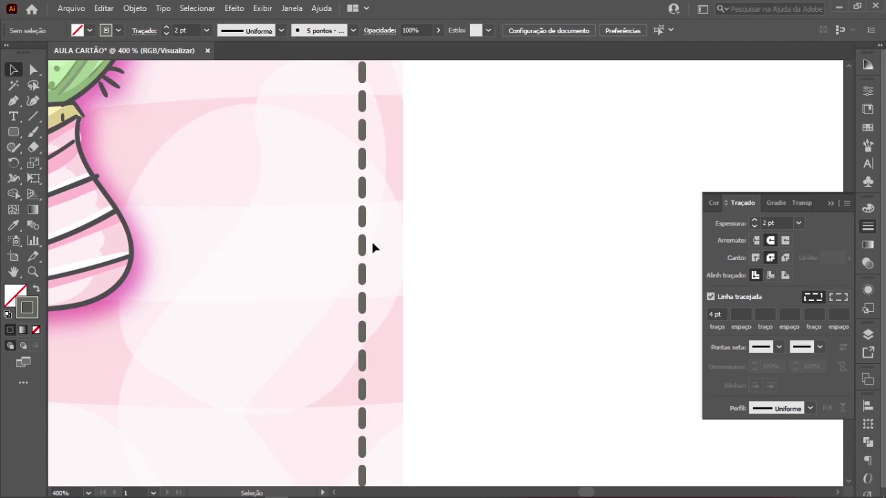
pyautogui.keyDown('alt'); pyautogui.click(371, 245); pyautogui.keyUp('alt')
pyautogui.keyDown('alt'); pyautogui.click(357, 267); pyautogui.keyUp('alt')
pyautogui.keyDown('alt'); pyautogui.click(367, 288); pyautogui.keyUp('alt')
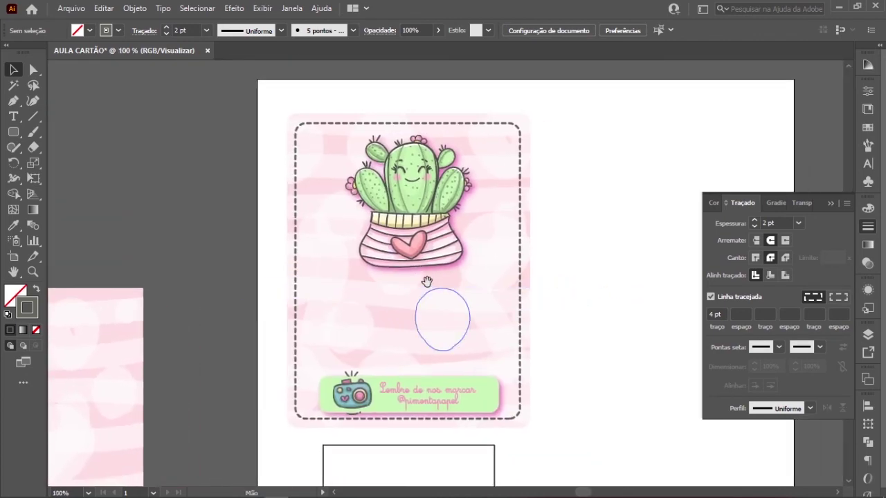
pyautogui.click(407, 399)
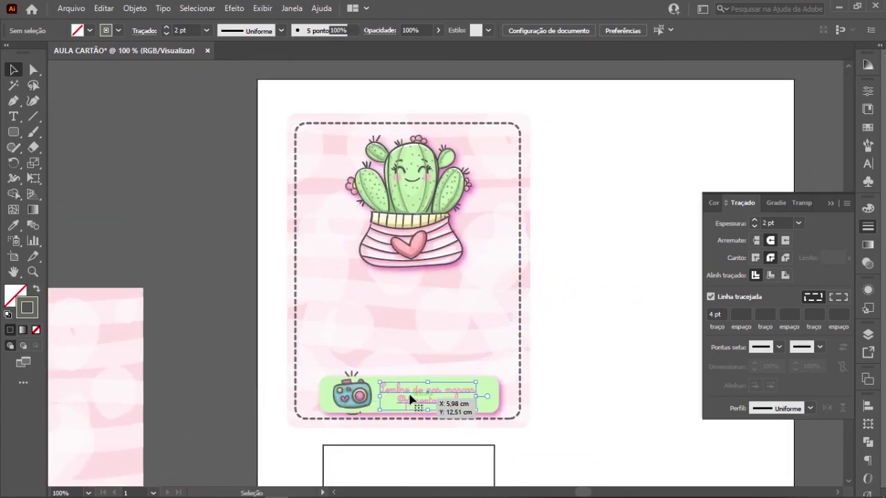
pyautogui.click(592, 155)
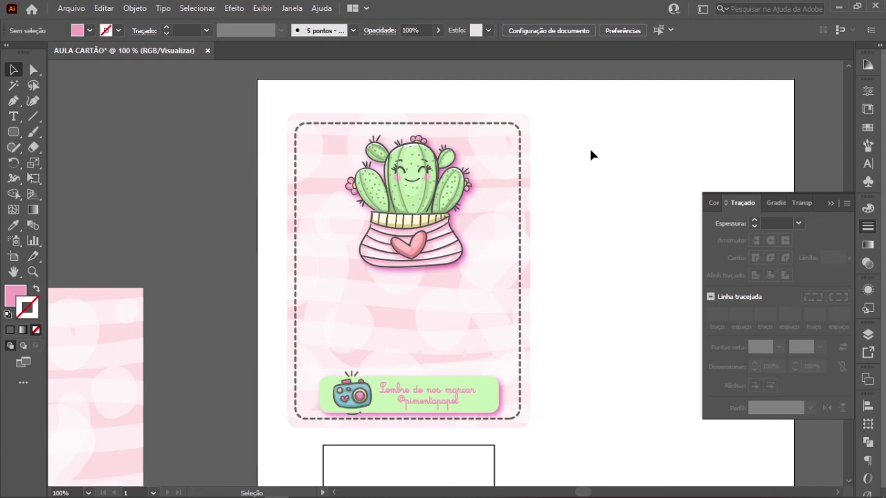
pyautogui.keyDown('ctrl'); pyautogui.click(447, 339); pyautogui.keyUp('ctrl')
pyautogui.keyDown('ctrl'); pyautogui.click(453, 325); pyautogui.keyUp('ctrl')
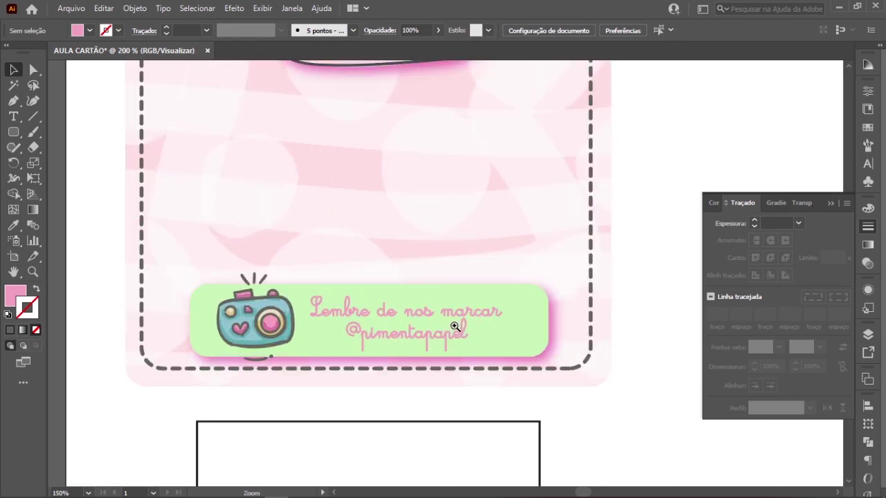
pyautogui.keyDown('ctrl'); pyautogui.click(409, 284); pyautogui.keyUp('ctrl')
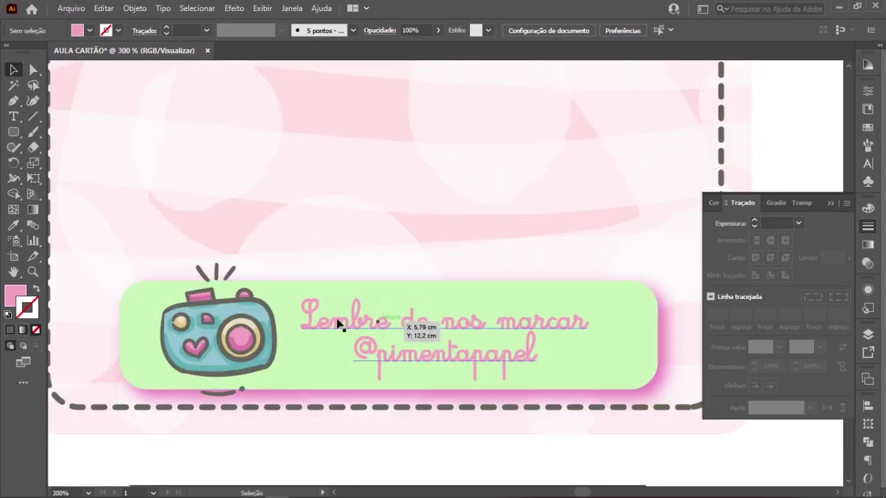
pyautogui.click(203, 322)
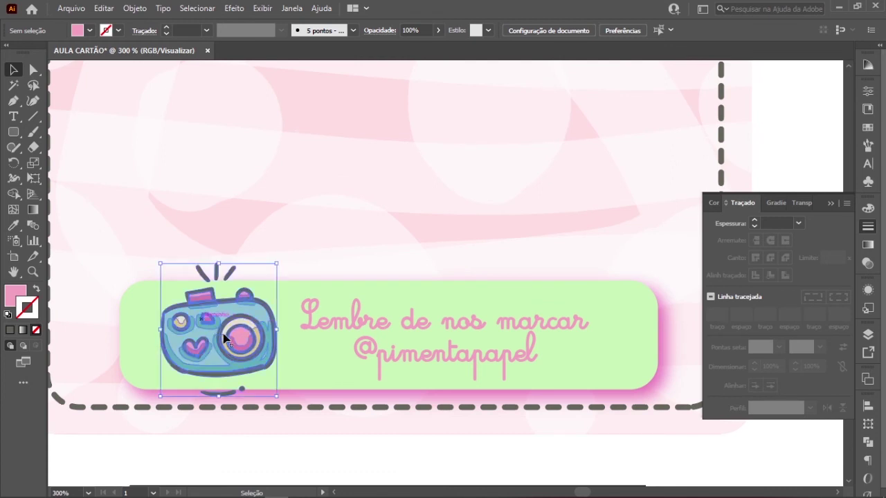
pyautogui.keyDown('shift'); pyautogui.click(352, 325); pyautogui.keyUp('shift')
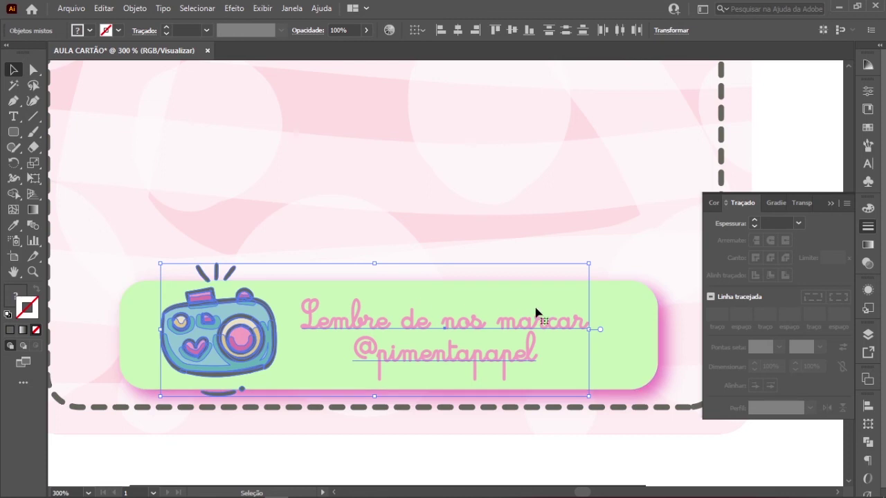
pyautogui.click(252, 438)
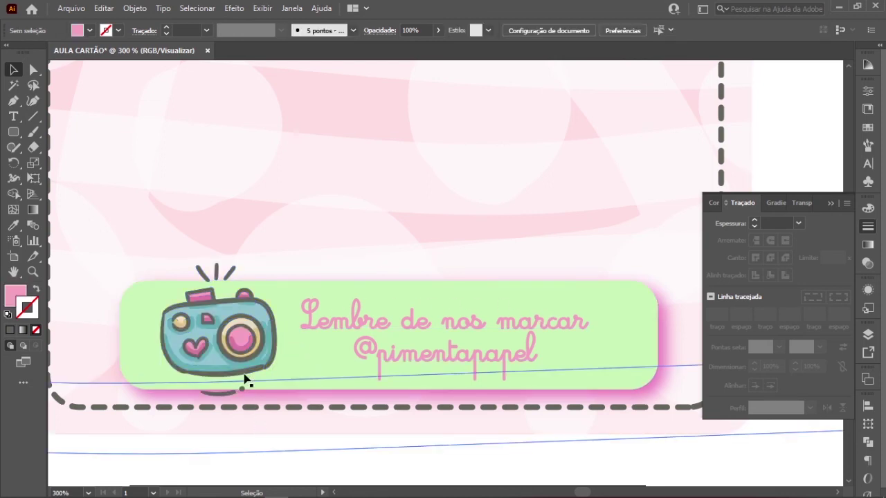
pyautogui.click(239, 339)
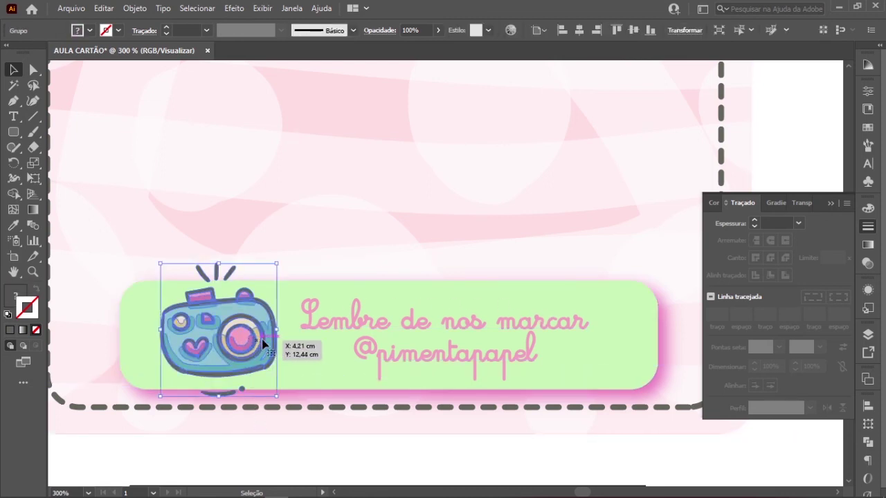
pyautogui.keyDown('shift'); pyautogui.click(378, 327); pyautogui.keyUp('shift')
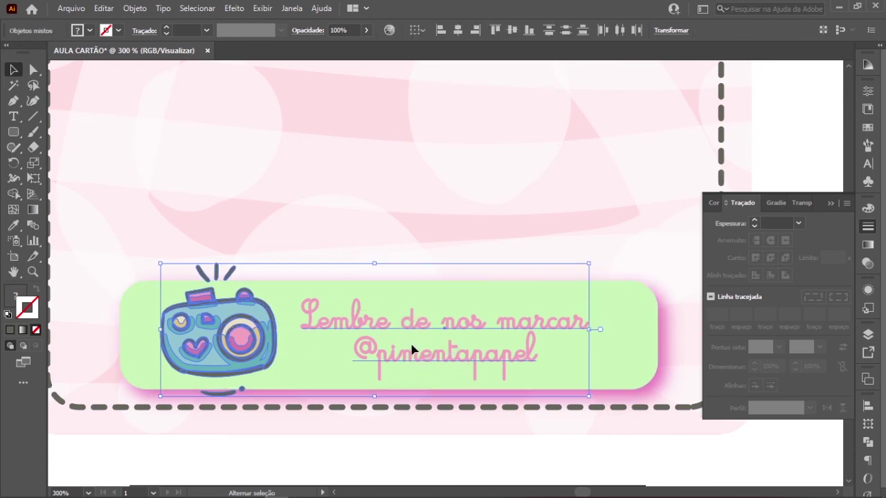
pyautogui.hotkey('ctrl', 'g')
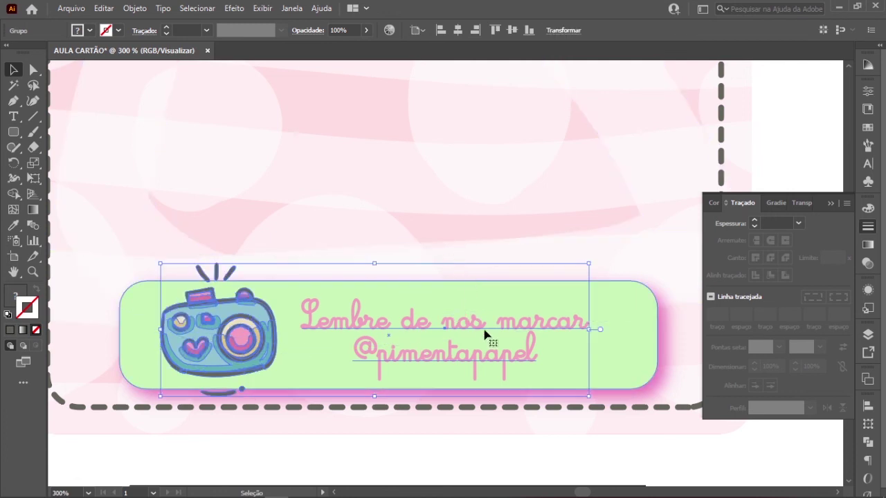
# - Align all the card's elements, including the camera-and-text group, to a common horizontal center
pyautogui.scroll(-3, 447, 301)
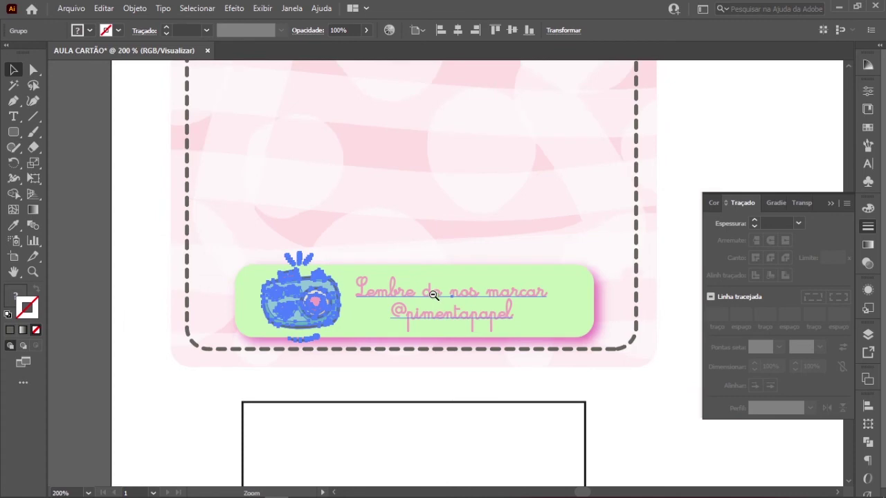
pyautogui.scroll(3, 459, 249)
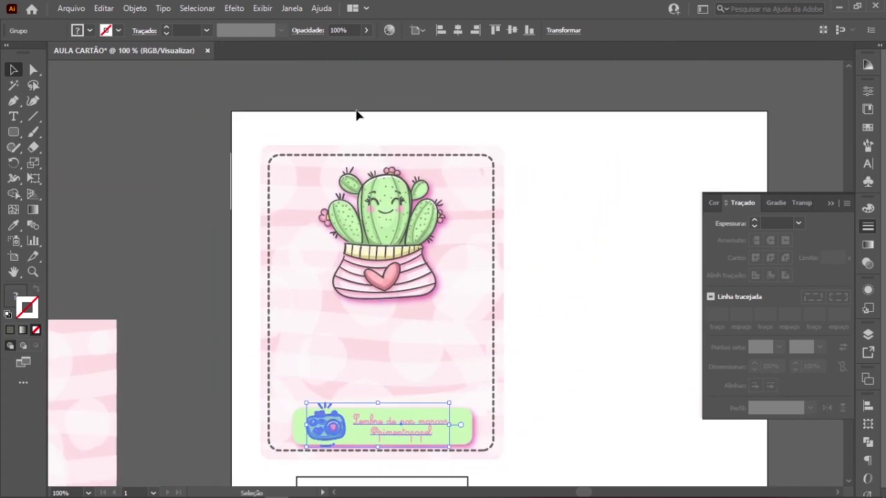
pyautogui.keyDown('shift'); pyautogui.click(385, 462); pyautogui.keyUp('shift')
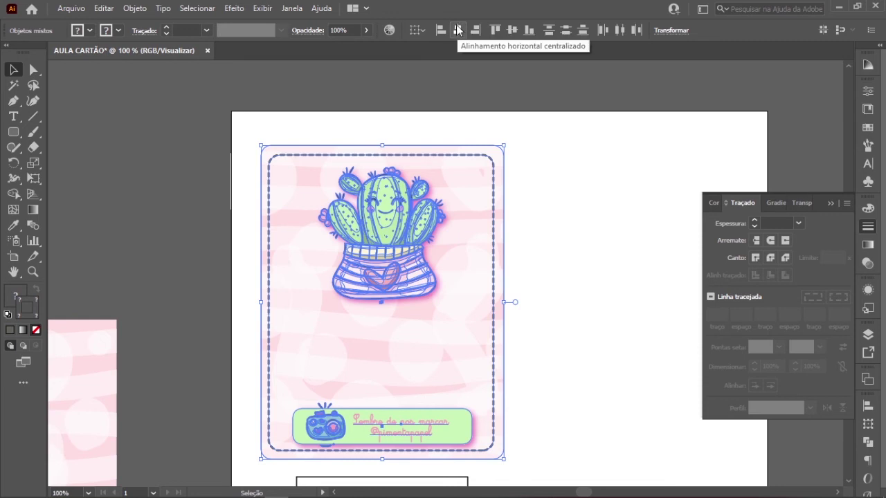
pyautogui.click(457, 29)
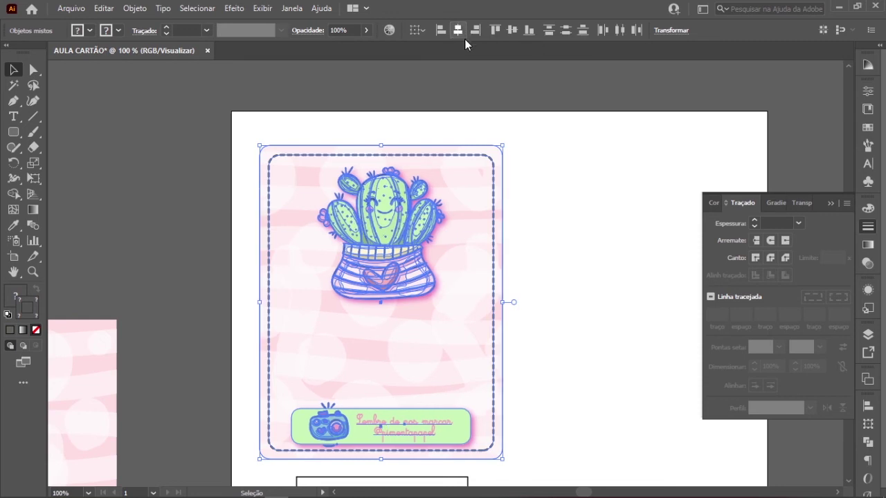
pyautogui.click(539, 207)
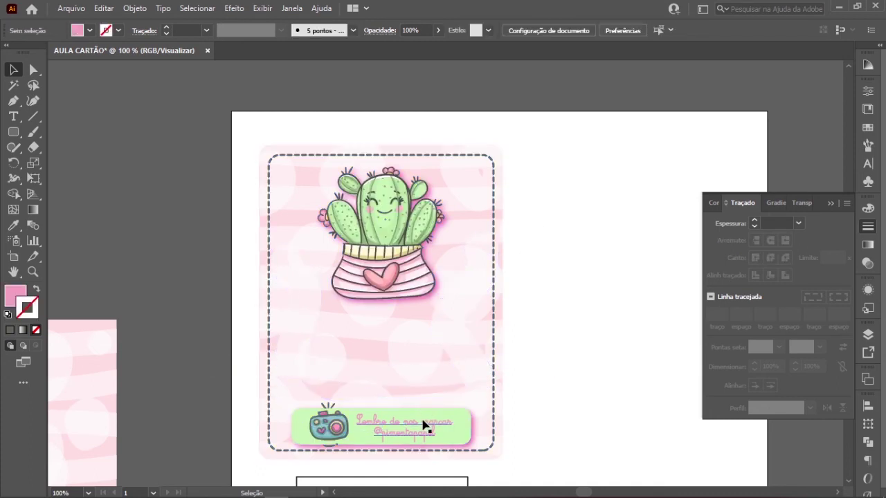
# - Nudge the green bar and its camera-and-text group up together, away from the dashed frame's lower edge, and deselect them
pyautogui.click(317, 426)
pyautogui.keyDown('shift'); pyautogui.click(301, 427); pyautogui.keyUp('shift')
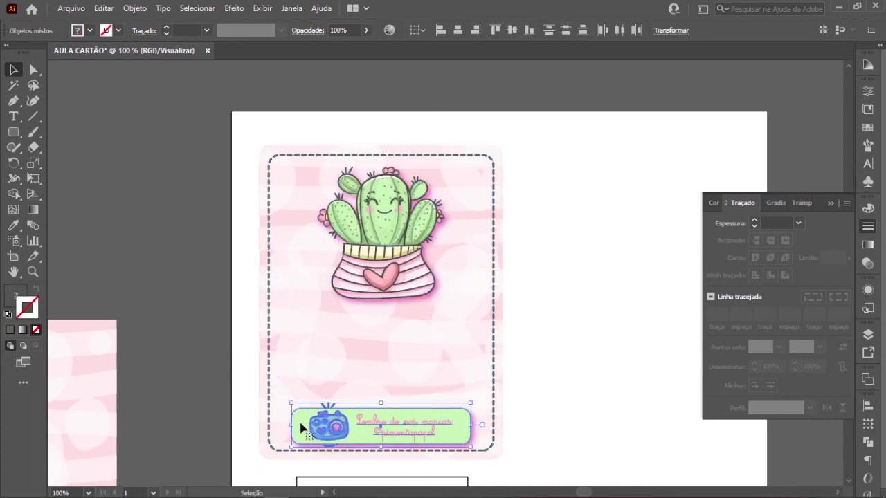
pyautogui.press('Up')
pyautogui.press('Up')
pyautogui.press('Up')
pyautogui.press('Up')
pyautogui.press('Up')
pyautogui.press('Up')
pyautogui.press('Up')
pyautogui.press('Up')
pyautogui.press('Up')
pyautogui.press('Up')
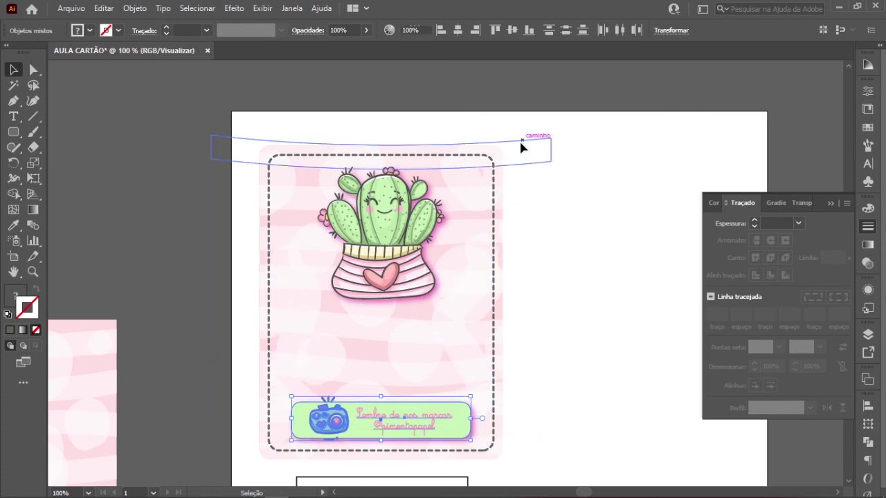
pyautogui.hotkey('ctrl', 'shift', 'a')
# - Move the pink patterned square about 1.79 cm horizontally toward the artboard and deselect it
pyautogui.keyDown('alt'); pyautogui.click(384, 305); pyautogui.keyUp('alt')
pyautogui.moveTo(547, 355); pyautogui.dragTo(480, 312)
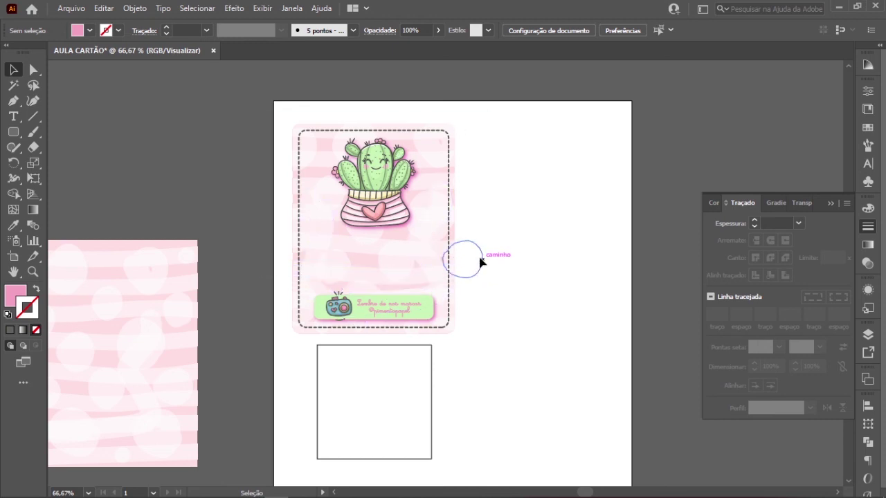
pyautogui.scroll(-2, 492, 242)
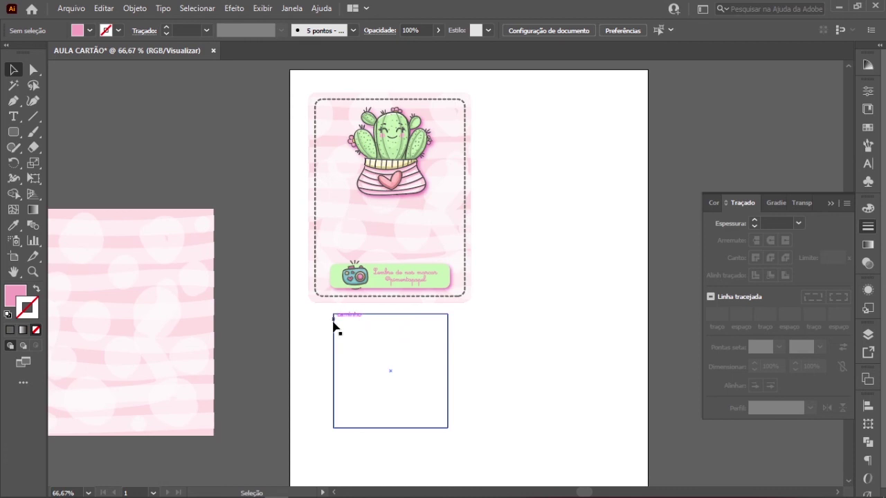
pyautogui.hscroll(-5, 453, 318)
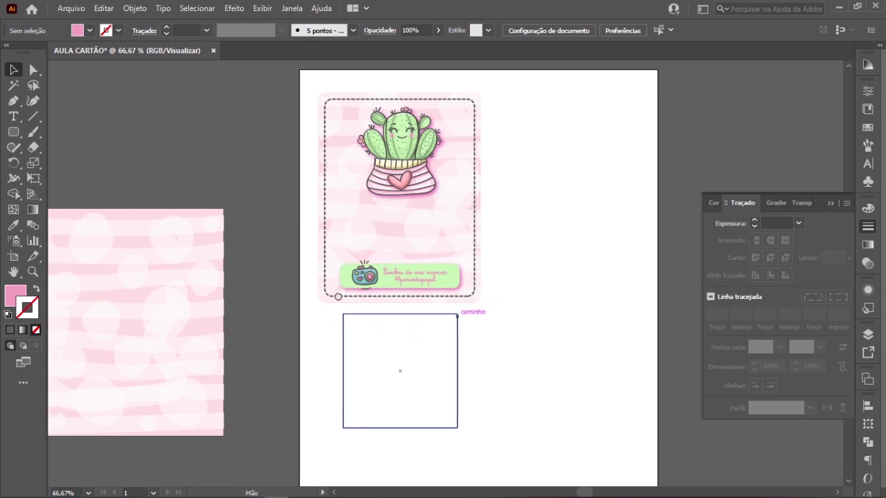
pyautogui.moveTo(254, 261); pyautogui.dragTo(307, 231)
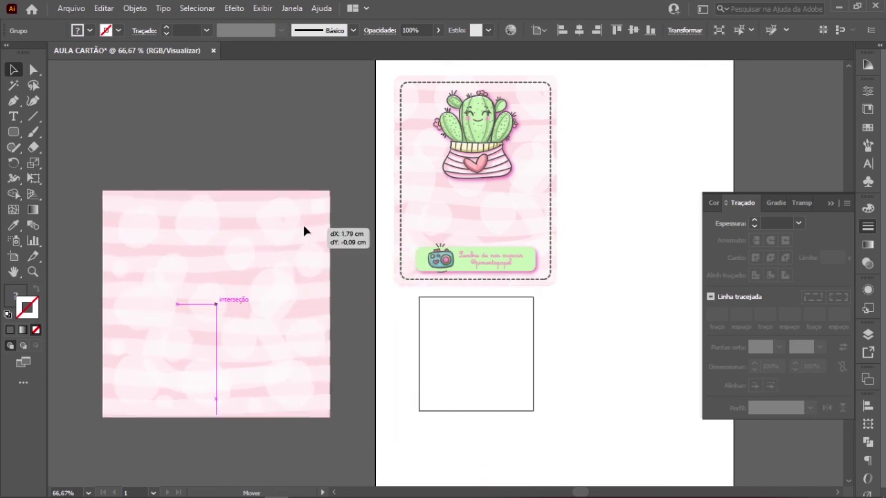
pyautogui.click(337, 168)
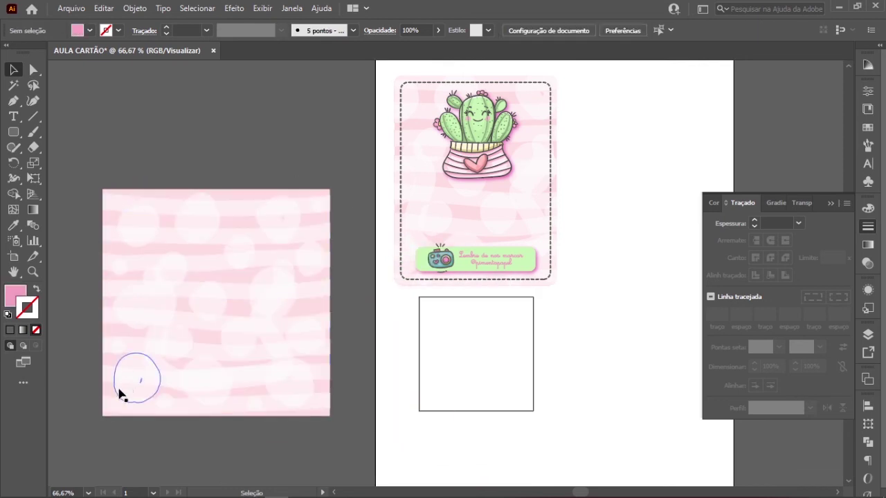
# - Draw a rectangle exactly covering the pink patterned square and fill it with the light green sampled from the card's bar
pyautogui.click(12, 133)
pyautogui.moveTo(11, 136); pyautogui.dragTo(46, 132)
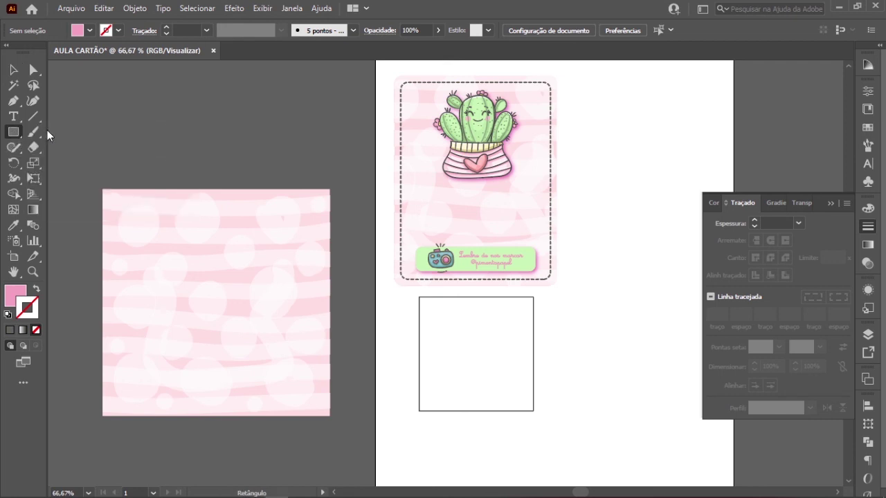
pyautogui.moveTo(102, 190); pyautogui.dragTo(330, 415)
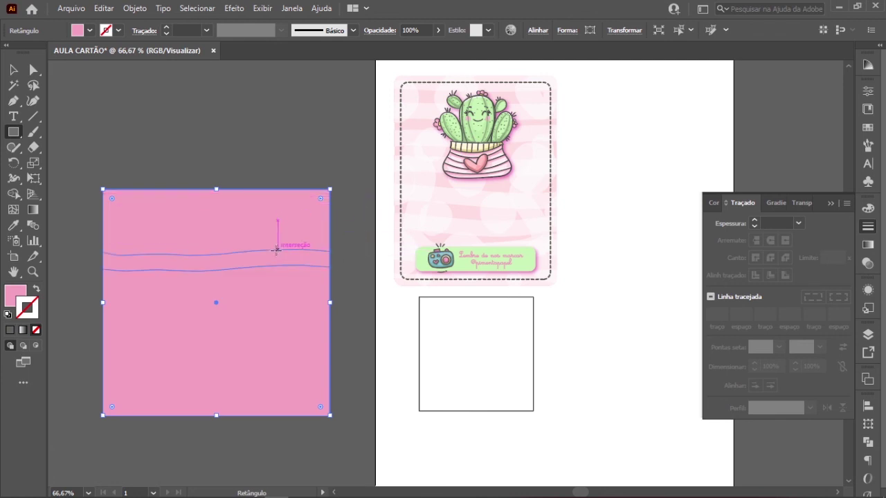
pyautogui.click(13, 227)
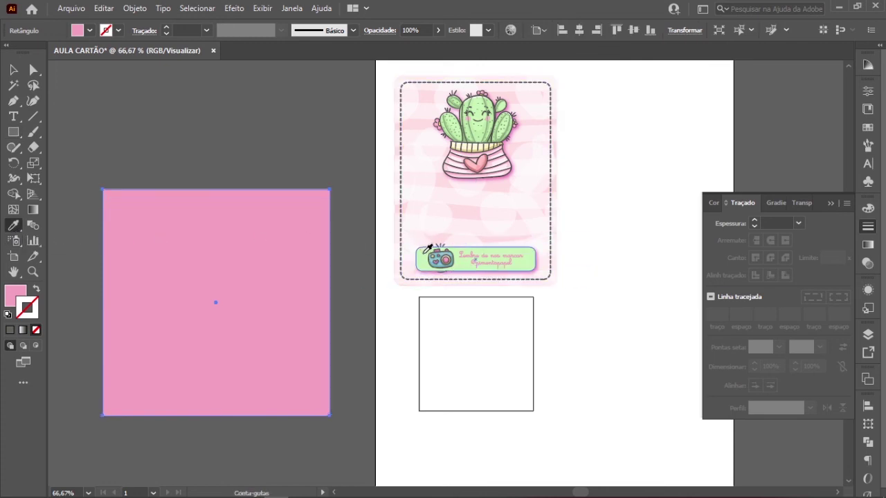
pyautogui.click(425, 252)
pyautogui.click(13, 70)
pyautogui.click(192, 129)
# - Try moving the green rectangle off the patterned square, and undo the move
pyautogui.moveTo(198, 215); pyautogui.dragTo(322, 205)
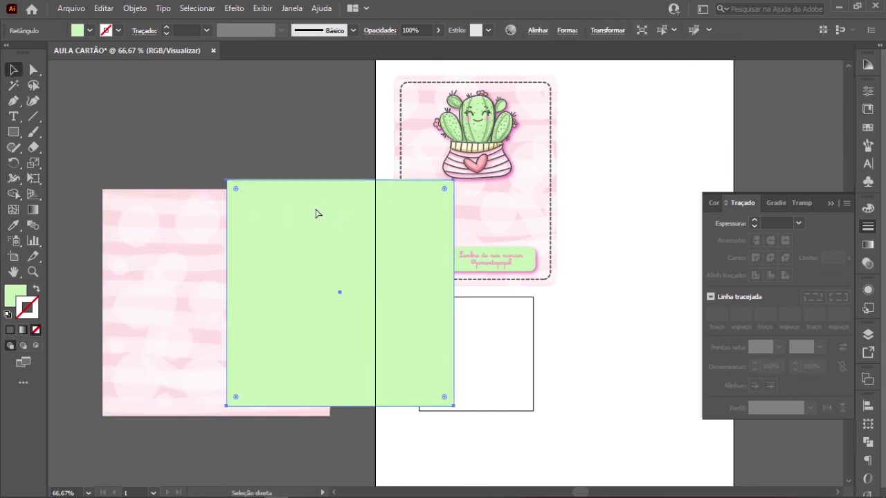
pyautogui.hotkey('ctrl', 'z')
pyautogui.click(270, 142)
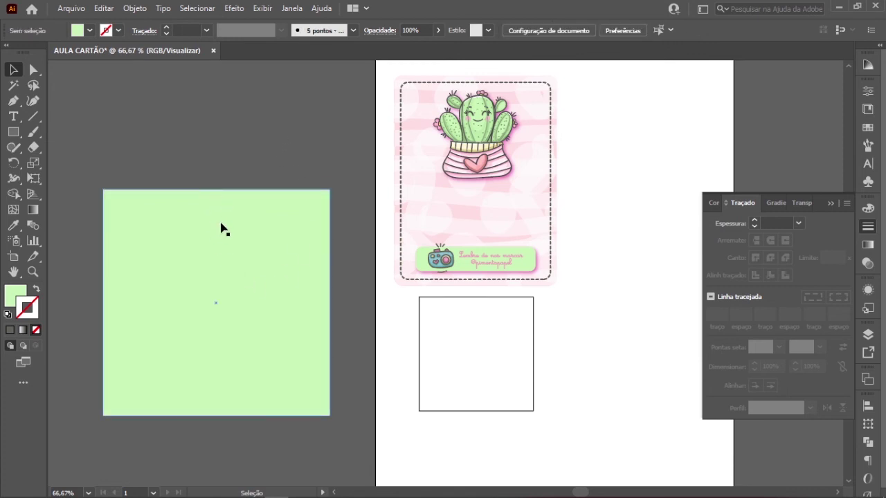
# - Set the green rectangle's blending mode to Cor so it recolors the pattern beneath it, and deselect it
pyautogui.click(188, 246)
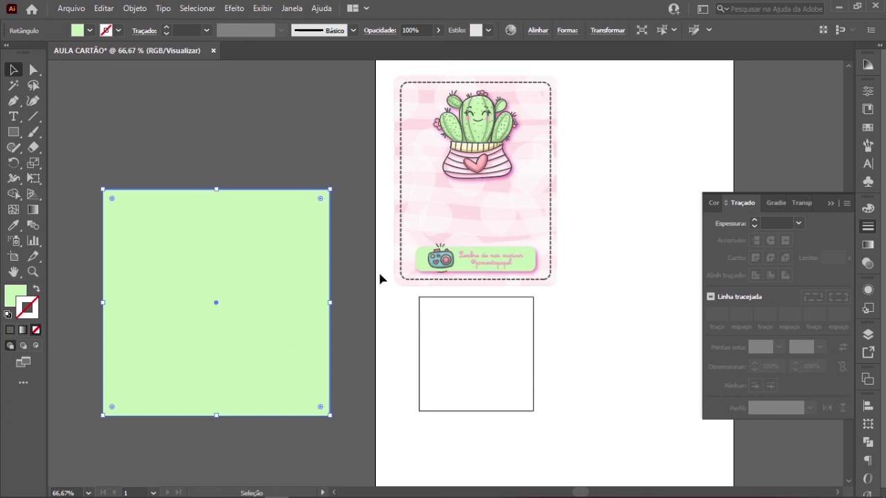
pyautogui.click(868, 267)
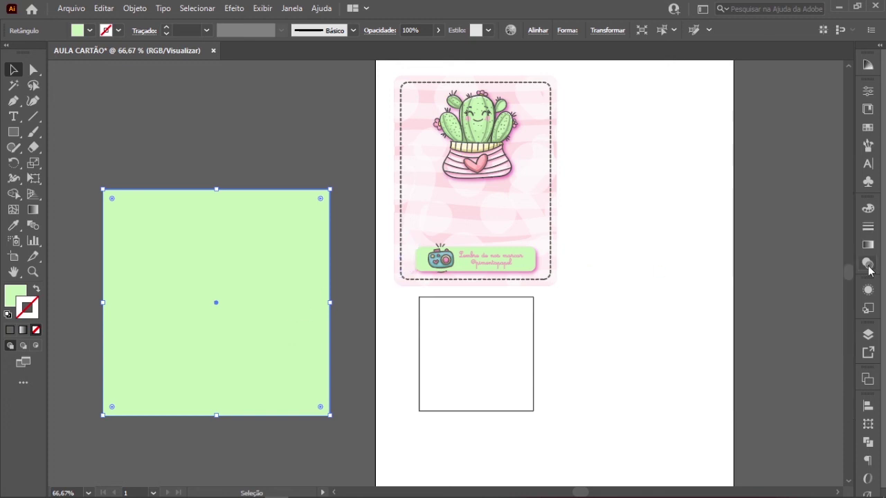
pyautogui.click(868, 265)
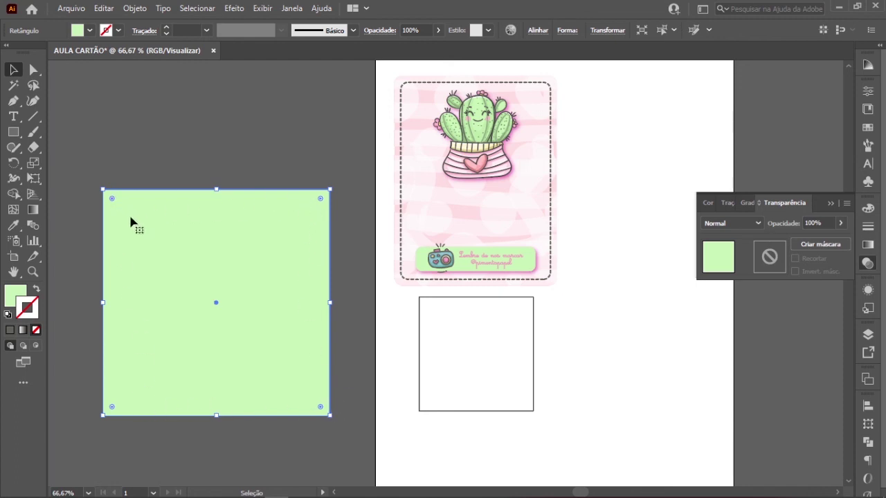
pyautogui.click(213, 155)
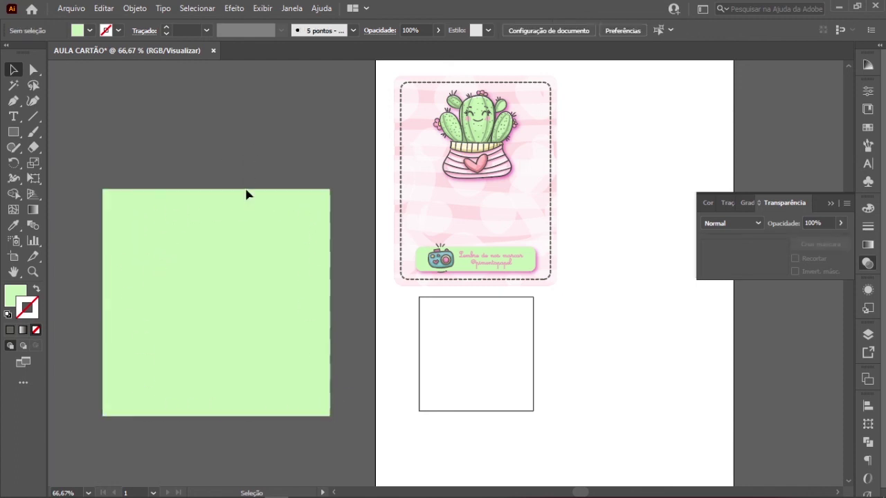
pyautogui.click(253, 229)
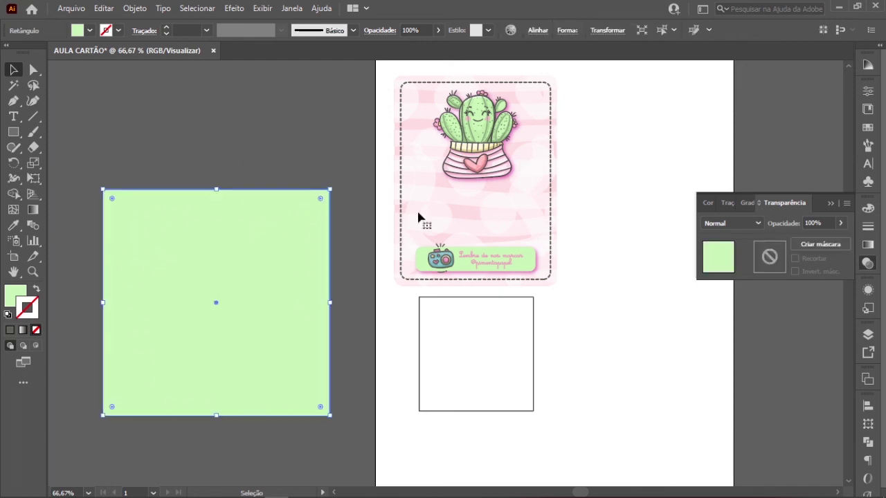
pyautogui.click(758, 223)
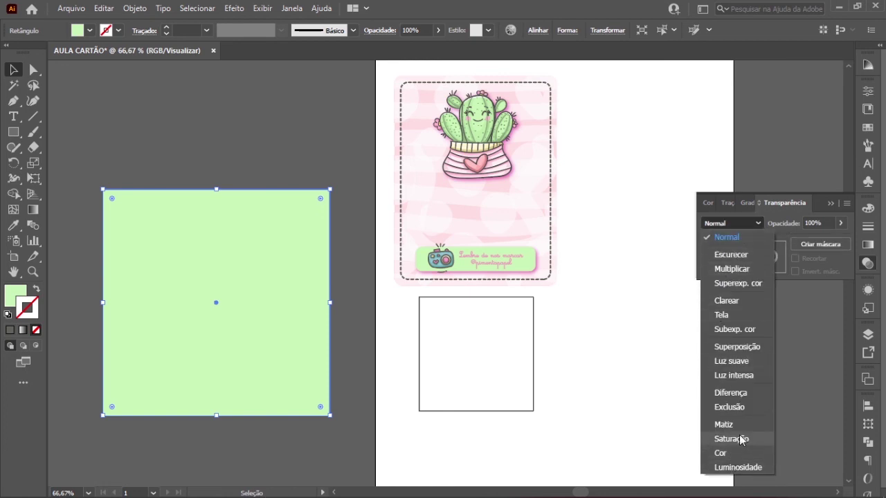
pyautogui.click(733, 457)
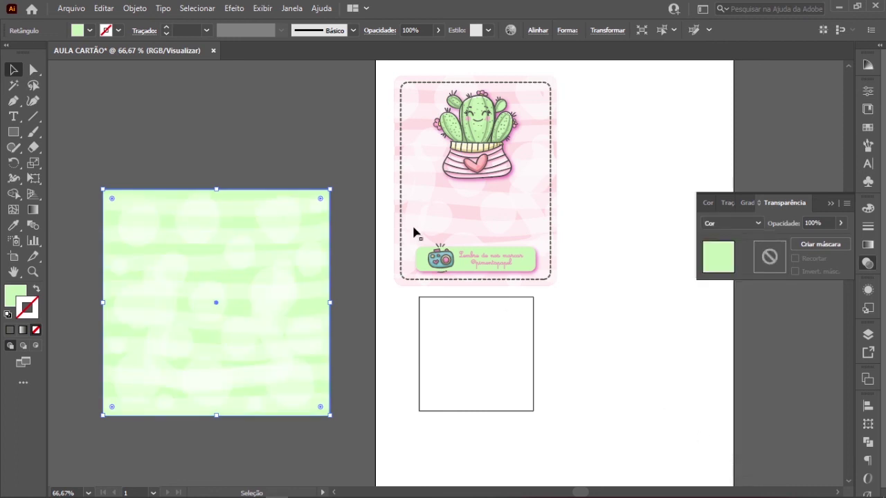
pyautogui.click(333, 170)
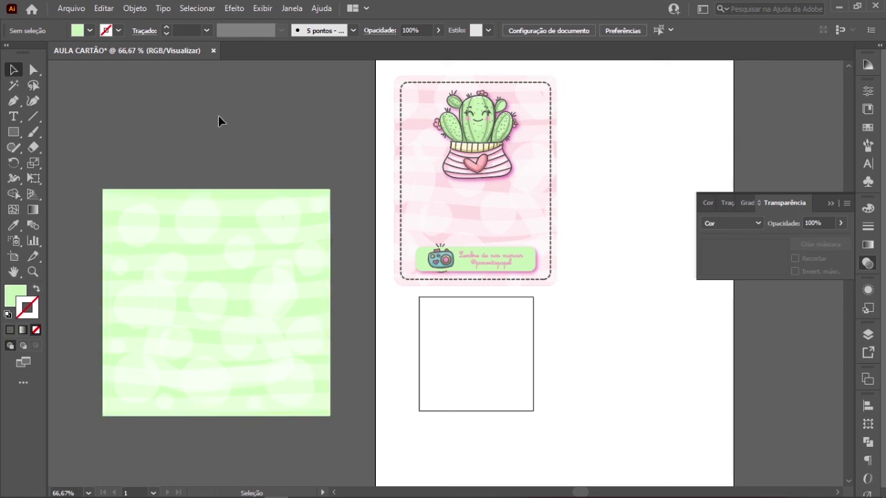
# - Group the green overlay with the pattern beneath it and move the group over the outlined square below the card
pyautogui.moveTo(135, 136); pyautogui.dragTo(278, 302)
pyautogui.moveTo(334, 424); pyautogui.dragTo(339, 429)
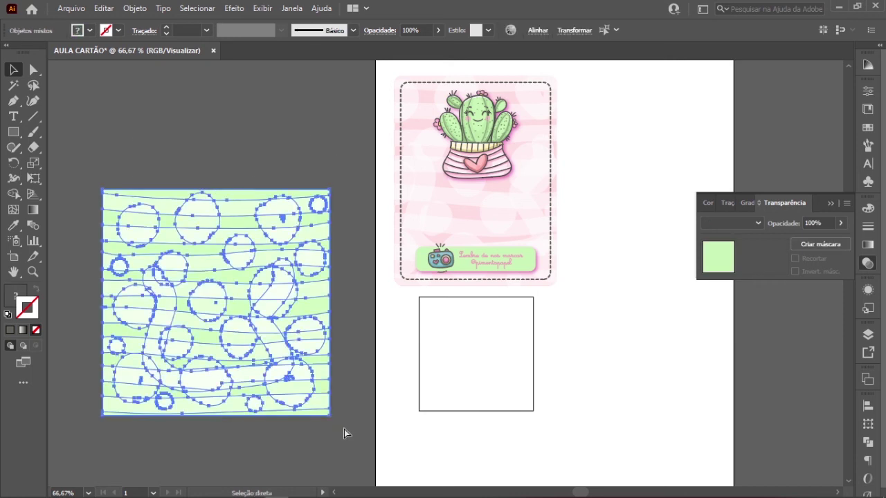
pyautogui.hotkey('ctrl', 'g')
pyautogui.click(290, 148)
pyautogui.moveTo(284, 263); pyautogui.dragTo(528, 278)
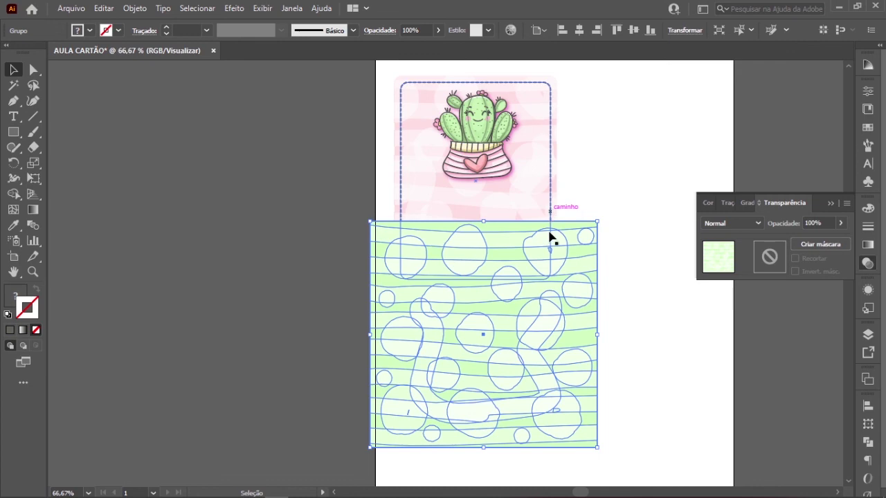
# - Send the green pattern group to the back, behind the outlined square and the card, and deselect it
pyautogui.click(490, 335)
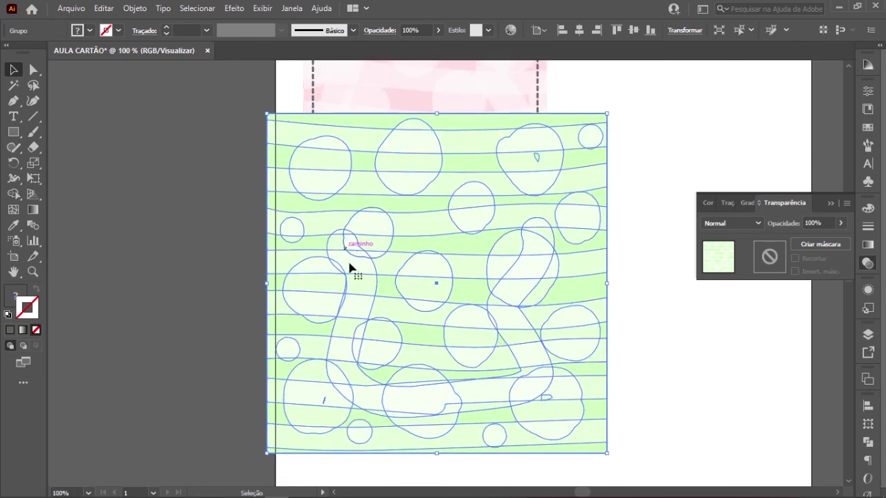
pyautogui.rightClick(378, 280)
pyautogui.moveTo(421, 212)
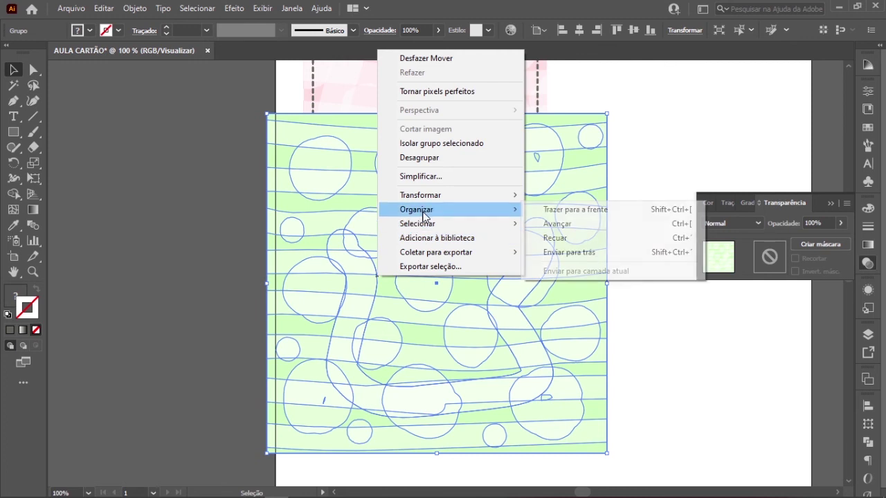
pyautogui.click(578, 251)
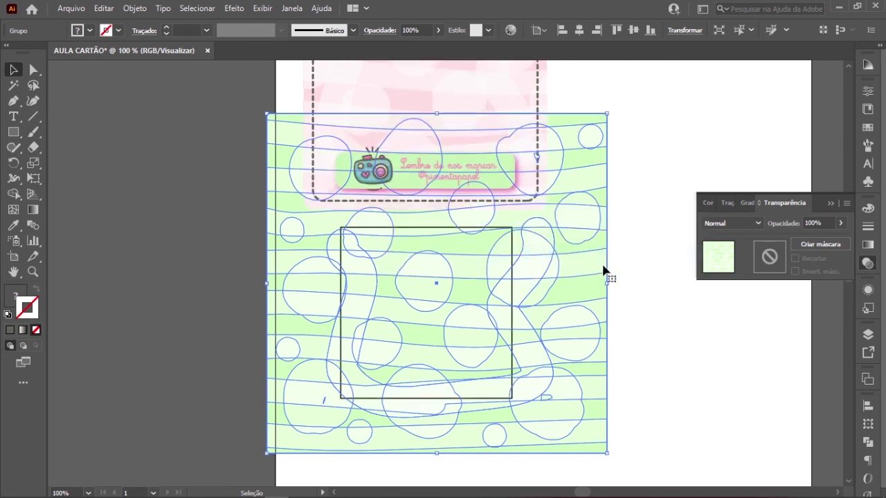
pyautogui.click(630, 283)
# - Clip the green pattern group to the outlined square with a clipping mask and deselect the result
pyautogui.moveTo(625, 282); pyautogui.dragTo(458, 227)
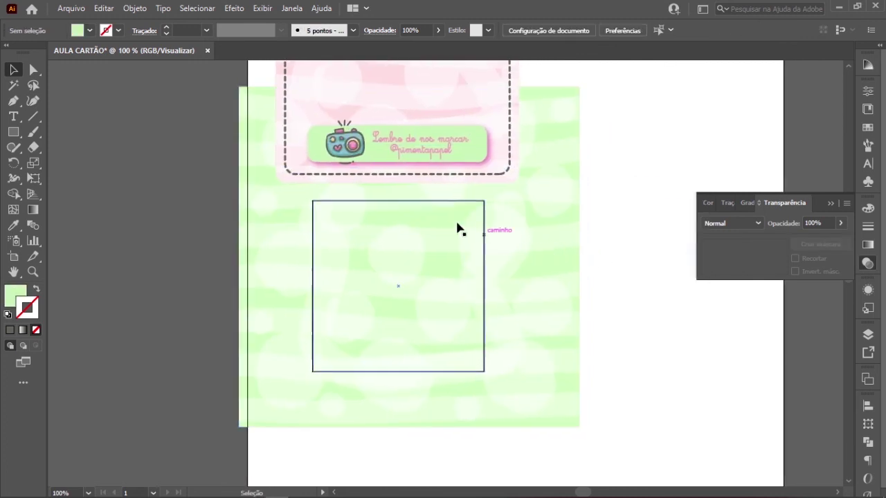
pyautogui.moveTo(664, 365); pyautogui.dragTo(596, 347)
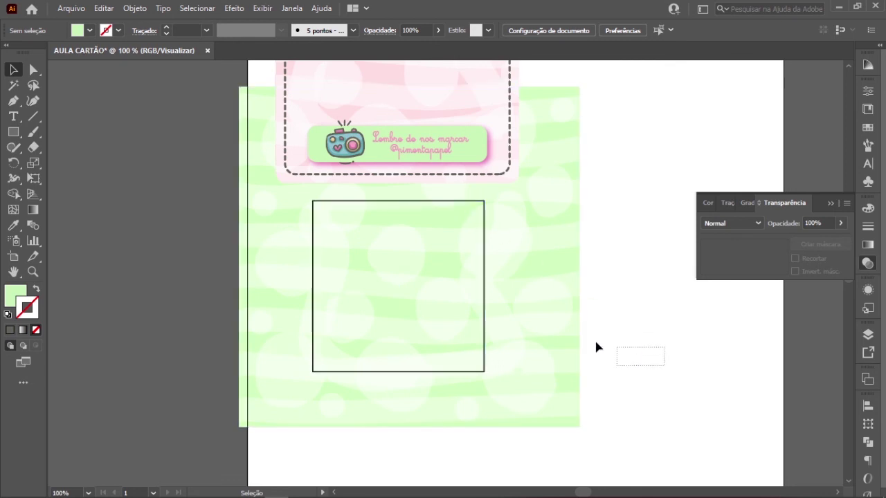
pyautogui.moveTo(445, 321); pyautogui.dragTo(446, 320)
pyautogui.rightClick(440, 296)
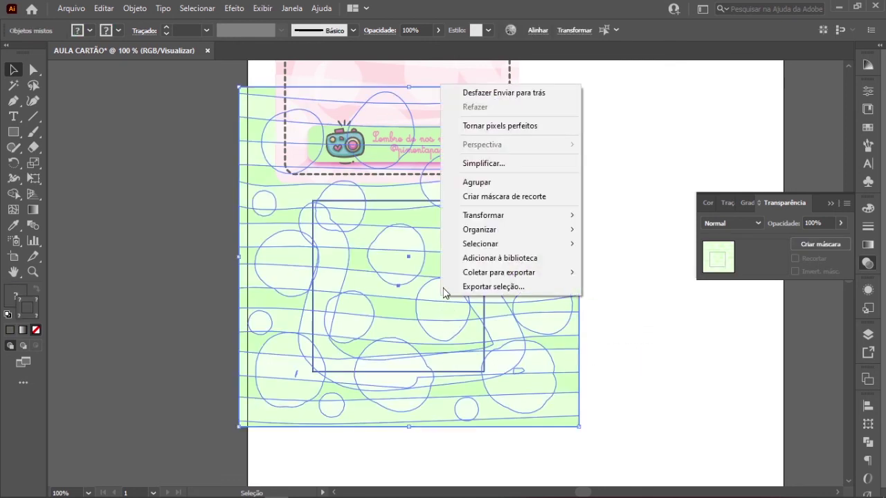
pyautogui.click(485, 200)
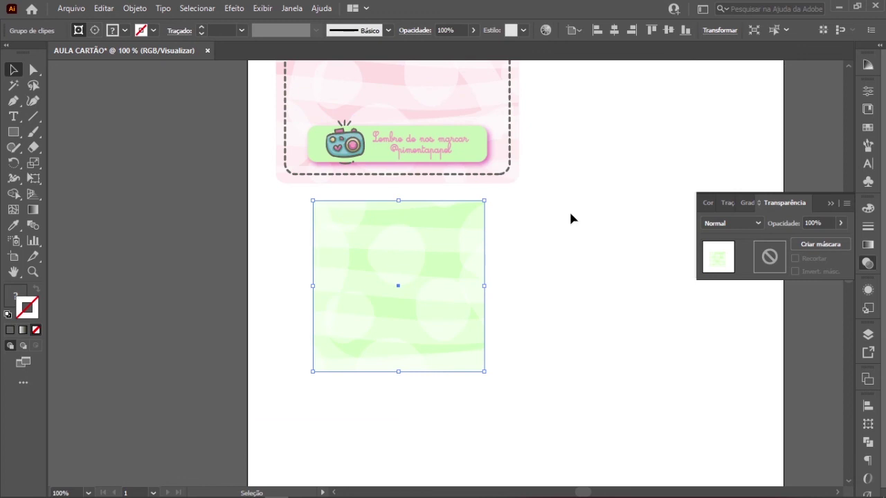
pyautogui.click(568, 211)
pyautogui.keyDown('ctrl'); pyautogui.keyDown('alt'); pyautogui.click(438, 256); pyautogui.keyUp('alt'); pyautogui.keyUp('ctrl')
pyautogui.keyDown('ctrl'); pyautogui.keyDown('alt'); pyautogui.click(438, 256); pyautogui.keyUp('alt'); pyautogui.keyUp('ctrl')
pyautogui.click(449, 348)
pyautogui.click(548, 325)
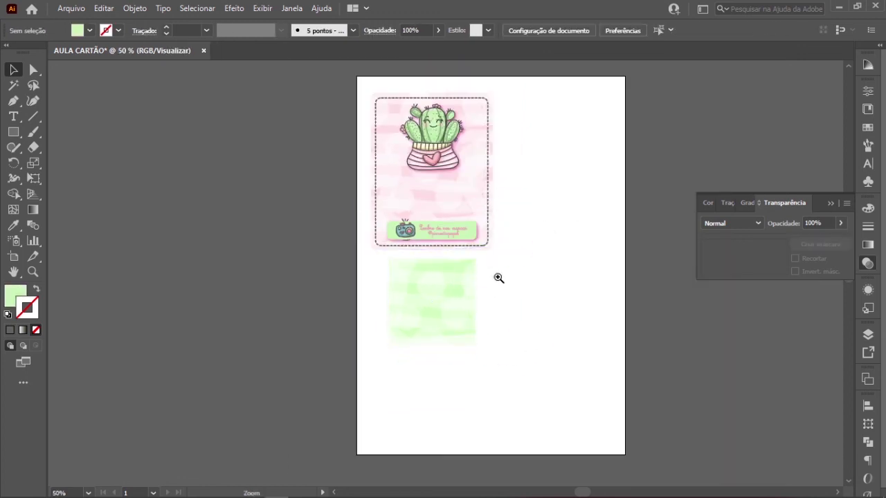
# - Add the point text "Obrigada" on the empty artboard area beside the green square
pyautogui.keyDown('ctrl'); pyautogui.click(498, 277); pyautogui.keyUp('ctrl')
pyautogui.keyDown('ctrl'); pyautogui.click(500, 304); pyautogui.keyUp('ctrl')
pyautogui.click(14, 117)
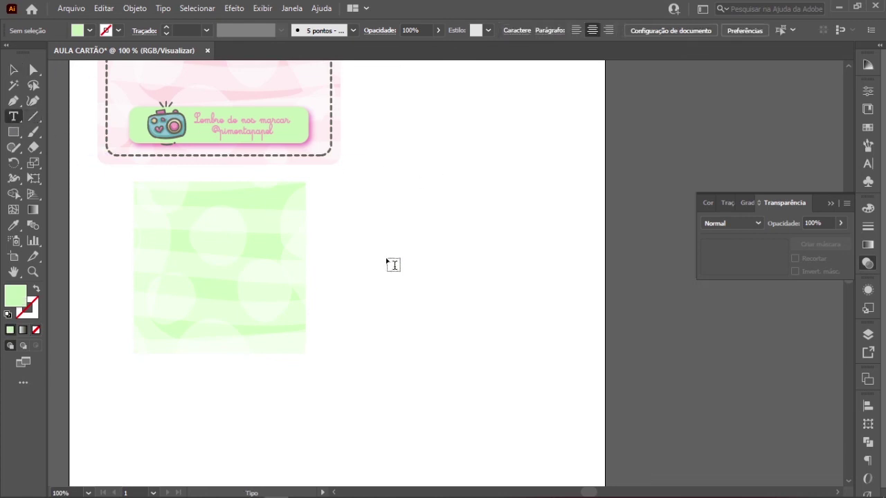
pyautogui.click(400, 257)
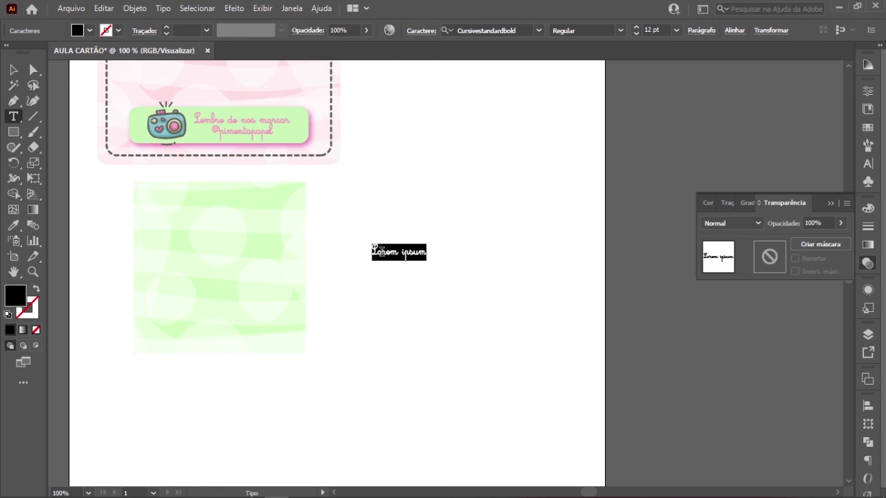
pyautogui.write('Obrigada')
pyautogui.press('Escape')
# - Duplicate the "Obrigada" text directly below itself and change the copy's wording to "pela compra"
pyautogui.click(386, 261)
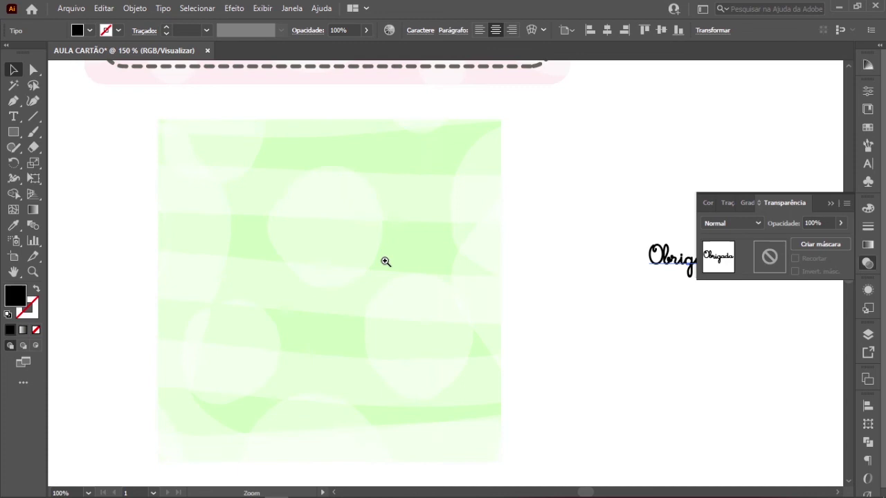
pyautogui.click(668, 257)
pyautogui.moveTo(484, 261); pyautogui.dragTo(526, 284)
pyautogui.press('t')
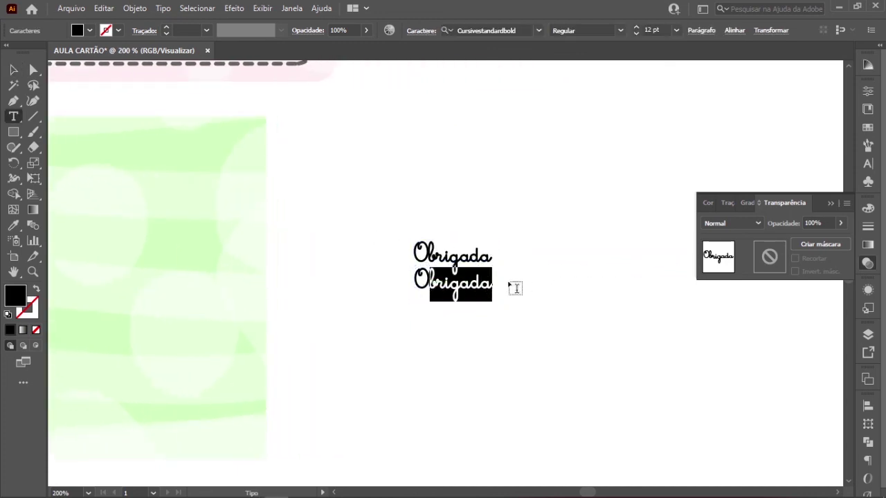
pyautogui.press('BackSpace')
pyautogui.press('BackSpace')
pyautogui.write('pela compra')
pyautogui.click(14, 69)
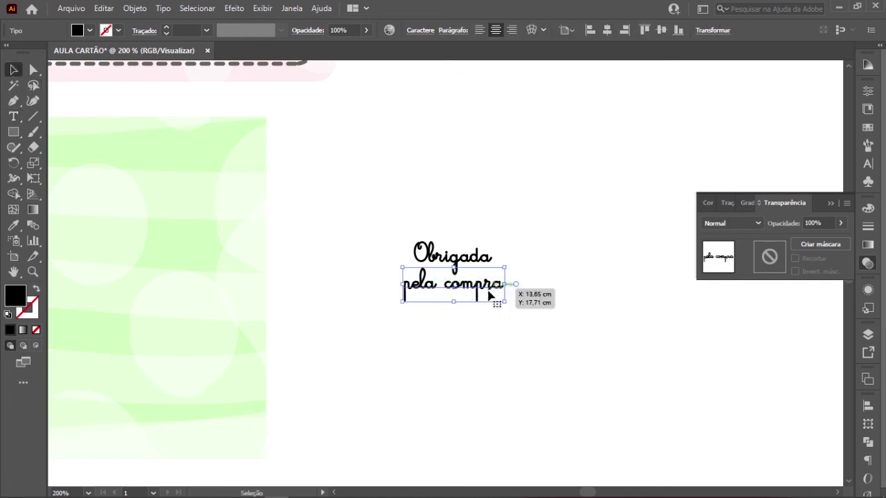
# - Set the font of the "Obrigada" text to Letter Magic and deselect it
pyautogui.keyDown('ctrl'); pyautogui.keyDown('alt'); pyautogui.click(366, 217); pyautogui.keyUp('alt'); pyautogui.keyUp('ctrl')
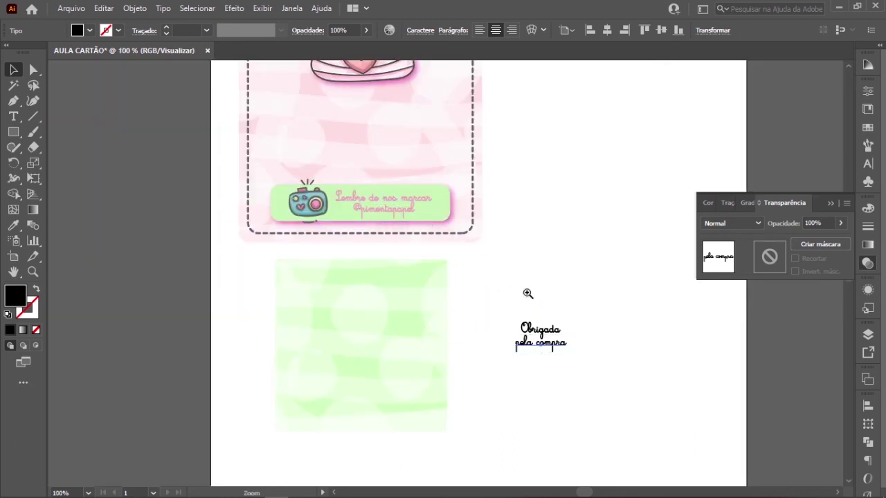
pyautogui.keyDown('ctrl'); pyautogui.click(506, 304); pyautogui.keyUp('ctrl')
pyautogui.click(422, 280)
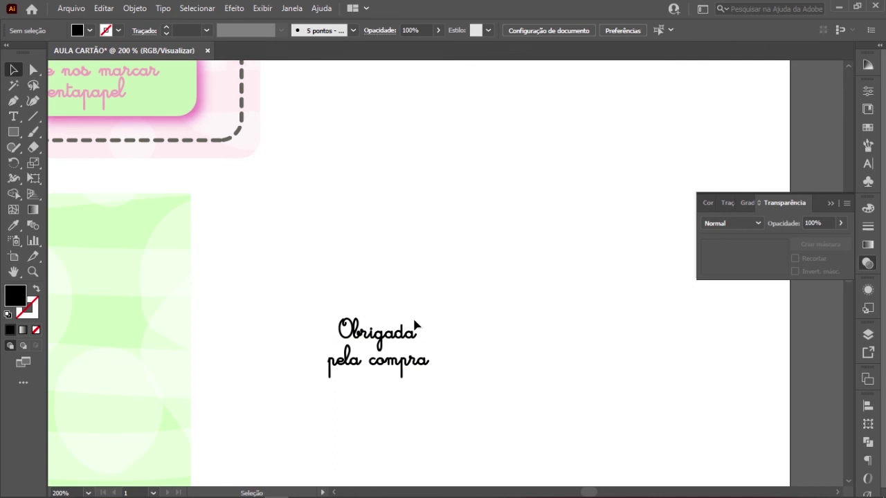
pyautogui.click(391, 340)
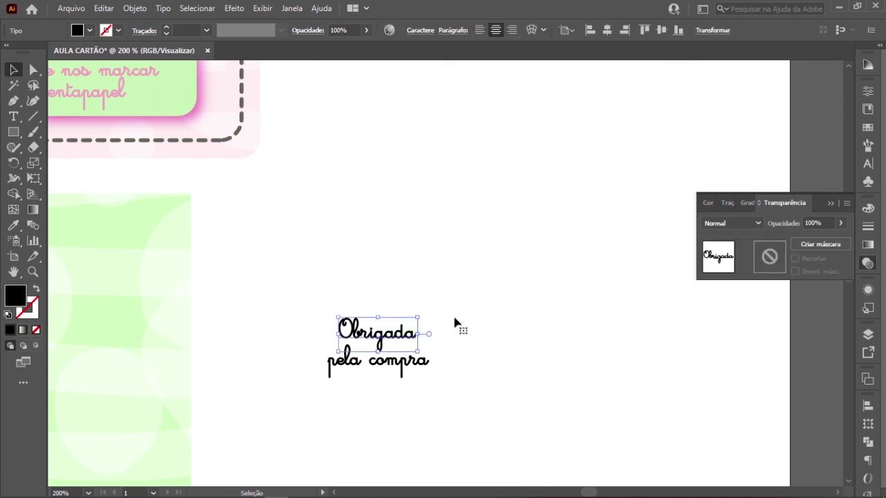
pyautogui.click(830, 203)
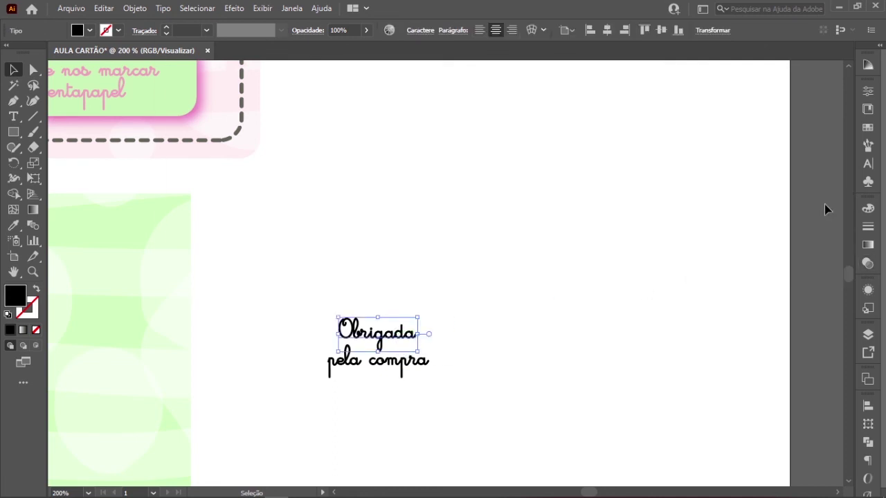
pyautogui.click(869, 165)
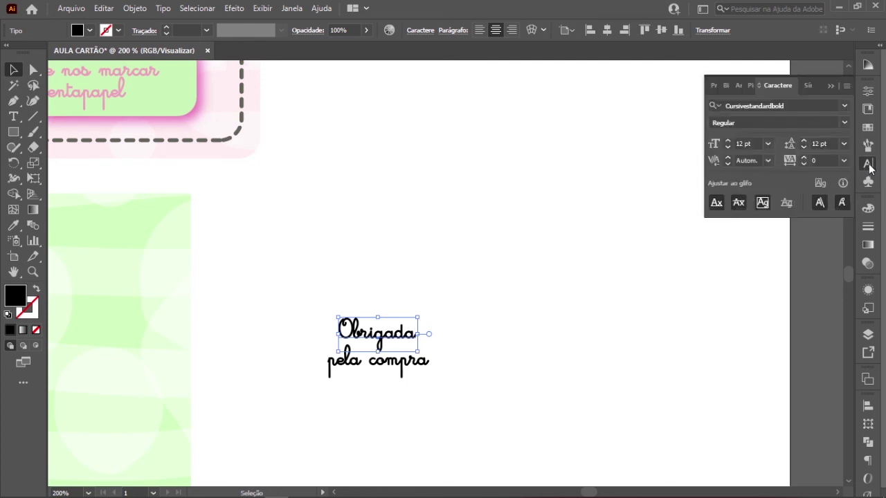
pyautogui.click(797, 107)
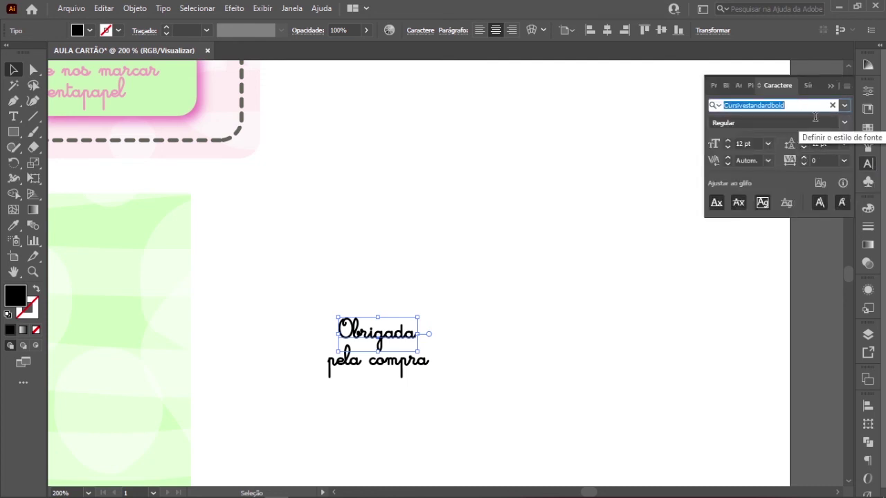
pyautogui.write('letter')
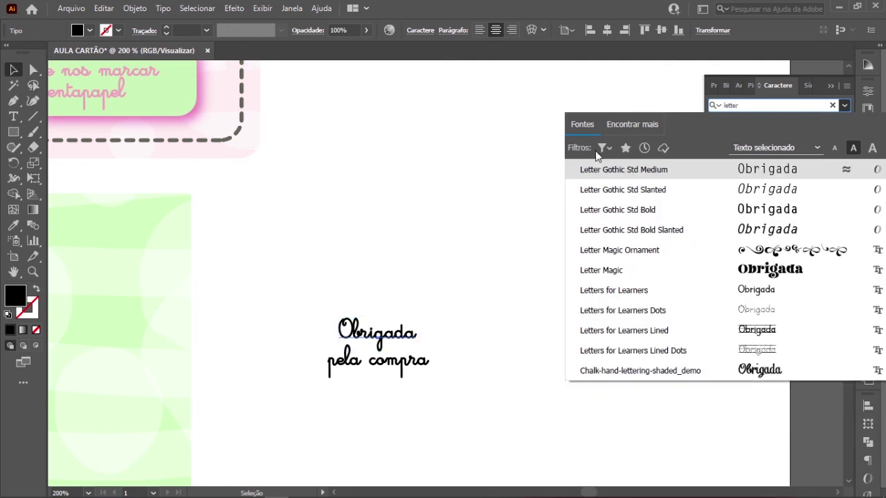
pyautogui.click(684, 270)
pyautogui.click(507, 289)
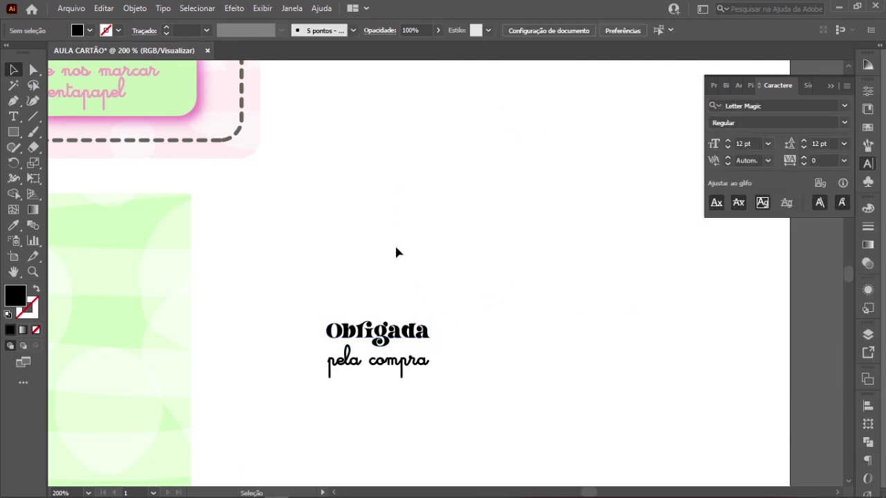
# - Move the "pela compra" line up so it sits tightly beneath "Obrigada"
pyautogui.hotkey('ctrl', 'space')
pyautogui.click(427, 300)
pyautogui.moveTo(464, 225); pyautogui.dragTo(339, 411)
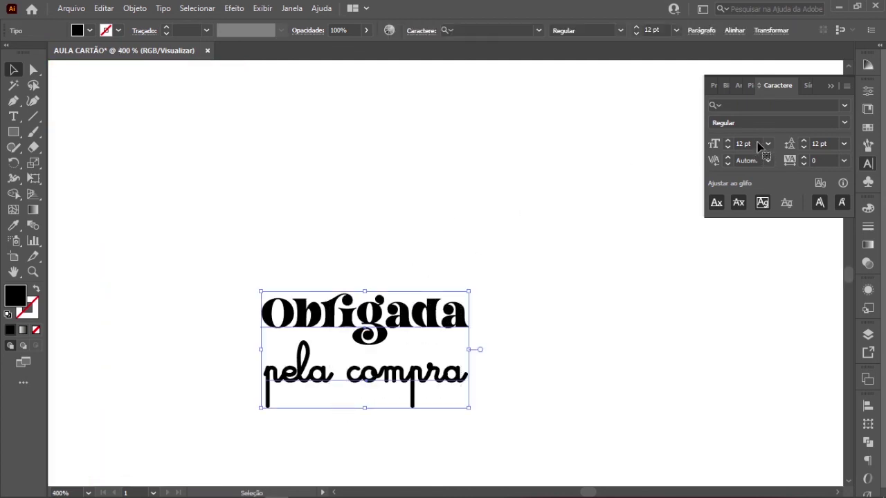
pyautogui.click(537, 228)
pyautogui.moveTo(435, 379); pyautogui.dragTo(440, 365)
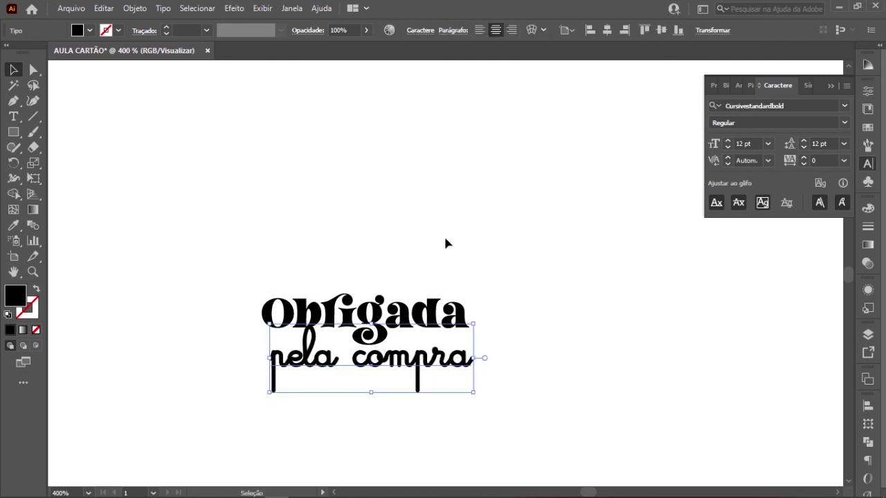
# - Align the "Obrigada" and "pela compra" lines to each other by their horizontal centers and deselect them
pyautogui.moveTo(170, 202); pyautogui.dragTo(392, 407)
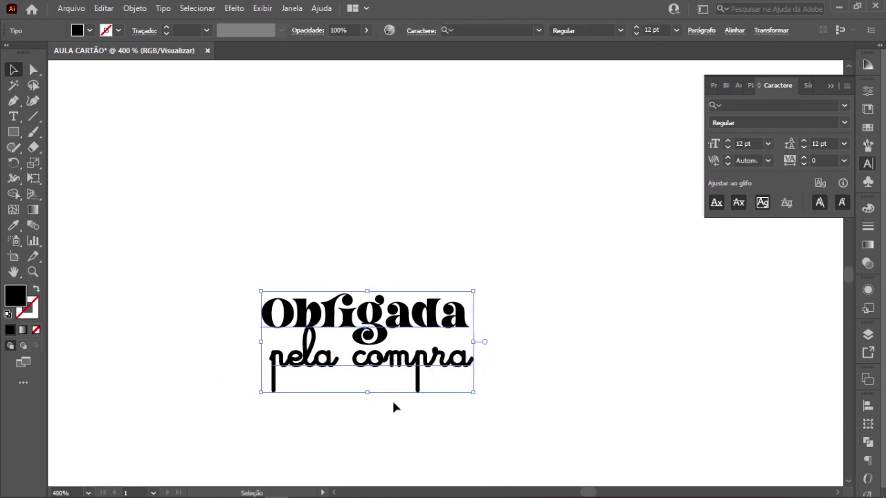
pyautogui.click(734, 31)
pyautogui.click(630, 67)
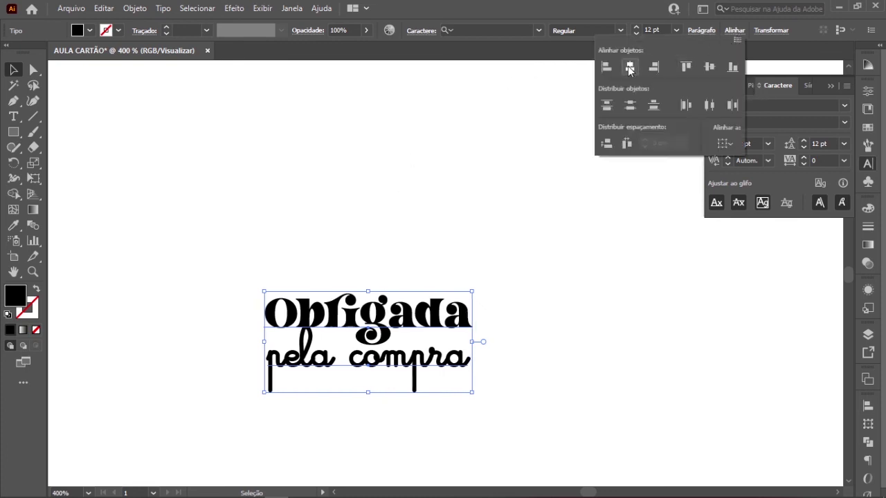
pyautogui.click(453, 191)
# - Move both text lines together to the left side of the green square, just below the card's lower-left corner
pyautogui.keyDown('ctrl'); pyautogui.keyDown('alt'); pyautogui.click(346, 245); pyautogui.keyUp('alt'); pyautogui.keyUp('ctrl')
pyautogui.keyDown('ctrl'); pyautogui.keyDown('alt'); pyautogui.click(347, 249); pyautogui.keyUp('alt'); pyautogui.keyUp('ctrl')
pyautogui.keyDown('ctrl'); pyautogui.keyDown('alt'); pyautogui.click(403, 275); pyautogui.keyUp('alt'); pyautogui.keyUp('ctrl')
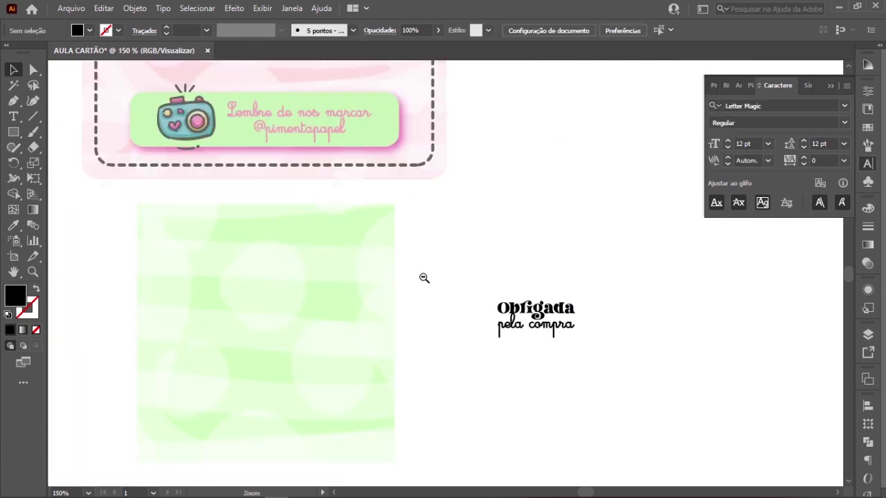
pyautogui.keyDown('ctrl'); pyautogui.keyDown('alt'); pyautogui.click(425, 278); pyautogui.keyUp('alt'); pyautogui.keyUp('ctrl')
pyautogui.moveTo(496, 204); pyautogui.dragTo(397, 274)
pyautogui.moveTo(415, 380); pyautogui.dragTo(415, 391)
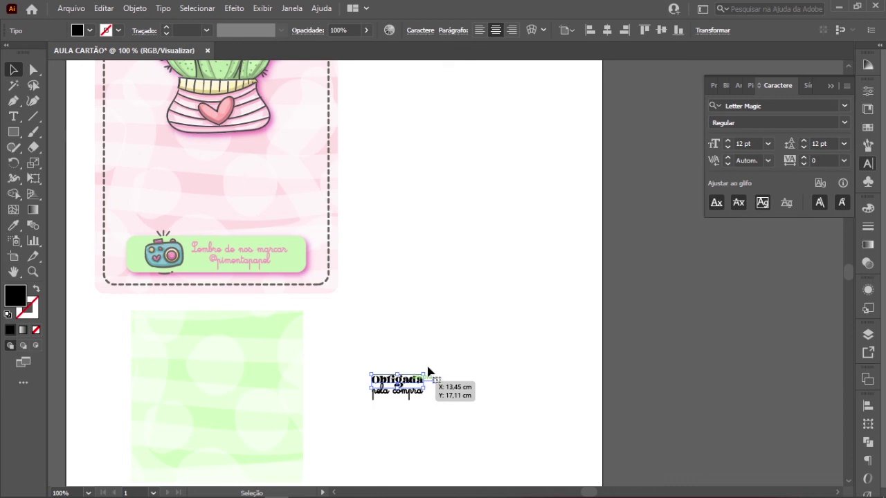
pyautogui.moveTo(393, 337); pyautogui.dragTo(408, 407)
pyautogui.moveTo(124, 328); pyautogui.dragTo(102, 316)
pyautogui.moveTo(158, 297); pyautogui.dragTo(325, 280)
pyautogui.click(326, 280)
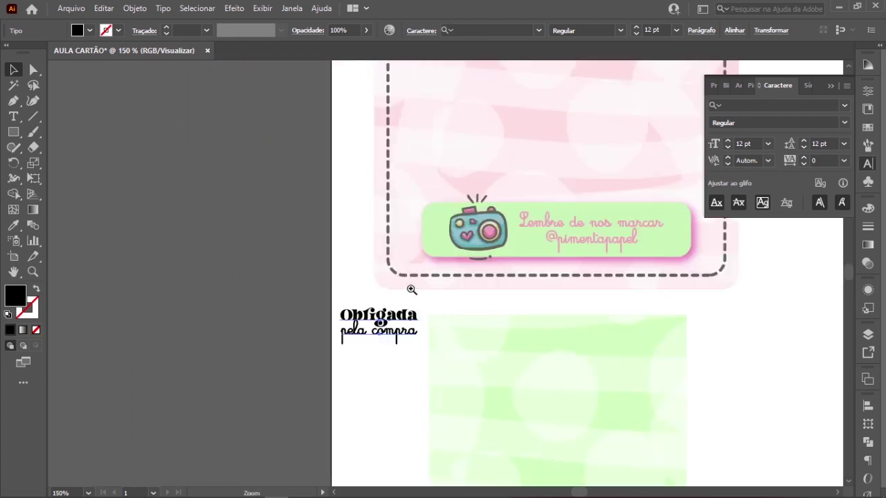
pyautogui.click(402, 287)
pyautogui.click(423, 288)
pyautogui.moveTo(419, 283); pyautogui.dragTo(266, 342)
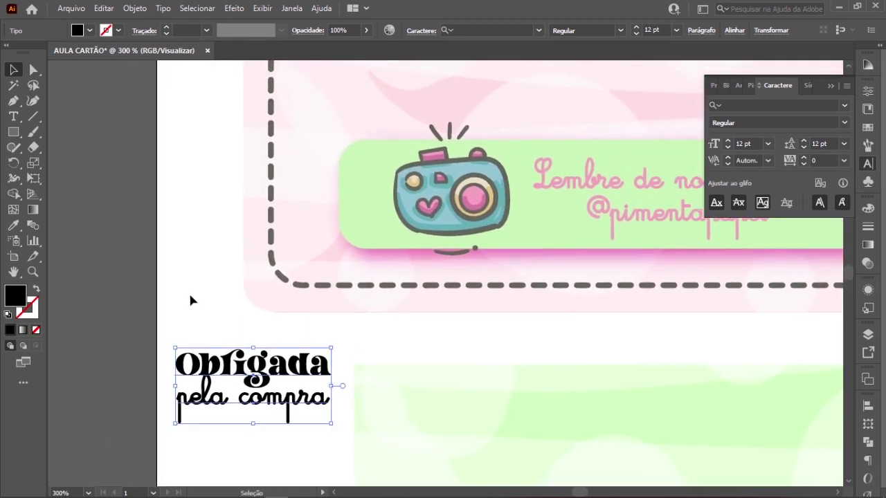
# - Recolor only the "Obrigada" text with the dark gray sampled from the camera illustration's outline
pyautogui.click(202, 294)
pyautogui.click(220, 372)
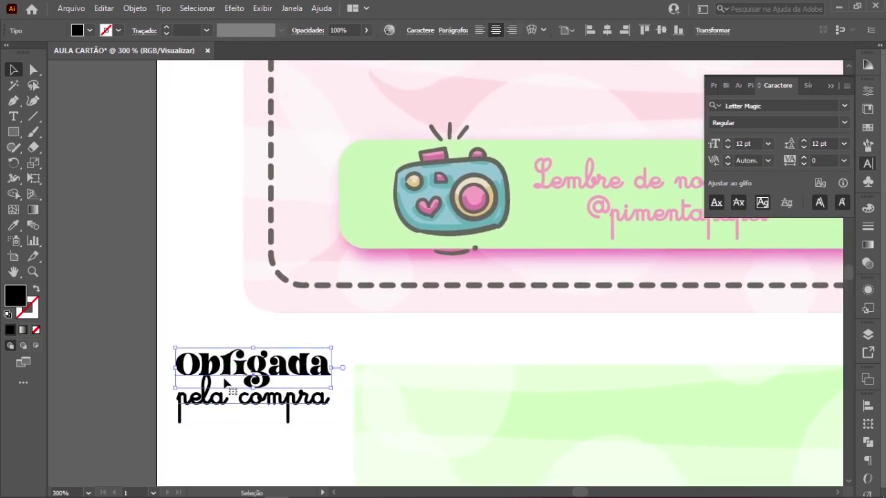
pyautogui.moveTo(309, 415); pyautogui.dragTo(296, 344)
pyautogui.press('i')
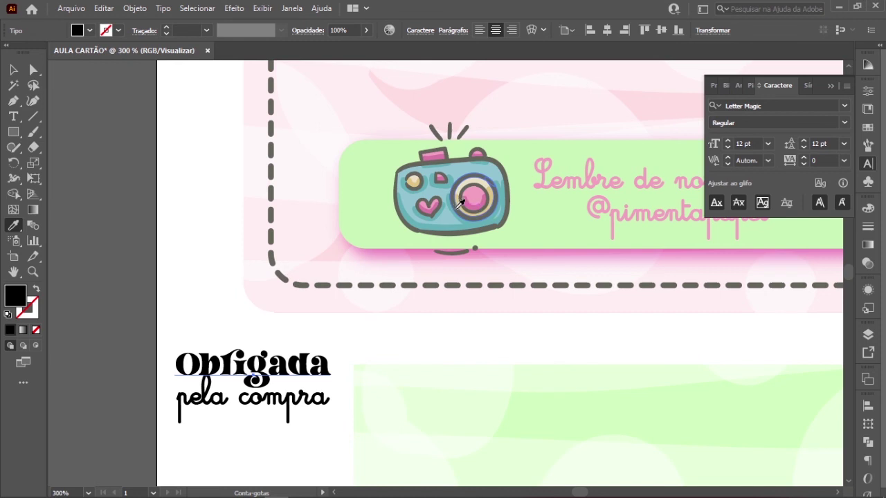
pyautogui.click(458, 202)
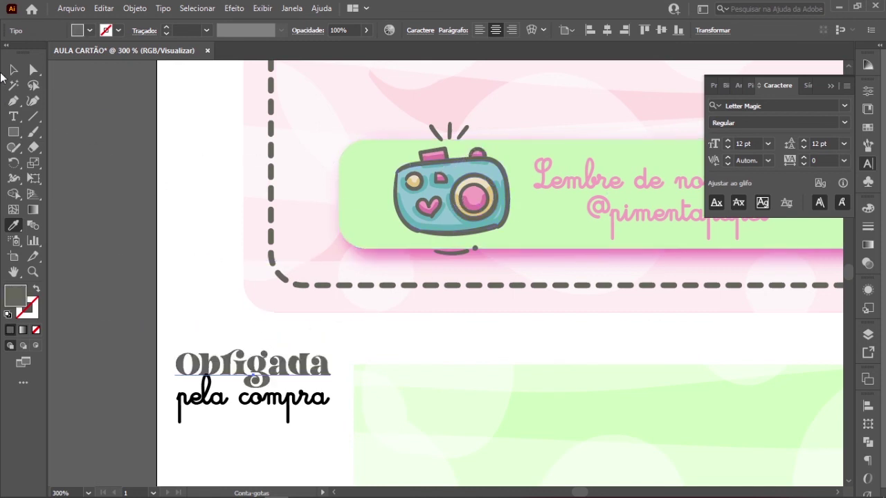
# - Recolor the "pela compra" text with the pink sampled from the camera illustration's lens and deselect it
pyautogui.press('v')
pyautogui.moveTo(219, 381); pyautogui.dragTo(228, 399)
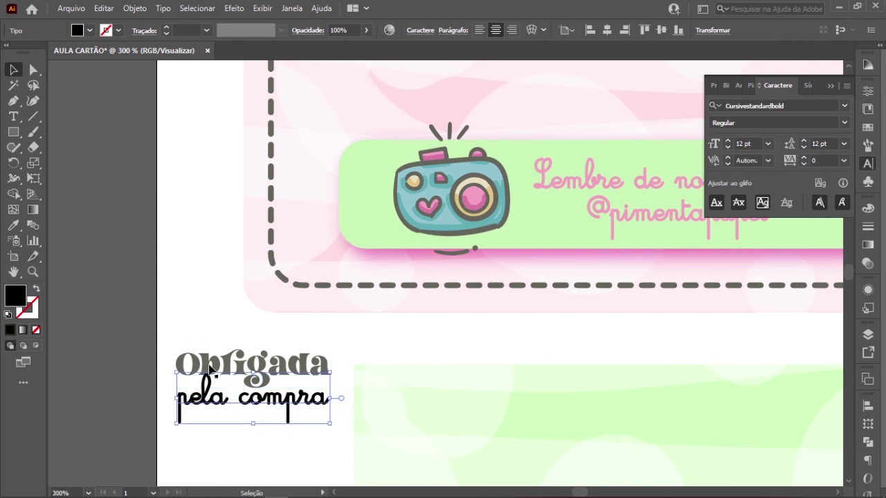
pyautogui.press('i')
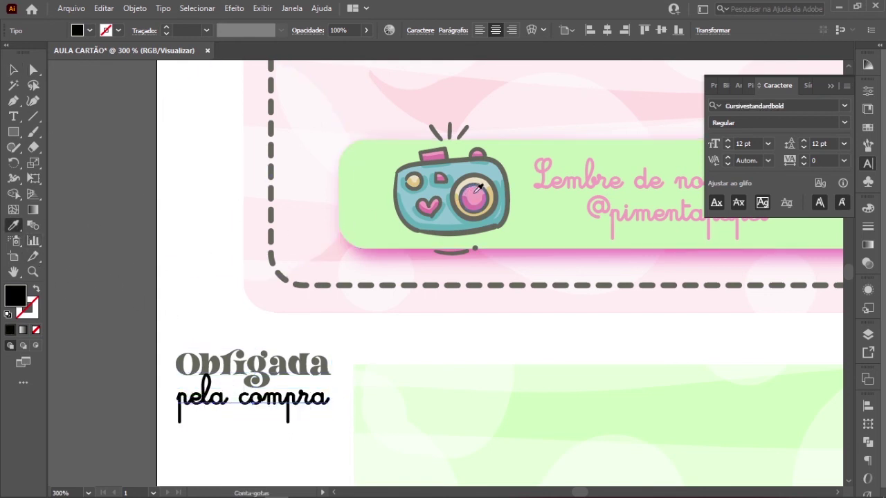
pyautogui.click(476, 198)
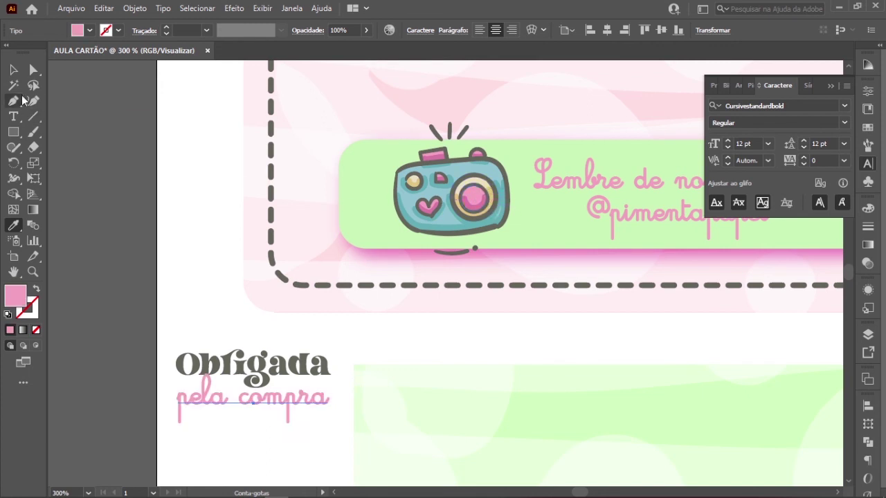
pyautogui.press('v')
pyautogui.click(158, 393)
# - Group the "Obrigada" and "pela compra" lines and move the group to the blank area right of the green square
pyautogui.hotkey('ctrl', '1')
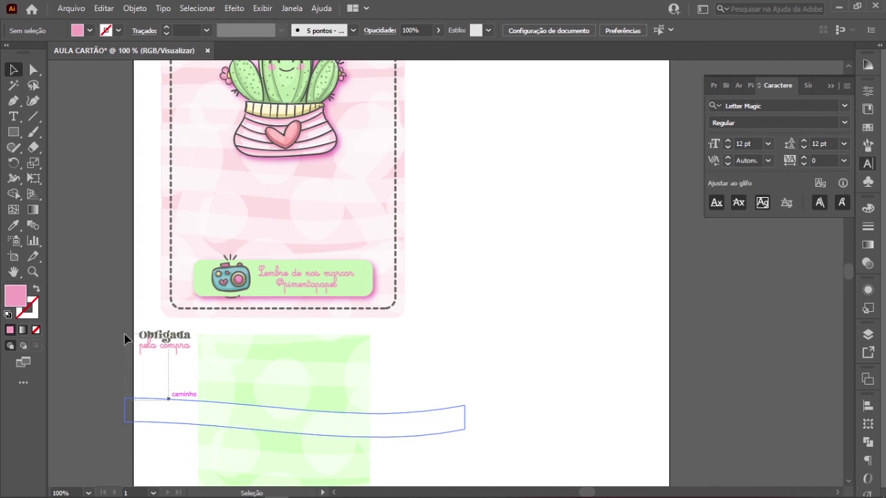
pyautogui.moveTo(124, 338); pyautogui.dragTo(121, 340)
pyautogui.hotkey('ctrl', 'g')
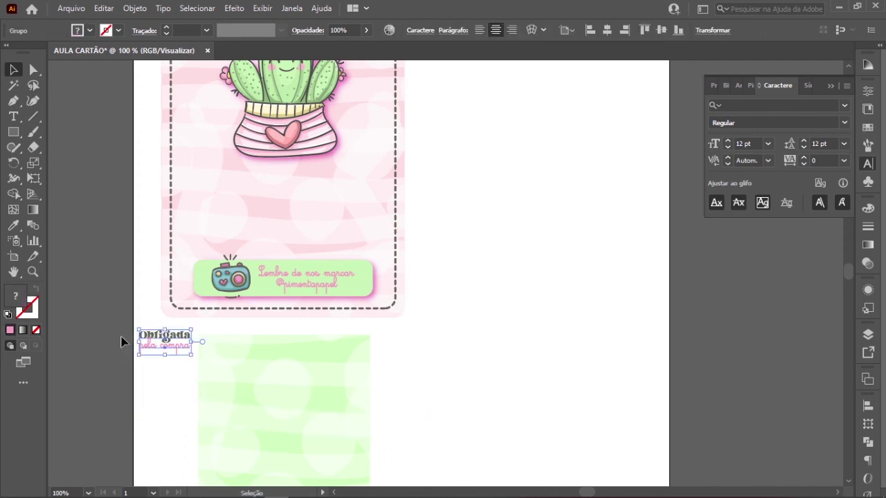
pyautogui.moveTo(170, 343); pyautogui.dragTo(460, 366)
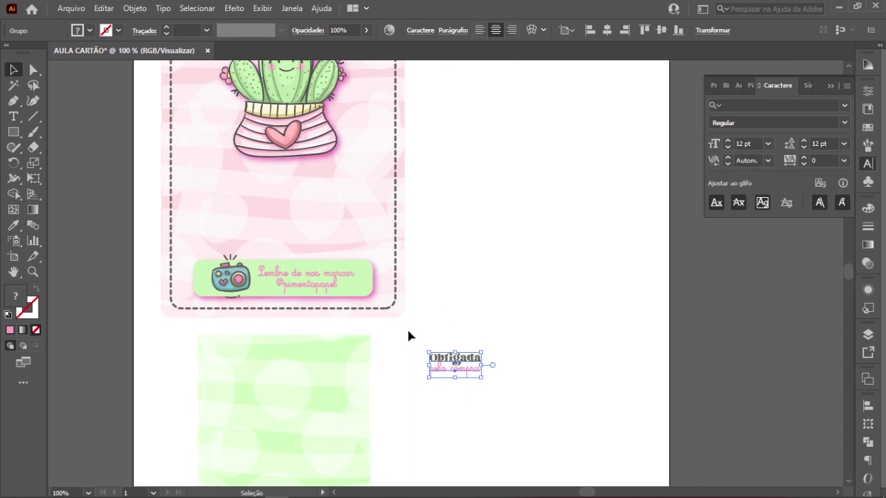
# - Place the "Obrigada pela compra" text group near the middle of the green patterned square
pyautogui.scroll(-4, 415, 256)
pyautogui.click(387, 250)
pyautogui.keyDown('ctrl'); pyautogui.keyDown('space'); pyautogui.click(367, 249); pyautogui.keyUp('space'); pyautogui.keyUp('ctrl')
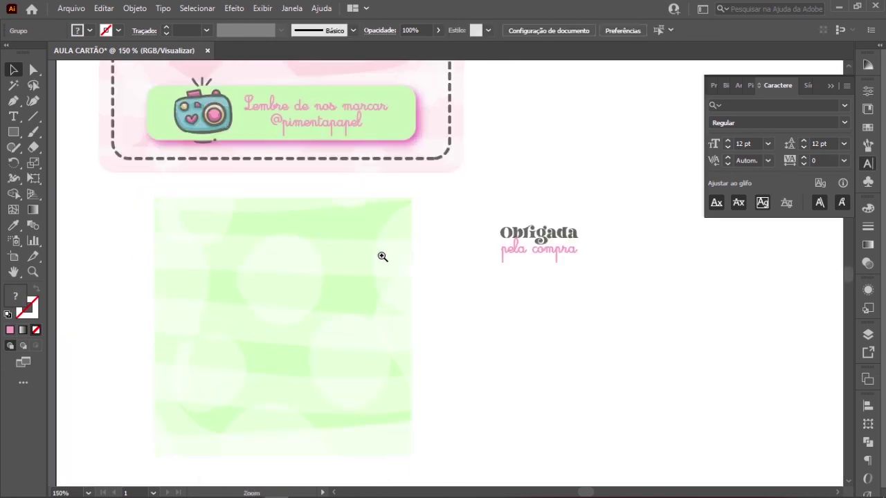
pyautogui.moveTo(553, 242); pyautogui.dragTo(298, 316)
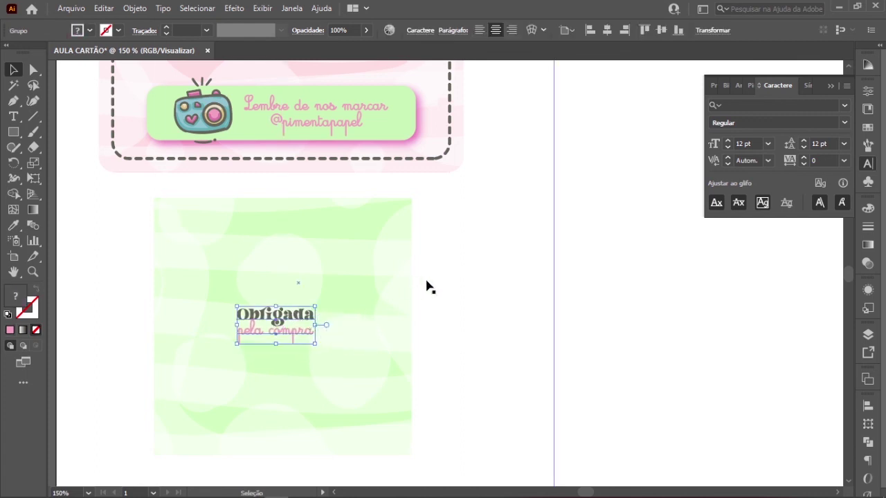
pyautogui.click(569, 294)
pyautogui.moveTo(276, 324); pyautogui.dragTo(316, 311)
# - Align the text group and the green square to each other by their horizontal and vertical centers
pyautogui.moveTo(499, 263); pyautogui.dragTo(192, 372)
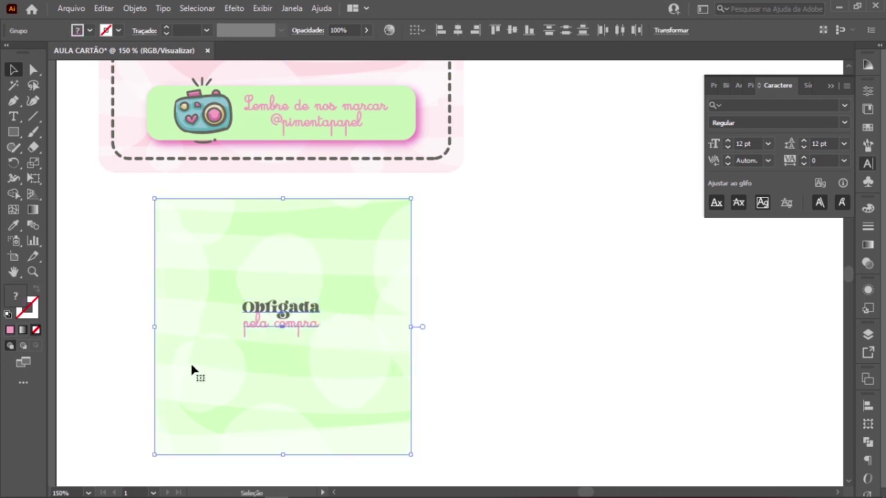
pyautogui.click(457, 30)
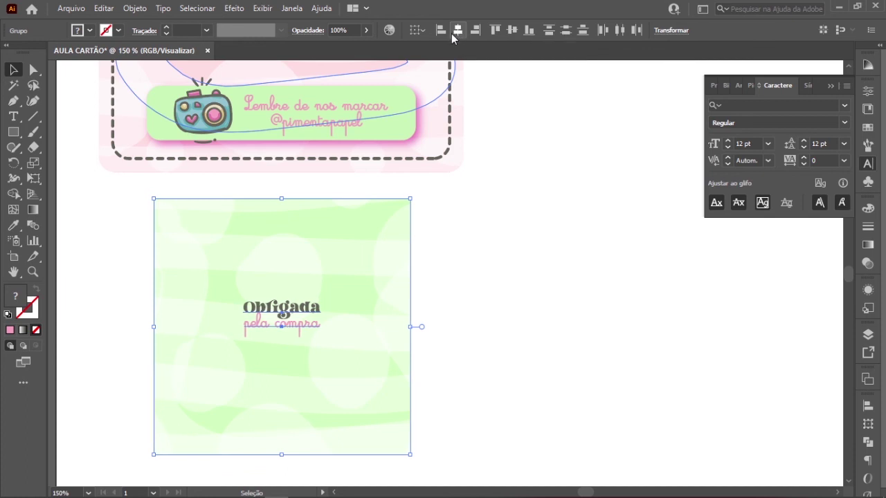
pyautogui.click(511, 30)
# - Move the green square and its text about 8.5 cm right and 12.5 cm up, beside the card's upper part, and deselect them
pyautogui.scroll(-2, 404, 270)
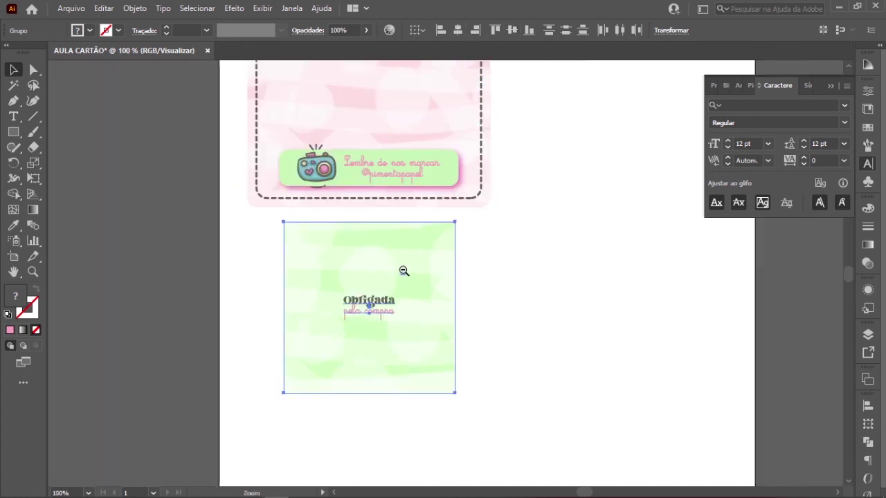
pyautogui.moveTo(447, 270); pyautogui.dragTo(396, 170)
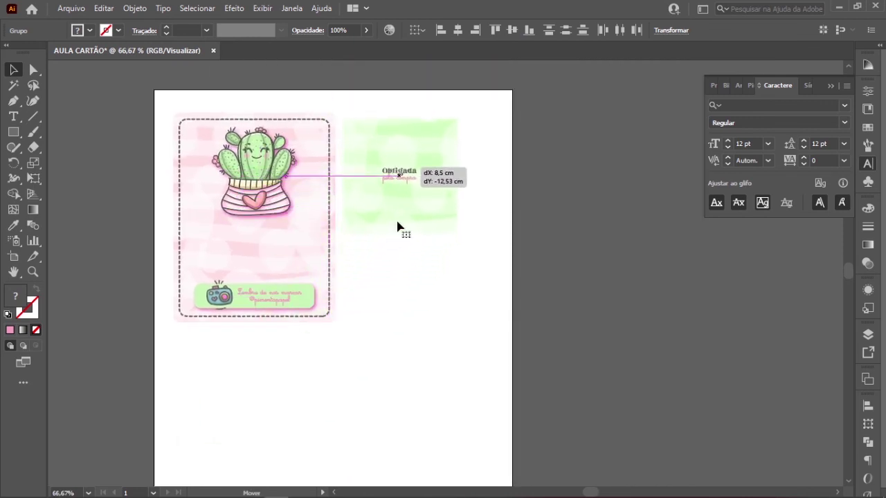
pyautogui.click(404, 242)
pyautogui.click(375, 236)
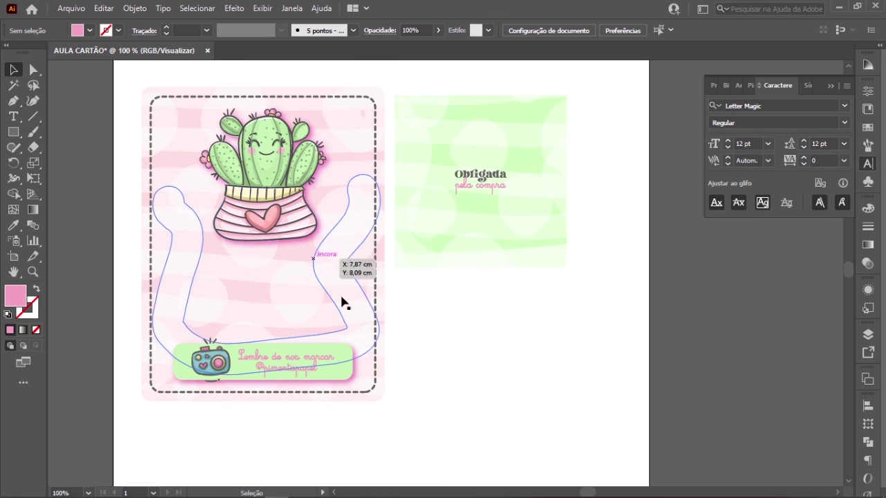
# - Examine the cactus illustration, the camera banner and the green tag's text up close
pyautogui.press('space')
pyautogui.moveTo(332, 263); pyautogui.dragTo(343, 287)
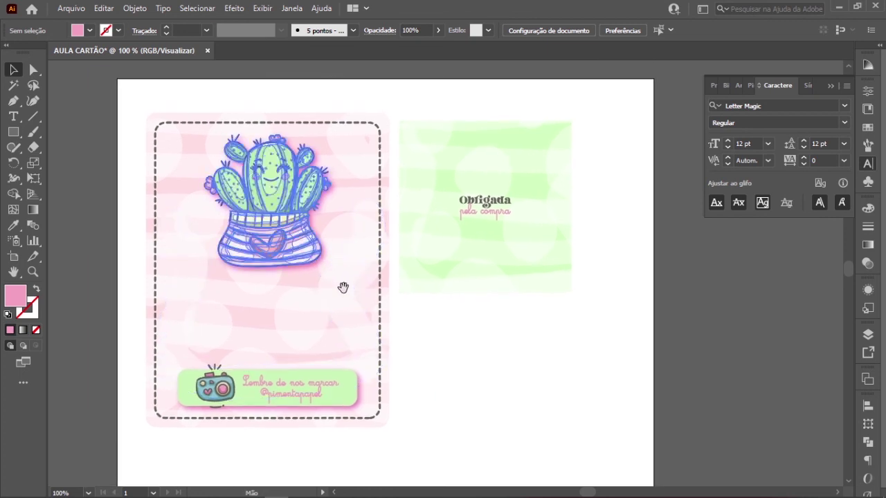
pyautogui.hotkey('ctrl', '-')
pyautogui.hotkey('ctrl', '+')
pyautogui.hotkey('ctrl', '+')
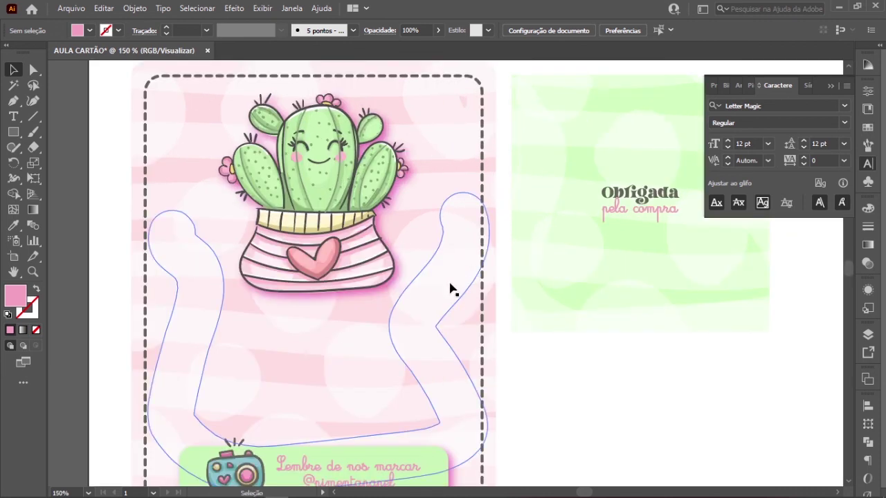
pyautogui.press('space')
pyautogui.moveTo(418, 303); pyautogui.dragTo(361, 226)
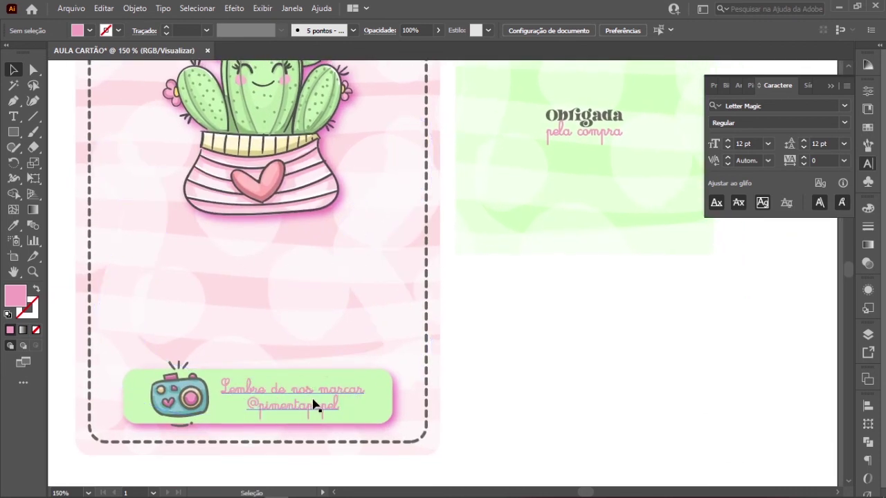
pyautogui.hotkey('ctrl', '-')
pyautogui.press('space')
pyautogui.moveTo(475, 259); pyautogui.dragTo(325, 299)
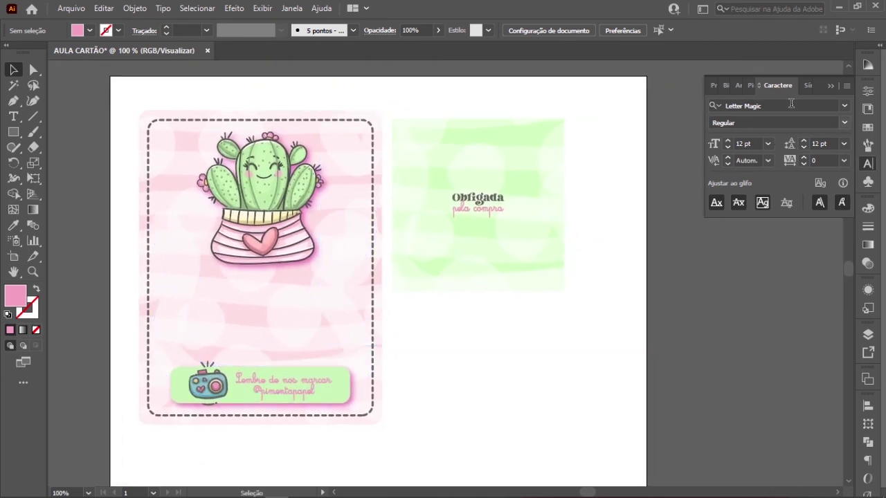
# - Collapse the character settings and review the cactus card and the green tag side by side
pyautogui.click(830, 85)
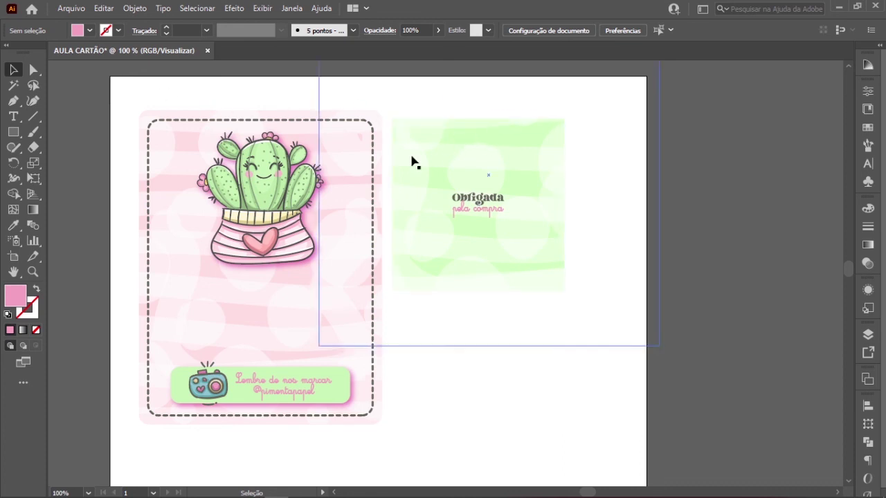
pyautogui.keyDown('ctrl'); pyautogui.click(350, 161); pyautogui.keyUp('ctrl')
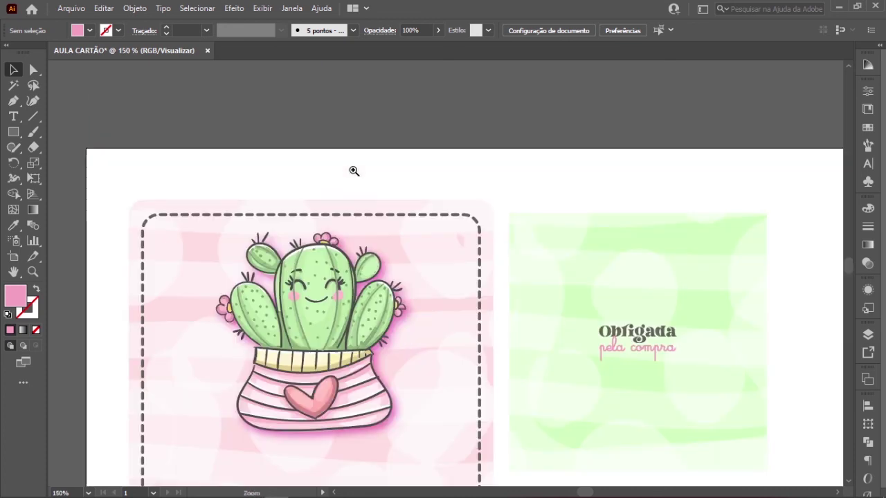
pyautogui.keyDown('ctrl'); pyautogui.keyDown('alt'); pyautogui.click(395, 250); pyautogui.keyUp('alt'); pyautogui.keyUp('ctrl')
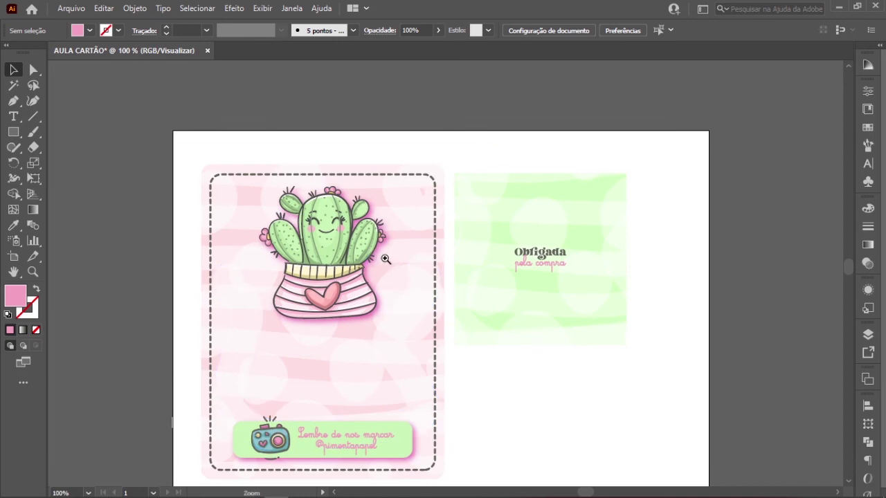
pyautogui.keyDown('ctrl'); pyautogui.click(396, 250); pyautogui.keyUp('ctrl')
pyautogui.moveTo(396, 250); pyautogui.dragTo(328, 110)
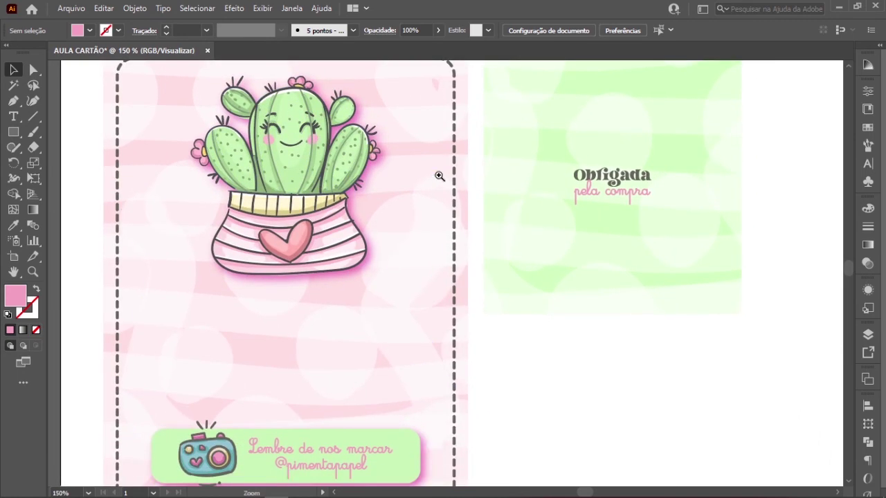
pyautogui.keyDown('ctrl'); pyautogui.keyDown('alt'); pyautogui.click(445, 200); pyautogui.keyUp('alt'); pyautogui.keyUp('ctrl')
pyautogui.moveTo(446, 200); pyautogui.dragTo(395, 161)
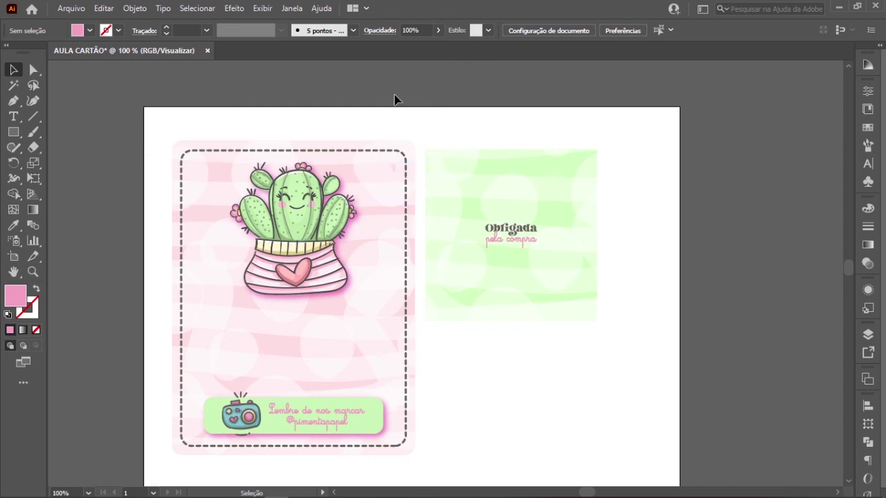
pyautogui.moveTo(392, 103); pyautogui.dragTo(376, 97)
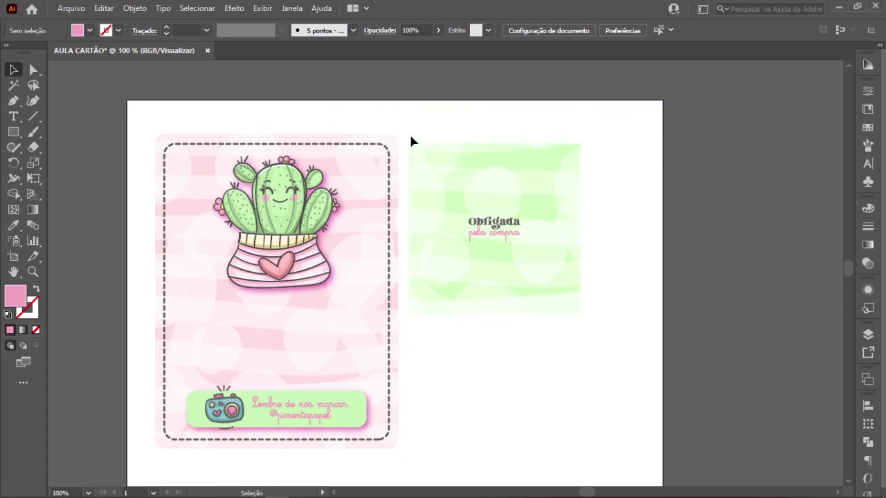
pyautogui.press('space')
pyautogui.moveTo(405, 138); pyautogui.dragTo(352, 121)
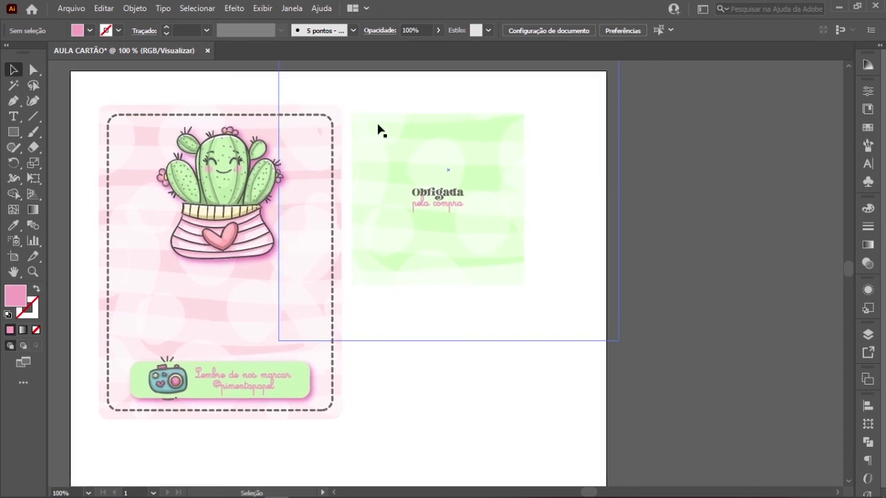